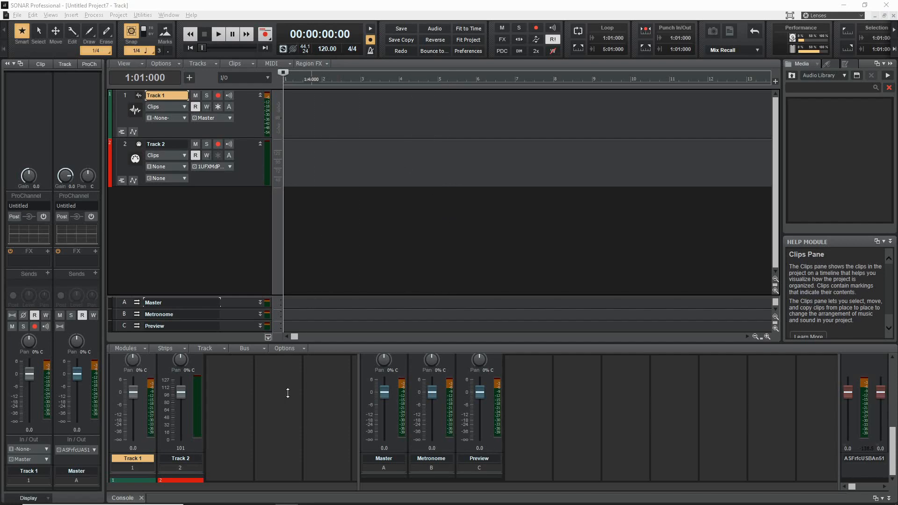
Step: Open the Matrix View in the area below the track view
mouse_move(241, 496)
click(284, 432)
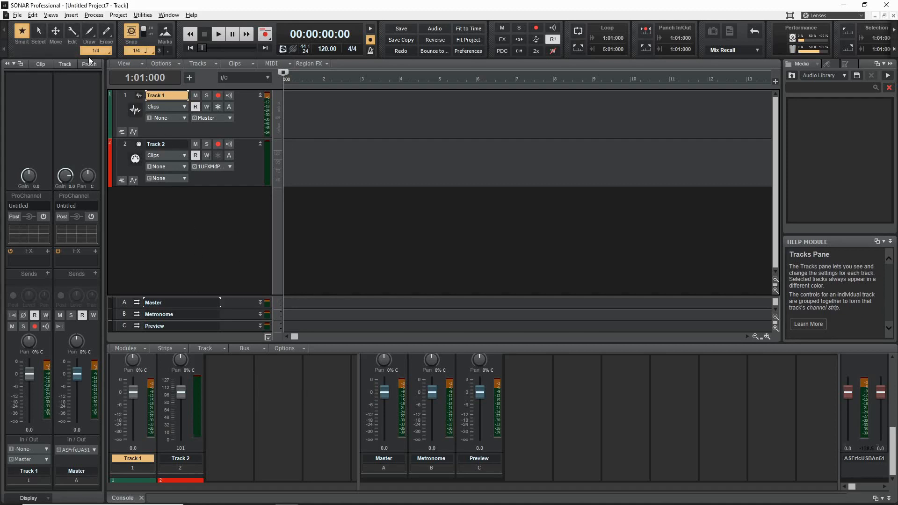
click(57, 17)
click(70, 95)
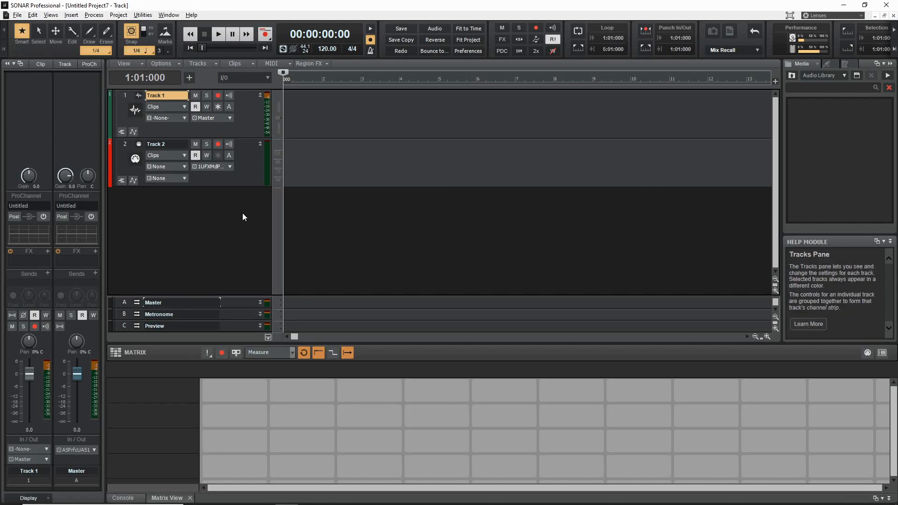
click(17, 15)
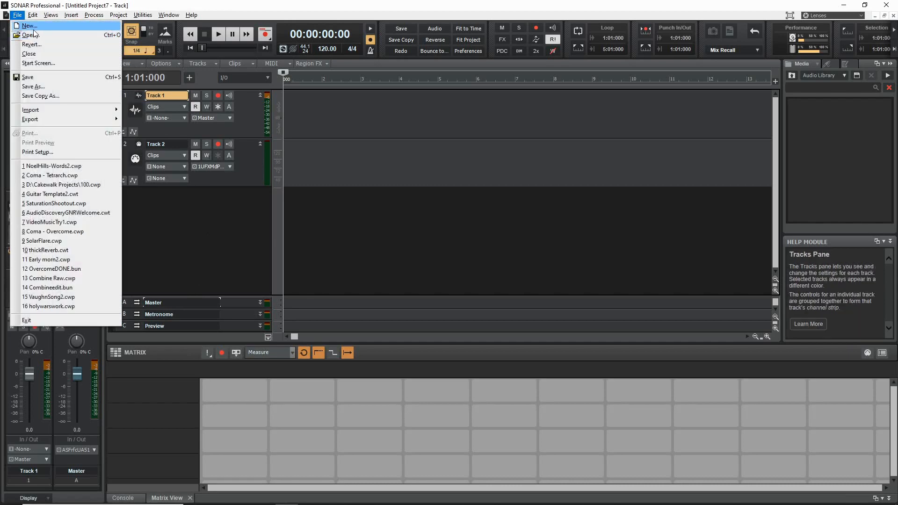
click(252, 240)
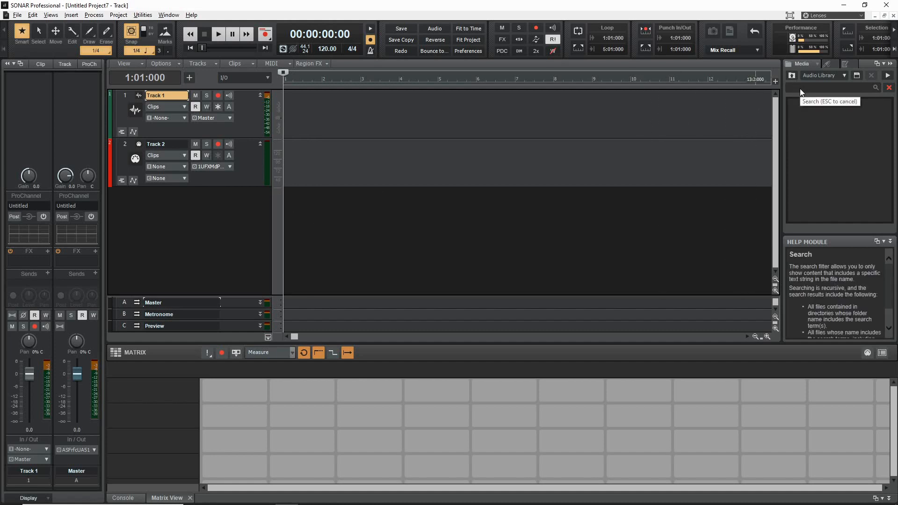
click(60, 16)
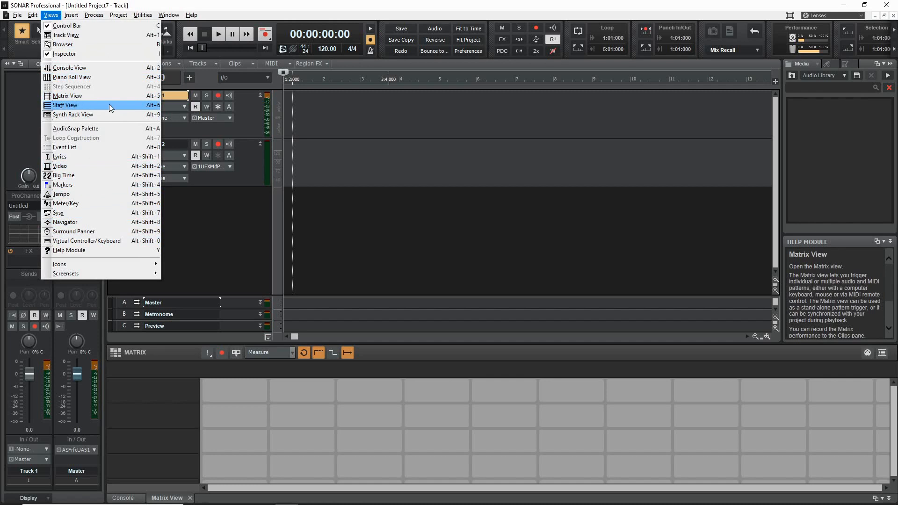
click(821, 122)
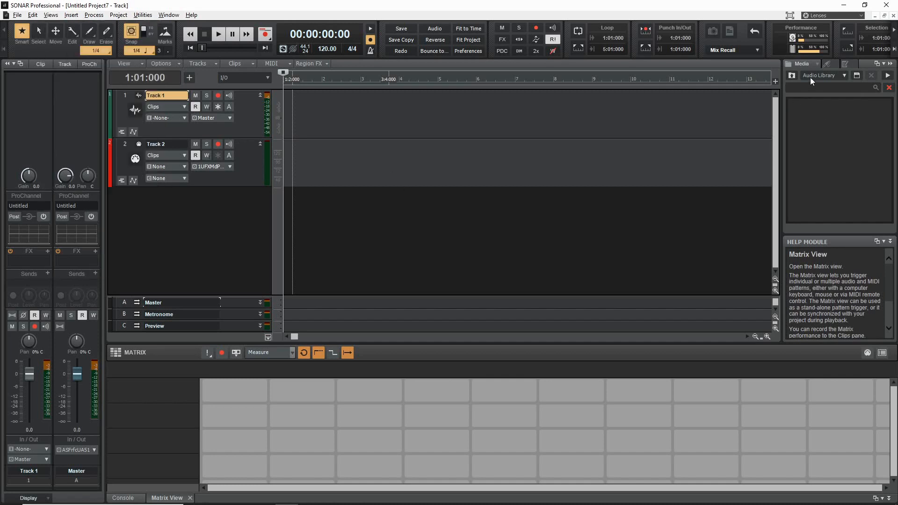
Step: Browse the media library to the DrumPAtterns folder inside Loops
click(794, 73)
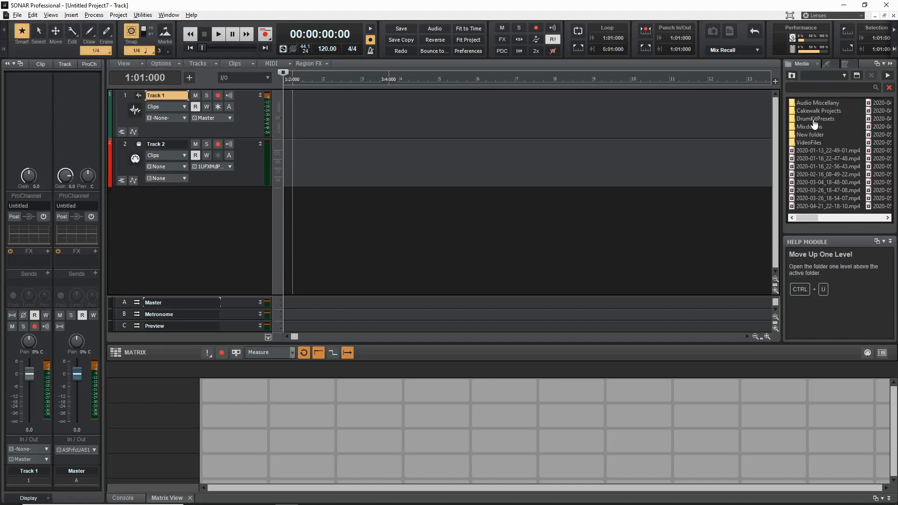
double_click(809, 115)
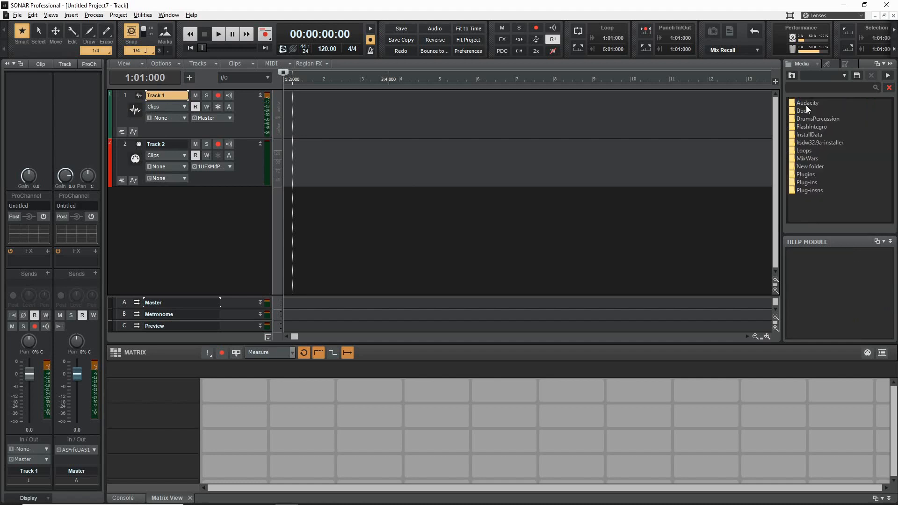
double_click(806, 150)
double_click(813, 102)
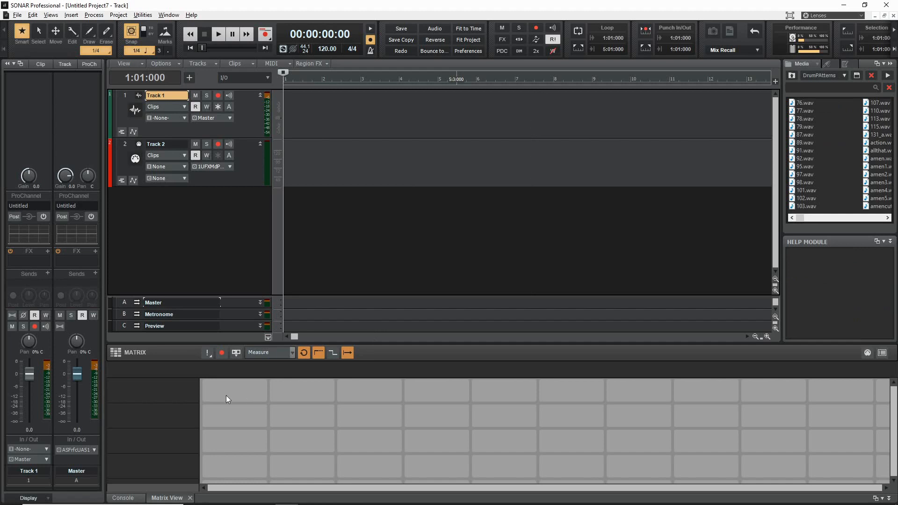
Step: Collapse the Help Module to make more room for the drum loop file list
scroll(813, 192, down, 1)
scroll(815, 177, down, 3)
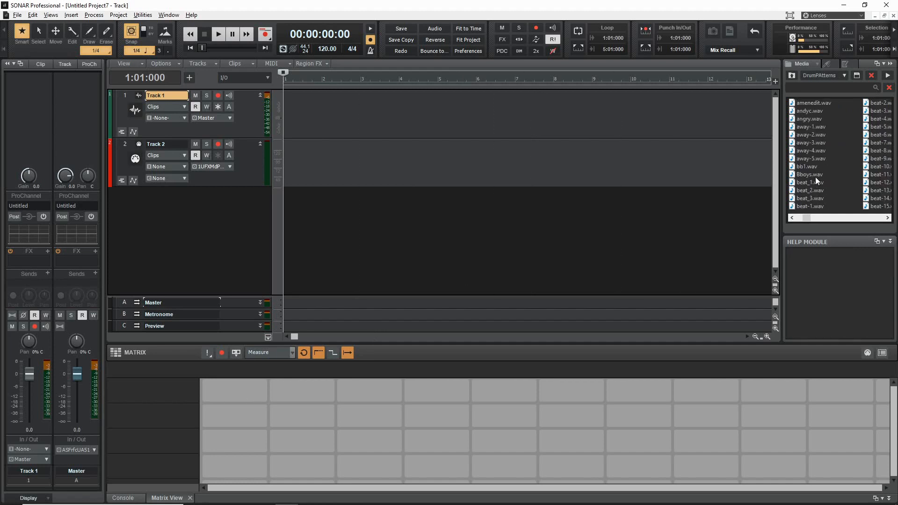
scroll(815, 177, down, 1)
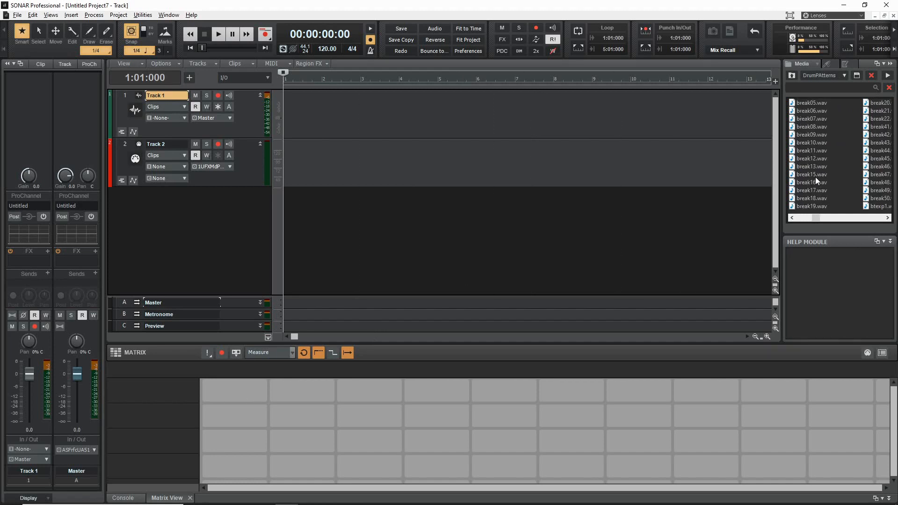
scroll(816, 176, up, 2)
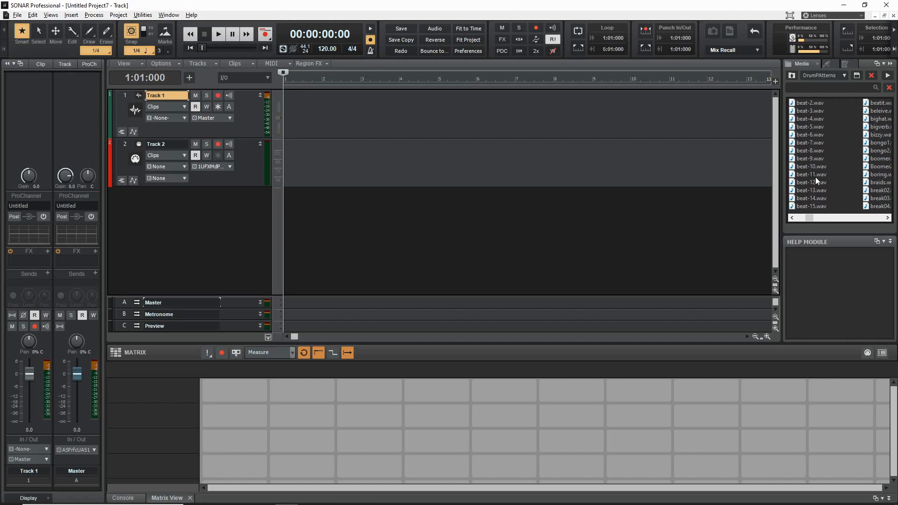
scroll(841, 151, up, 1)
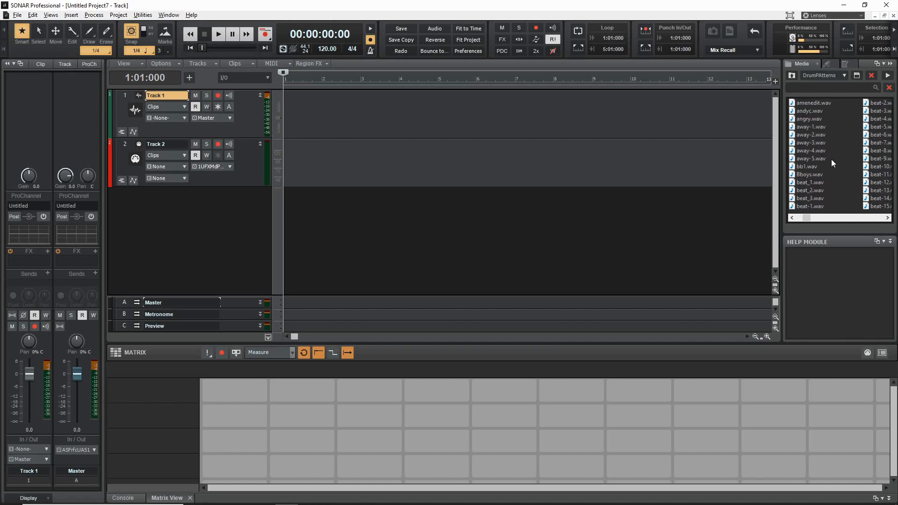
scroll(827, 184, down, 2)
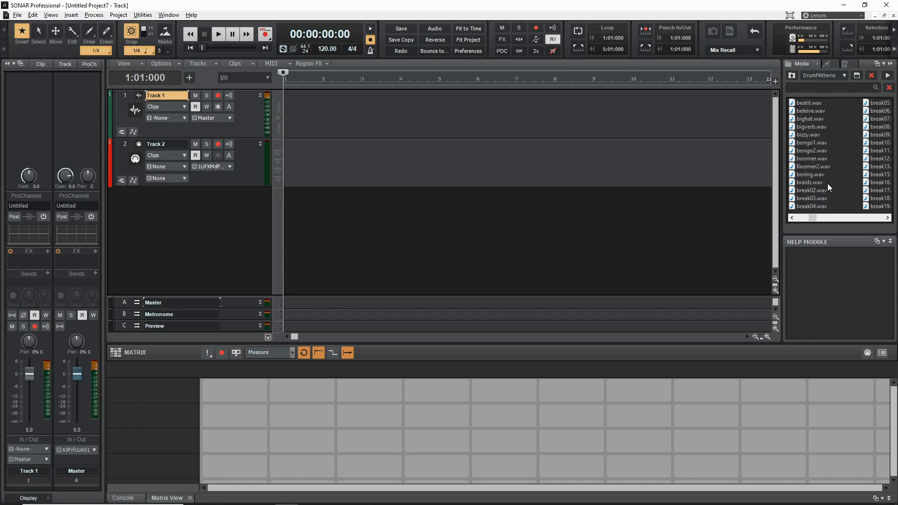
click(890, 242)
Step: Audition the loops bongo1.wav, bongo2.wav and break02.wav from the DrumPAtterns folder
scroll(816, 200, up, 1)
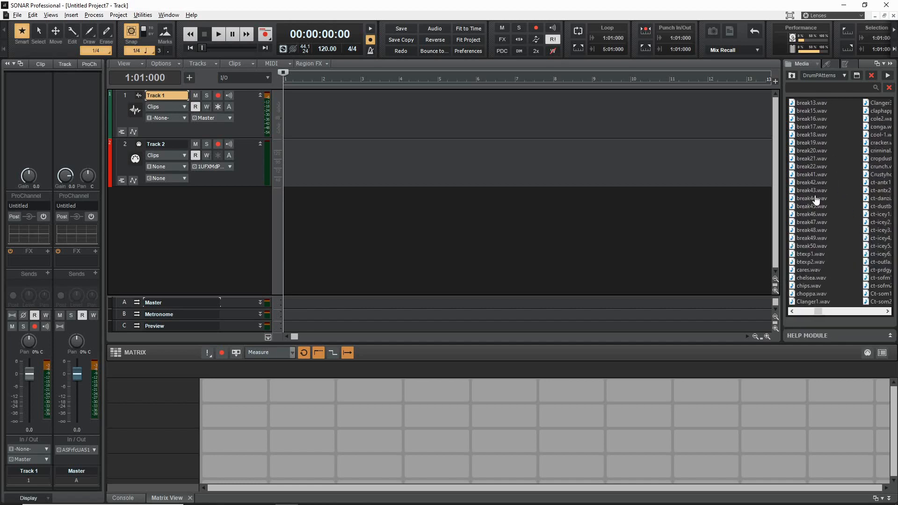
scroll(819, 180, up, 1)
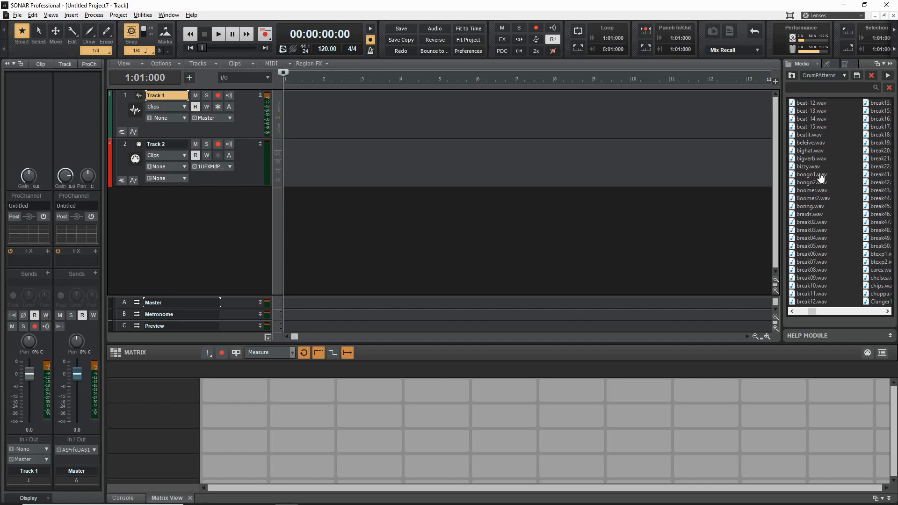
click(821, 176)
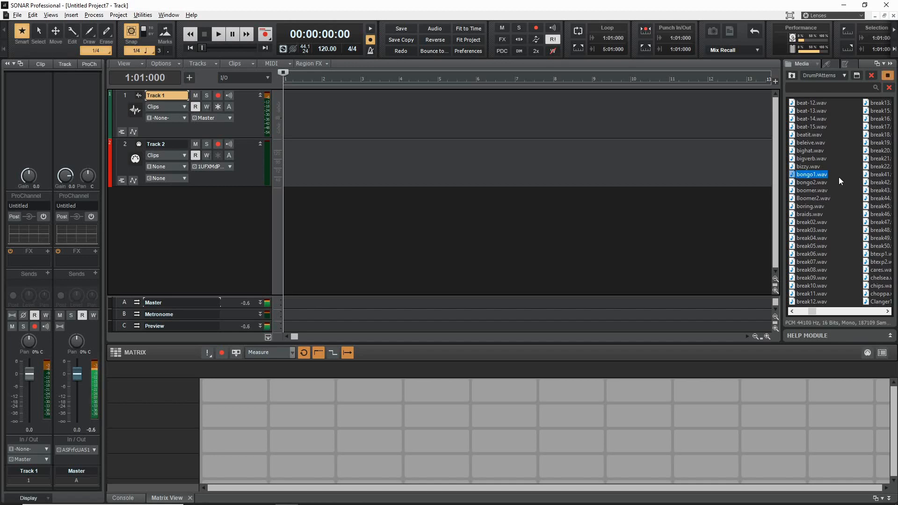
click(823, 183)
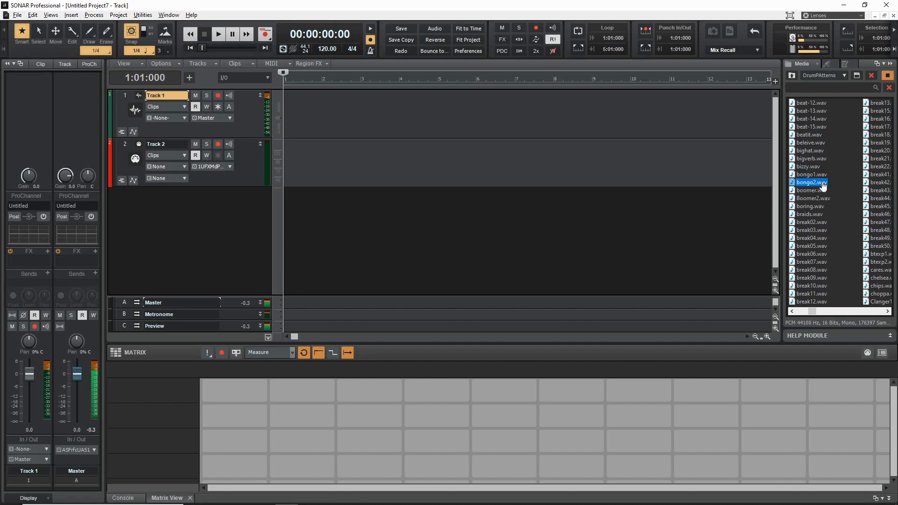
click(824, 183)
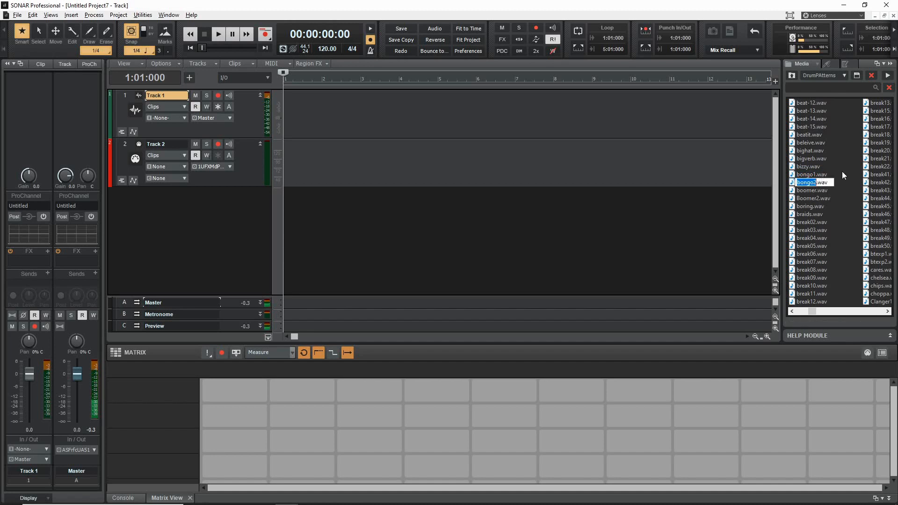
click(849, 184)
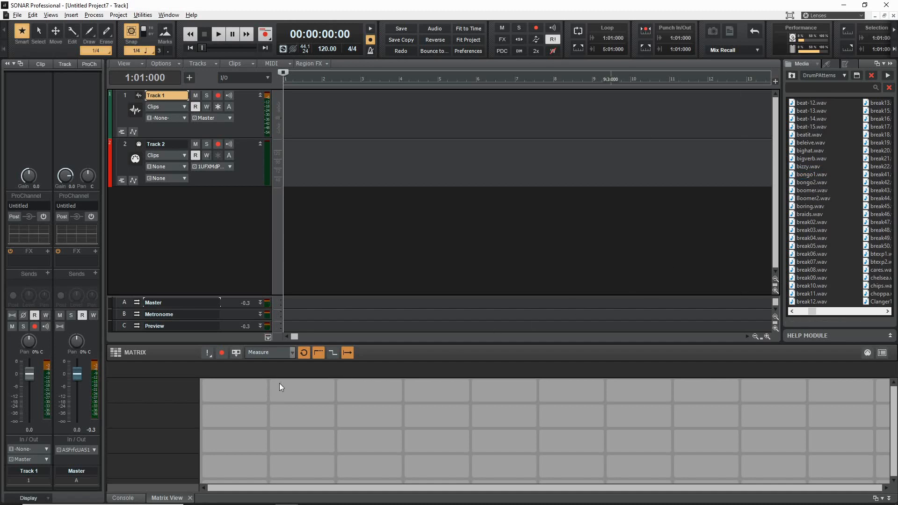
click(813, 223)
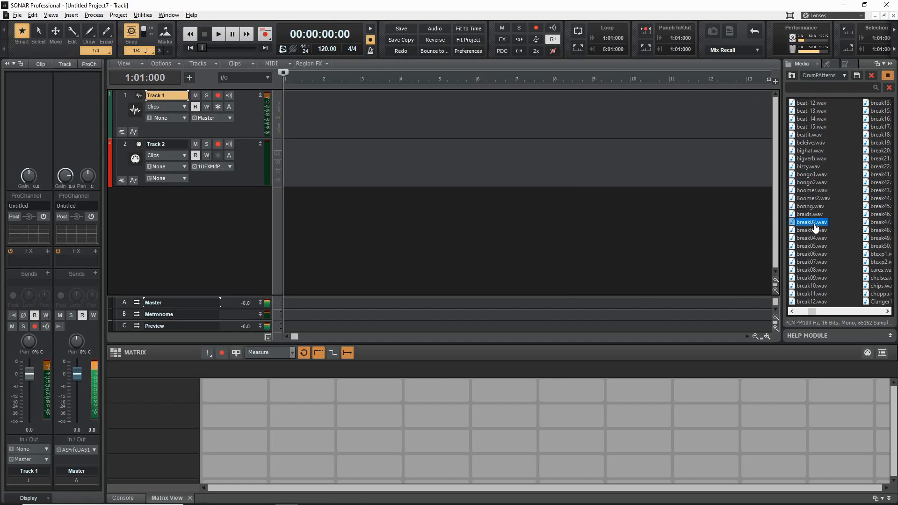
click(846, 220)
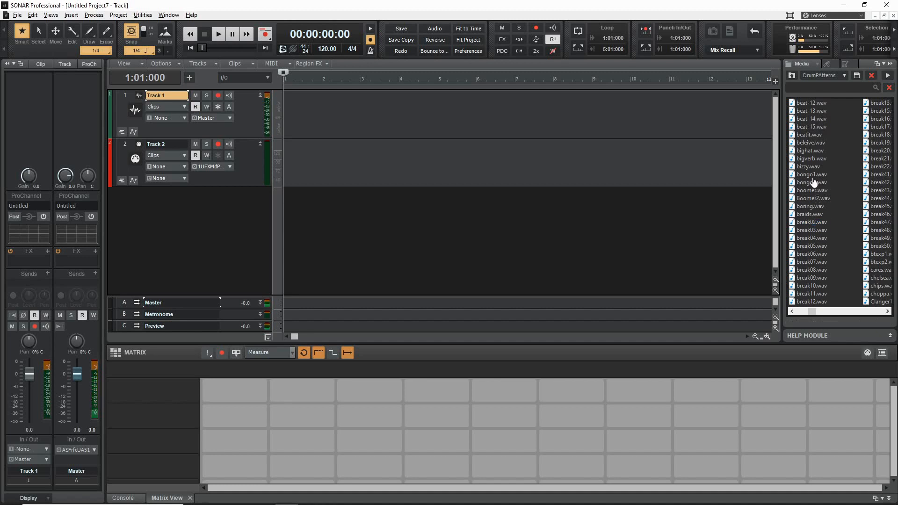
Step: Load bongo1.wav and break02.wav into the first two rows of Matrix column 1, and test each cell's playback
drag(813, 177, 229, 387)
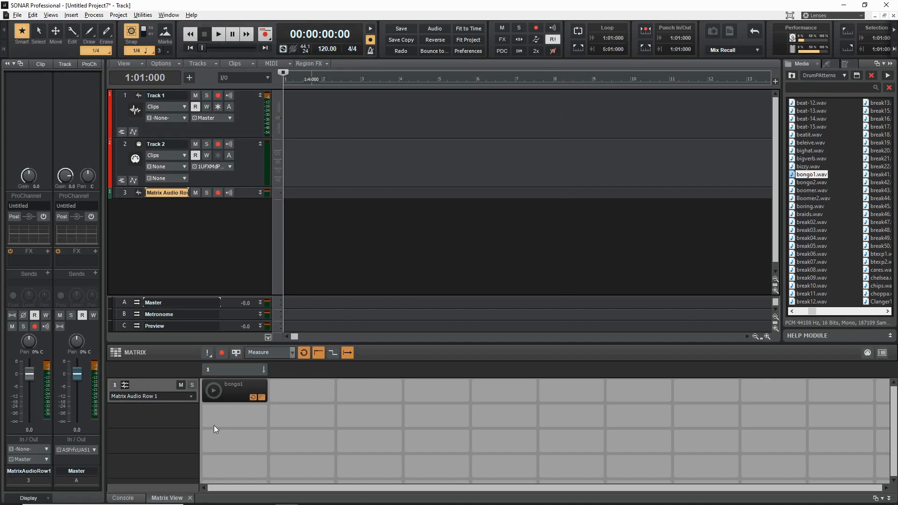
click(214, 391)
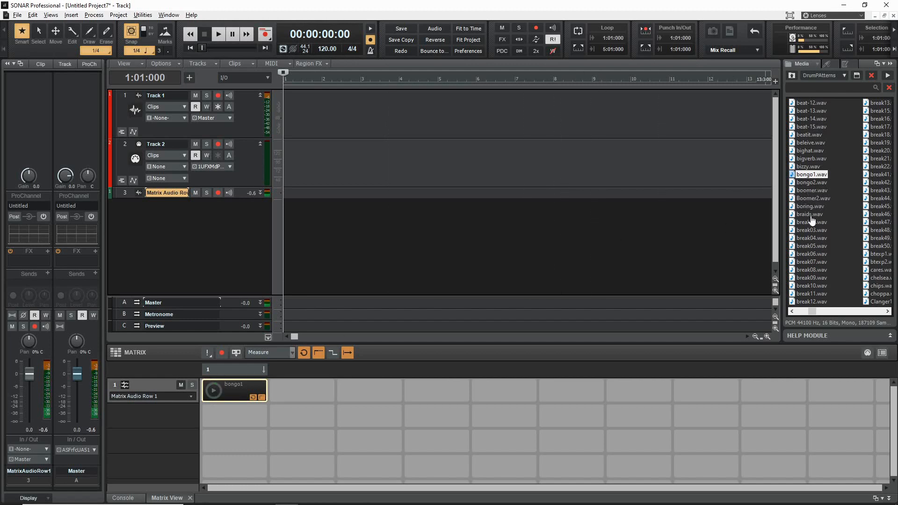
drag(812, 223, 258, 405)
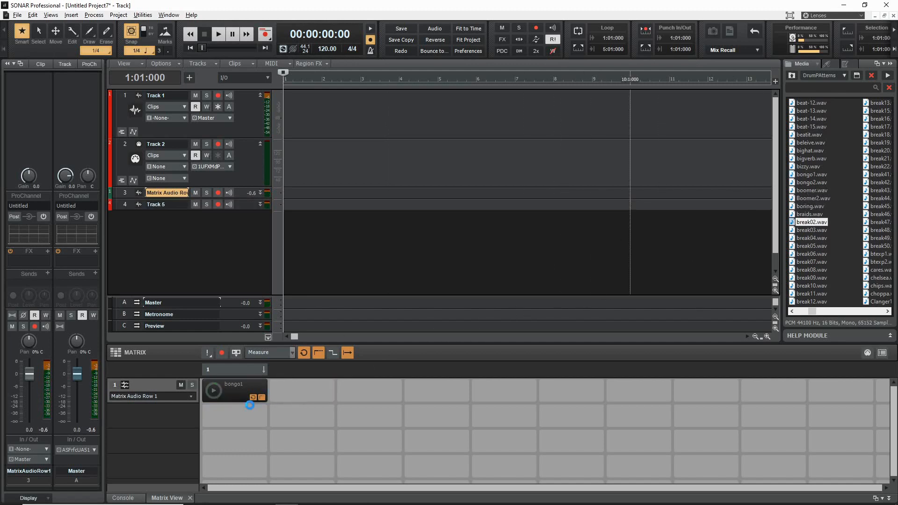
click(214, 416)
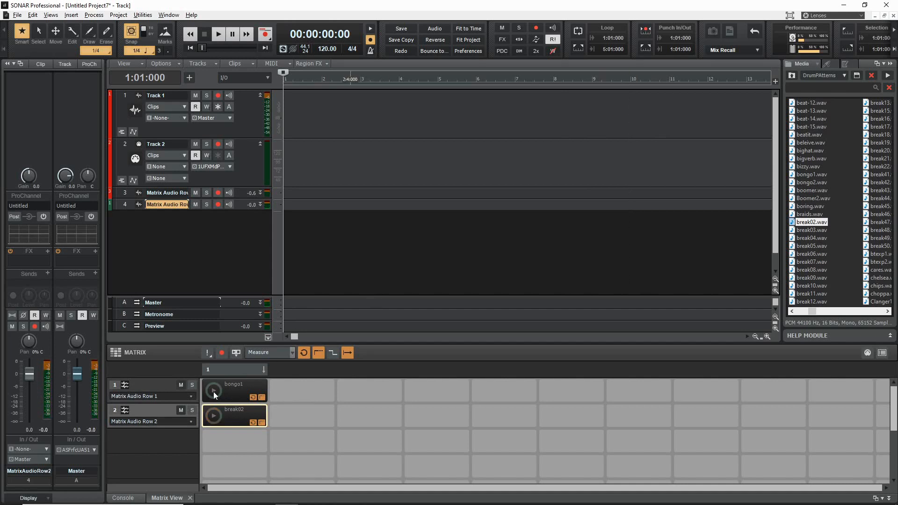
Step: Trigger the bongo1 and break02 cells together in the Matrix to hear them play, and stop them again
click(213, 391)
click(215, 414)
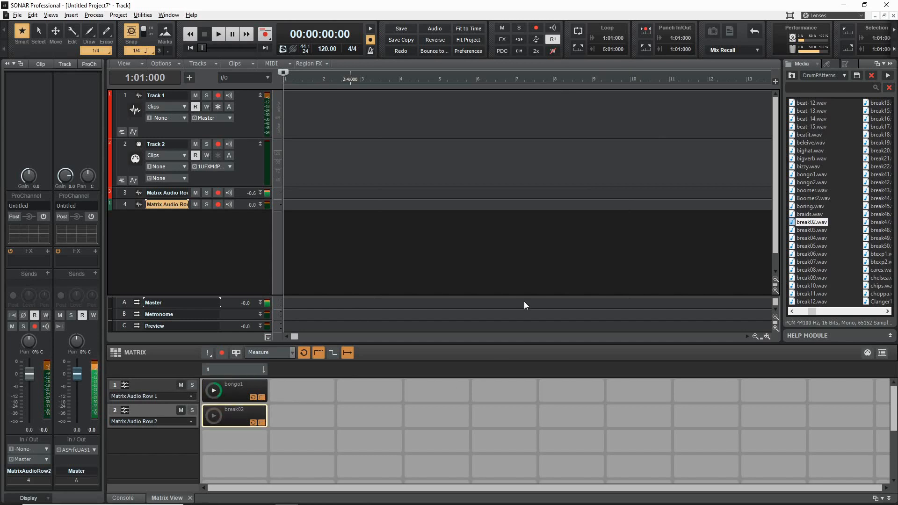
click(216, 392)
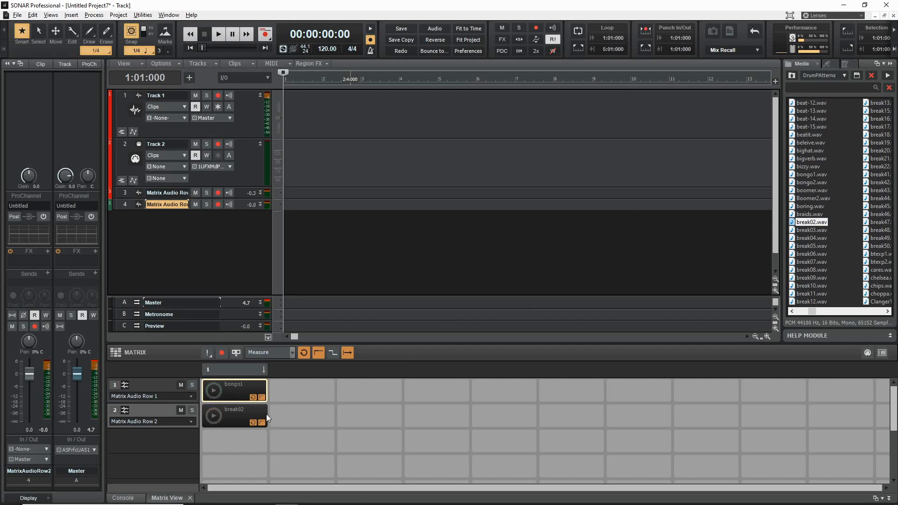
click(213, 395)
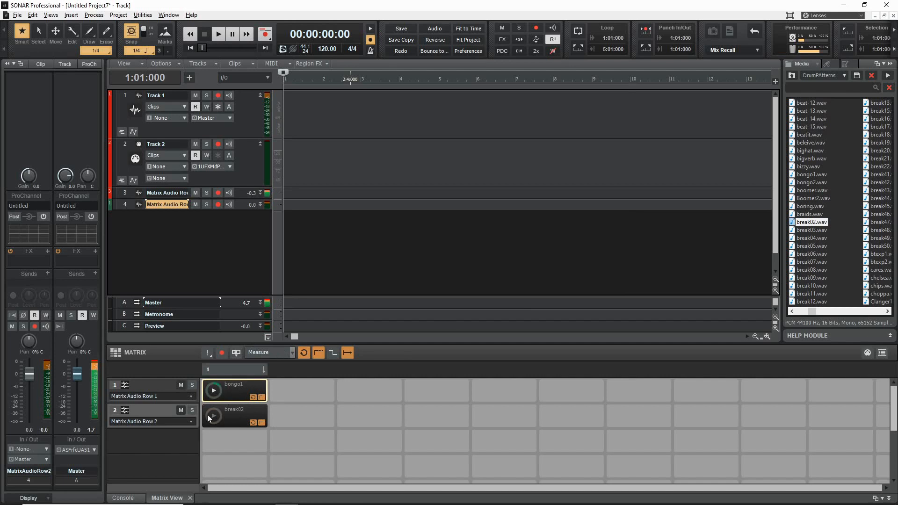
click(209, 415)
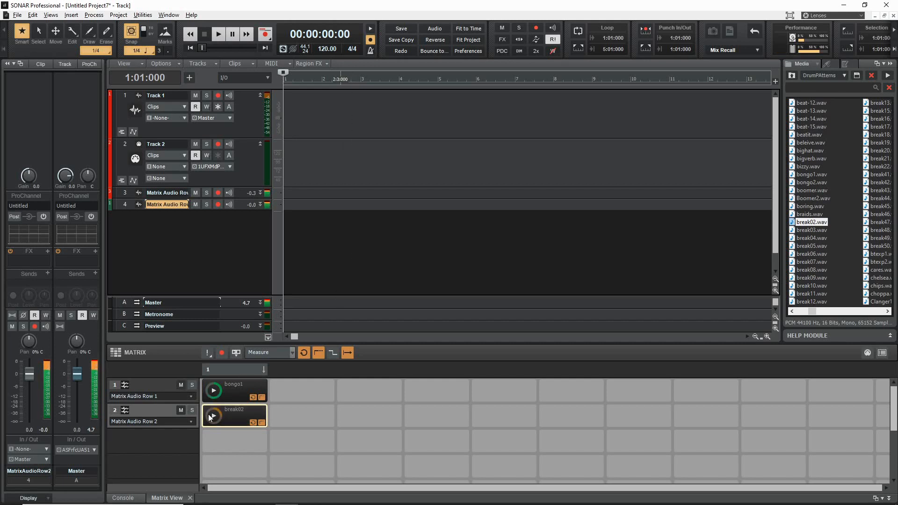
click(214, 417)
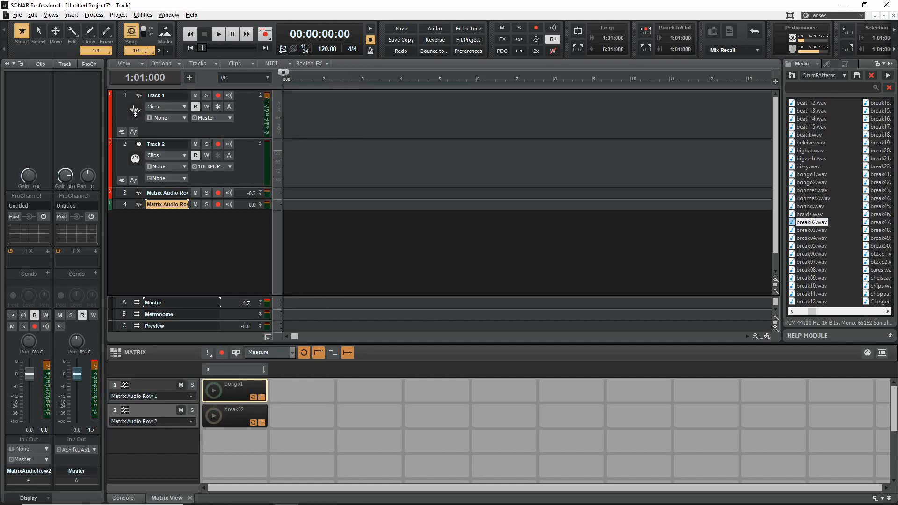
Step: Delete the empty audio and MIDI tracks, keeping only the two Matrix audio row tracks
right_click(126, 102)
click(167, 215)
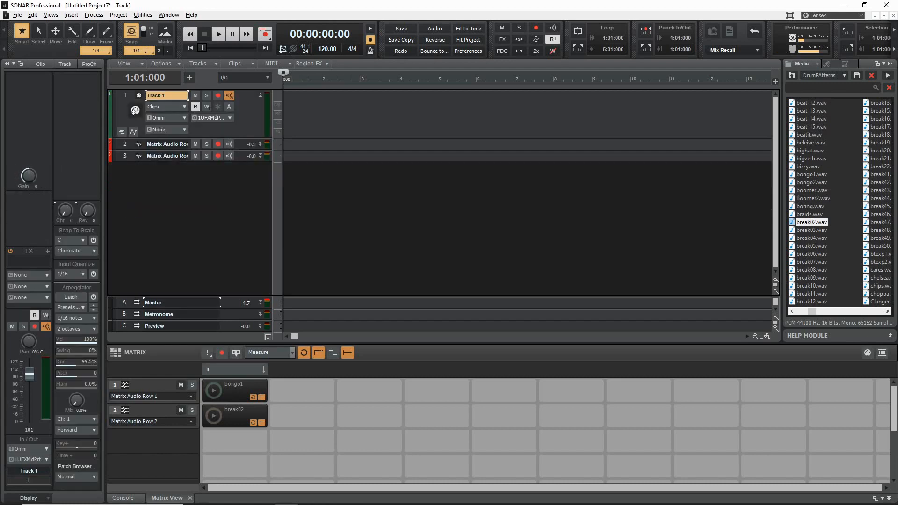
right_click(129, 109)
click(156, 204)
right_click(122, 95)
click(152, 195)
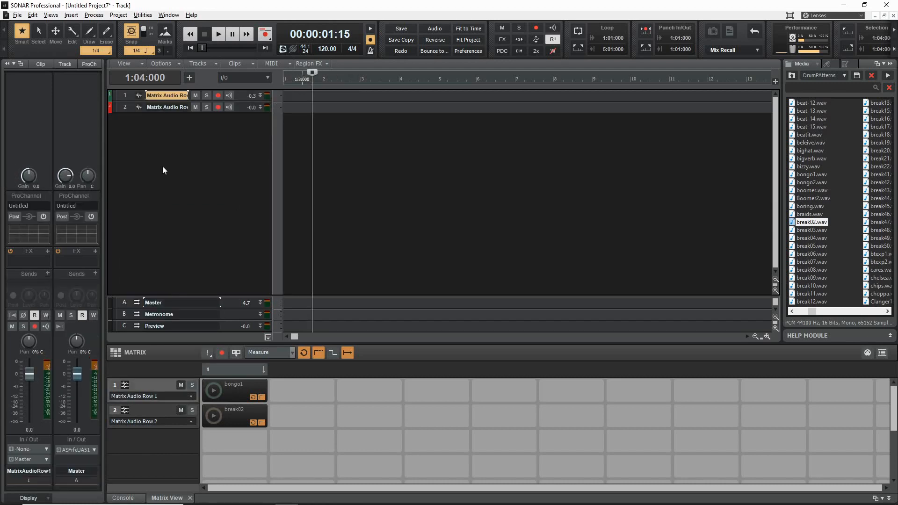
Step: Insert a new audio track below the two Matrix audio row tracks
right_click(167, 145)
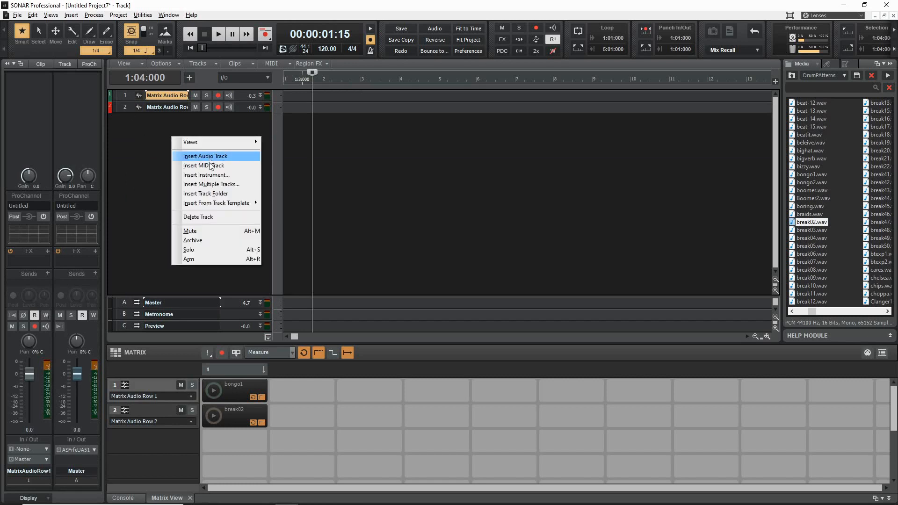
click(213, 156)
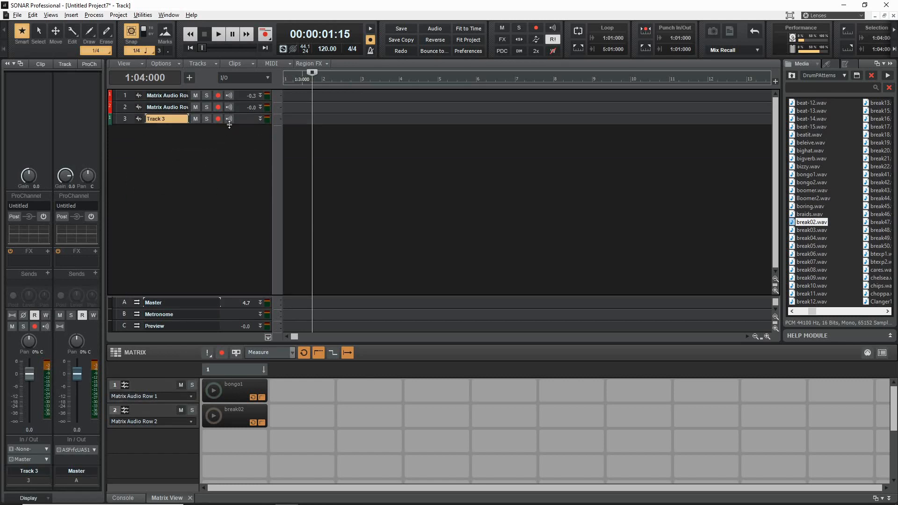
Step: Enlarge Track 3's height and display vertical grid lines in front of clips in the track view
drag(229, 125, 229, 188)
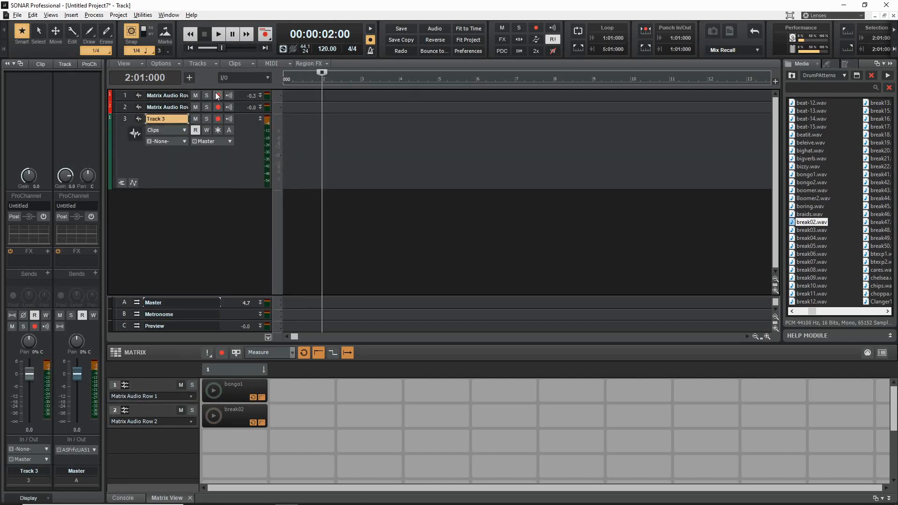
click(125, 64)
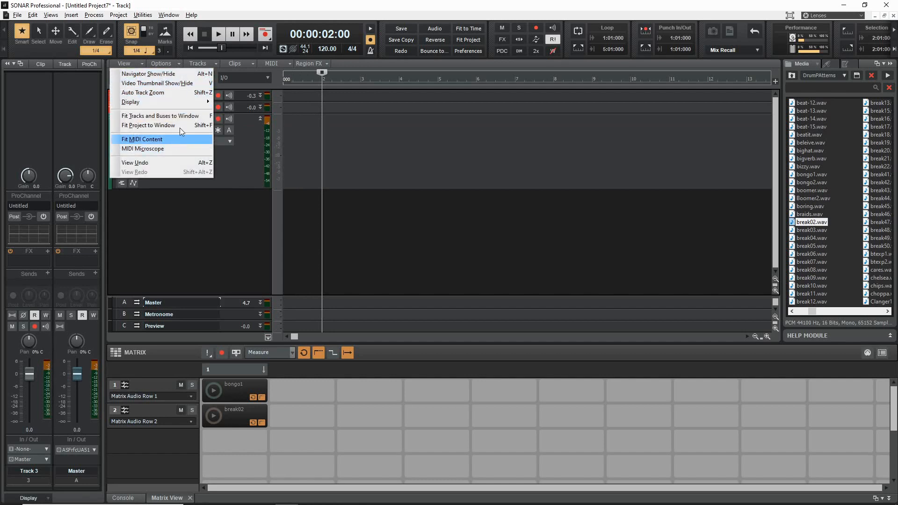
mouse_move(194, 103)
mouse_move(265, 163)
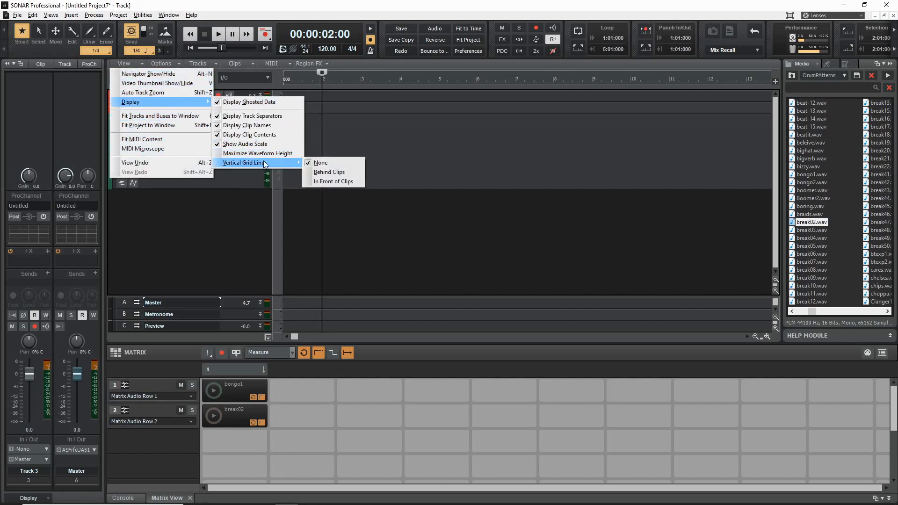
click(330, 181)
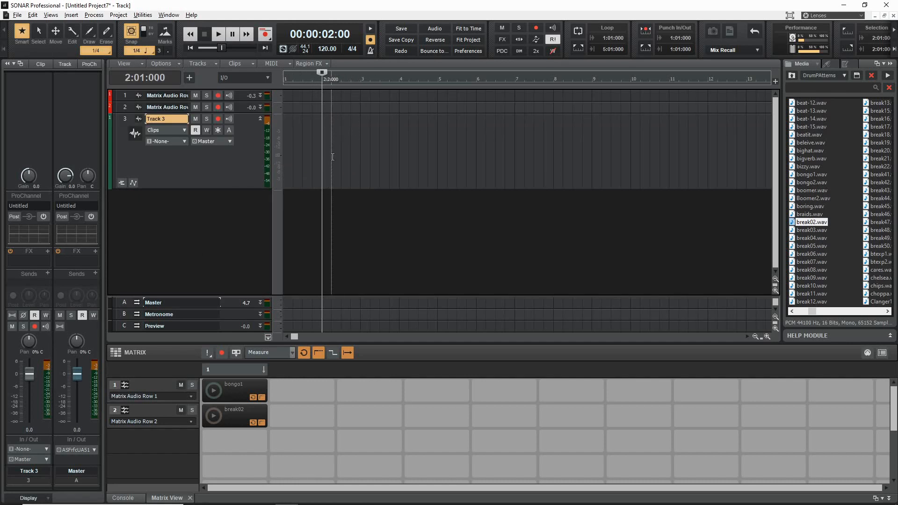
Step: Set the playback position to measure 2 and copy the Matrix bongo1 loop onto Track 3 at that measure
click(359, 260)
click(457, 246)
click(313, 210)
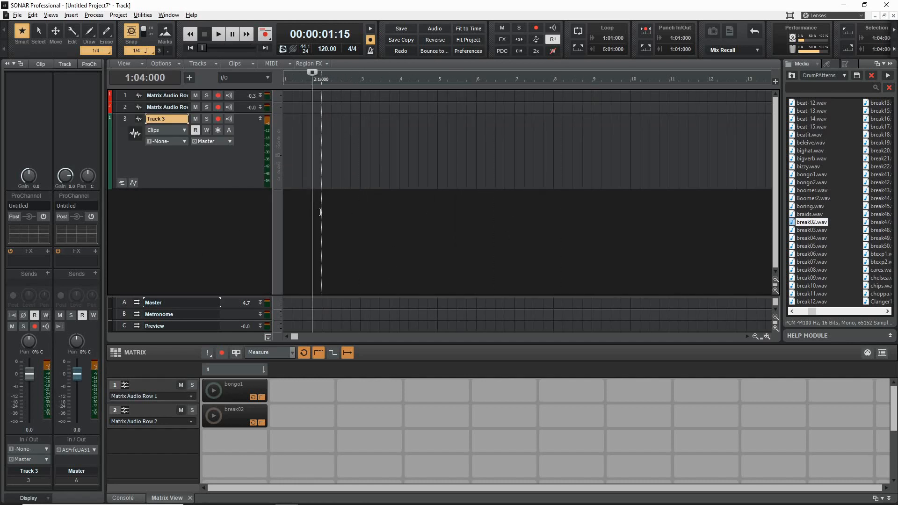
click(321, 212)
drag(232, 394, 325, 146)
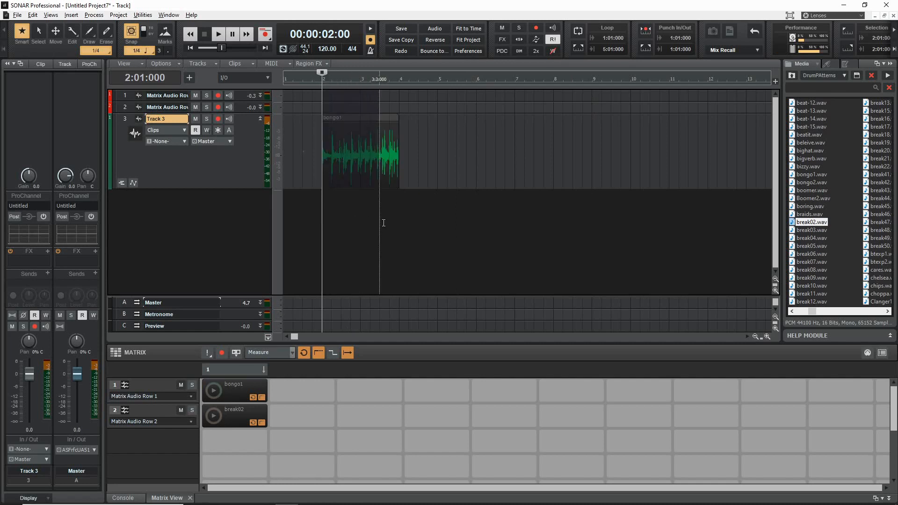
Step: Select the time range from measure 2 to 4 around the bongo1 clip, and play and stop the project to hear it
drag(323, 80, 400, 83)
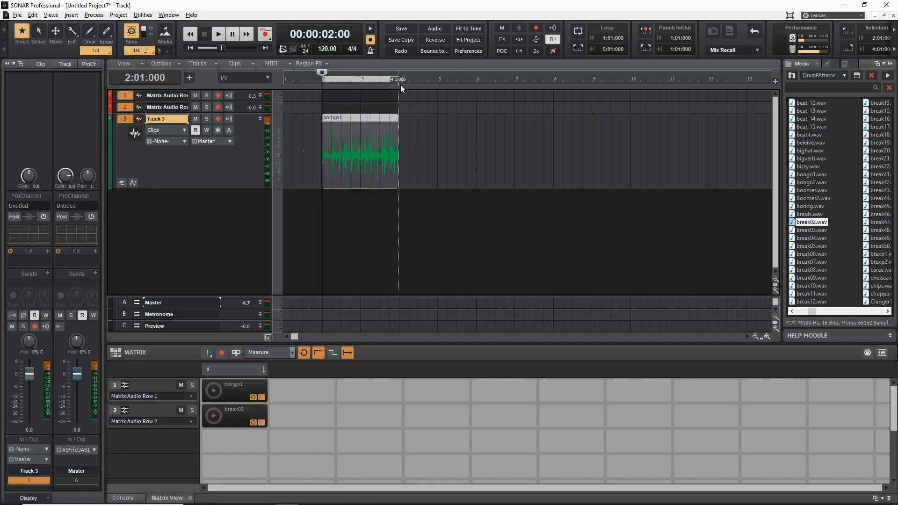
click(220, 38)
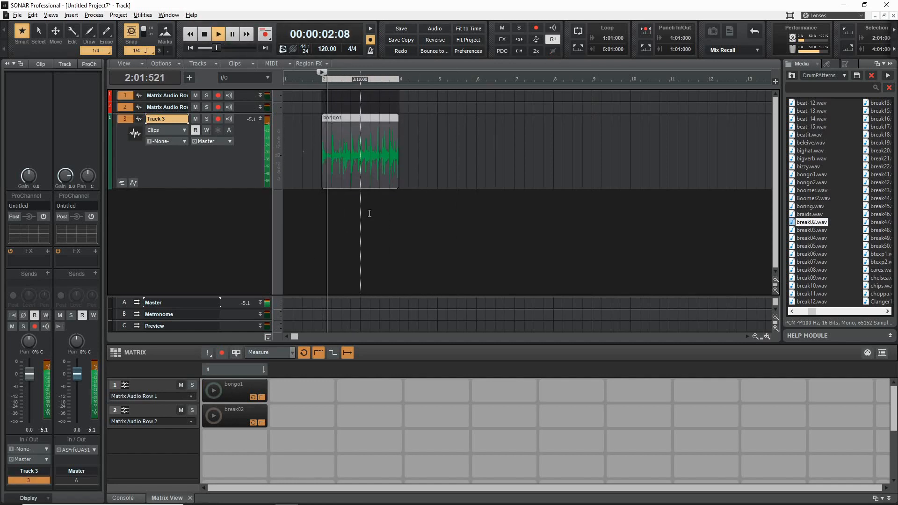
click(206, 34)
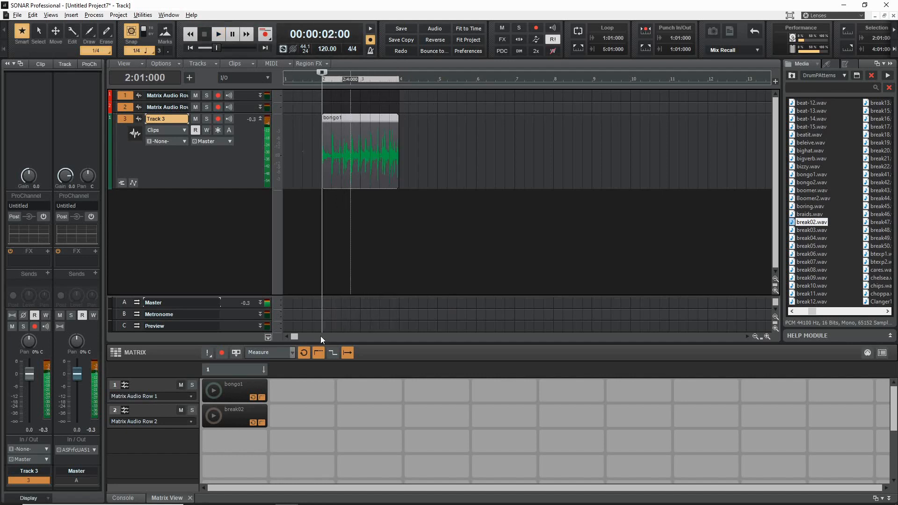
Step: Insert a new audio track below Track 3 and copy the Matrix break02 loop onto it at measure 2
click(233, 414)
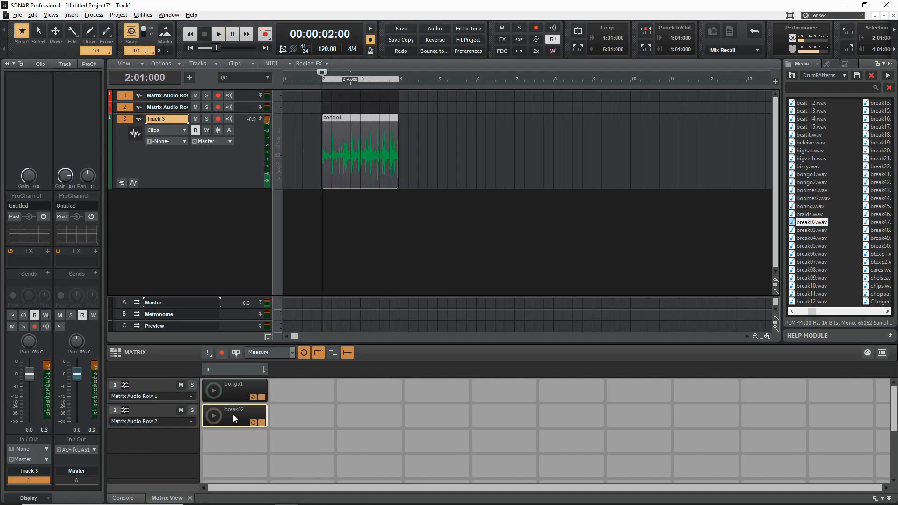
right_click(231, 213)
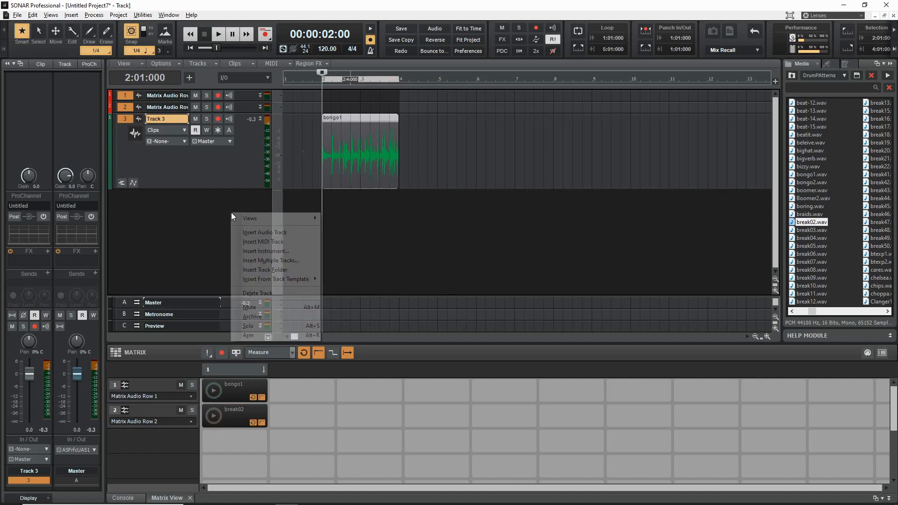
click(264, 232)
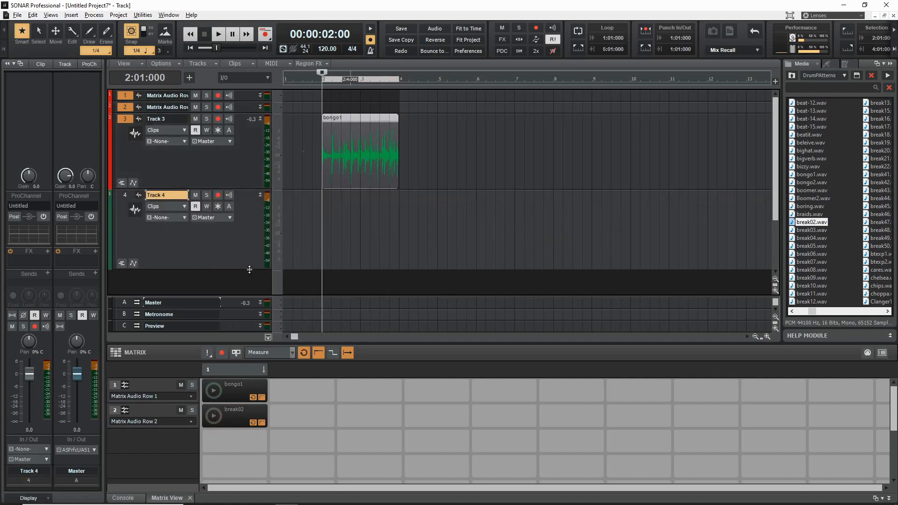
drag(238, 416, 326, 237)
Step: Copy the break02 clip end to end on Track 4 so four repetitions run from measure 2 to measure 6
key(space)
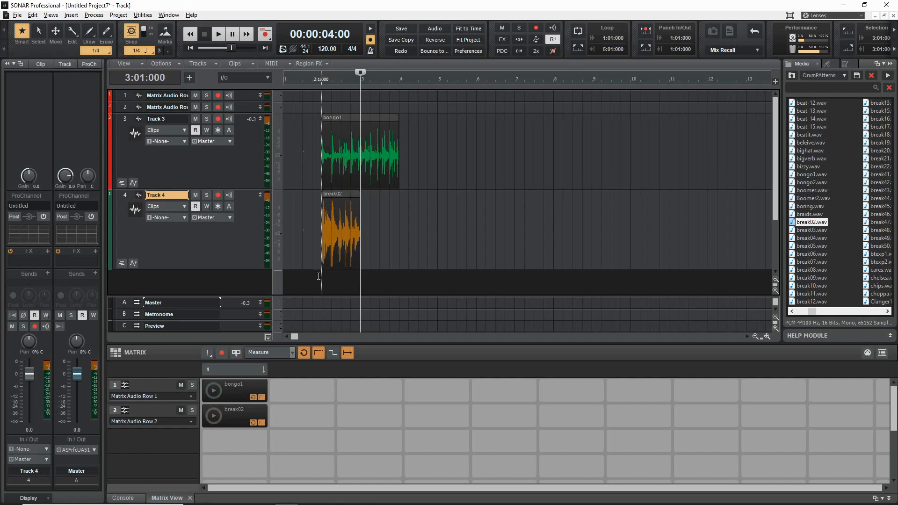
drag(334, 194, 374, 199)
mouse_move(415, 222)
mouse_down()
mouse_move(324, 210)
mouse_move(363, 197)
mouse_move(433, 199)
mouse_up()
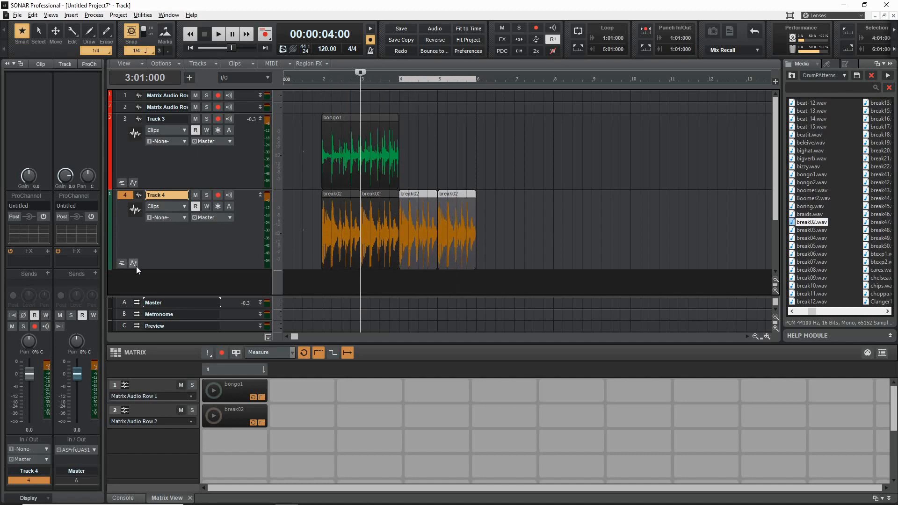
Step: Insert the bx_console SSL 9000 J EQ effect in Track 4's FX rack
right_click(55, 257)
mouse_move(108, 260)
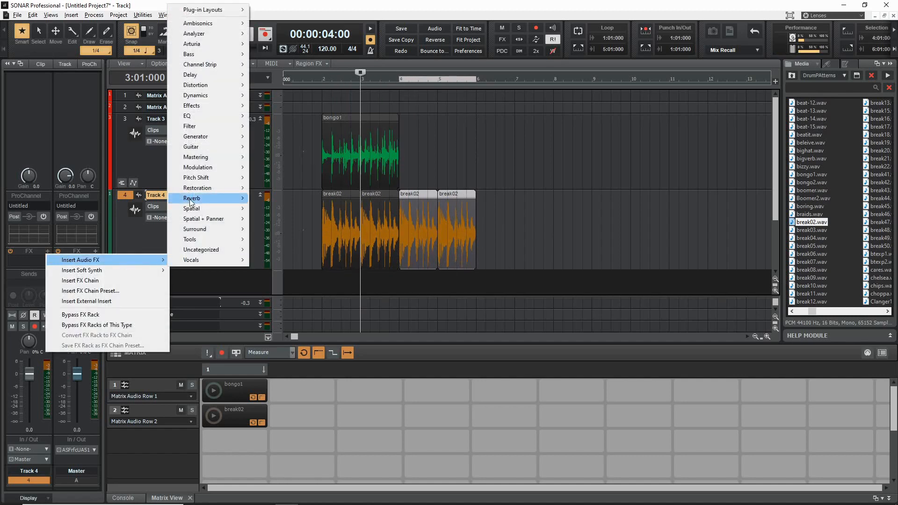
mouse_move(223, 117)
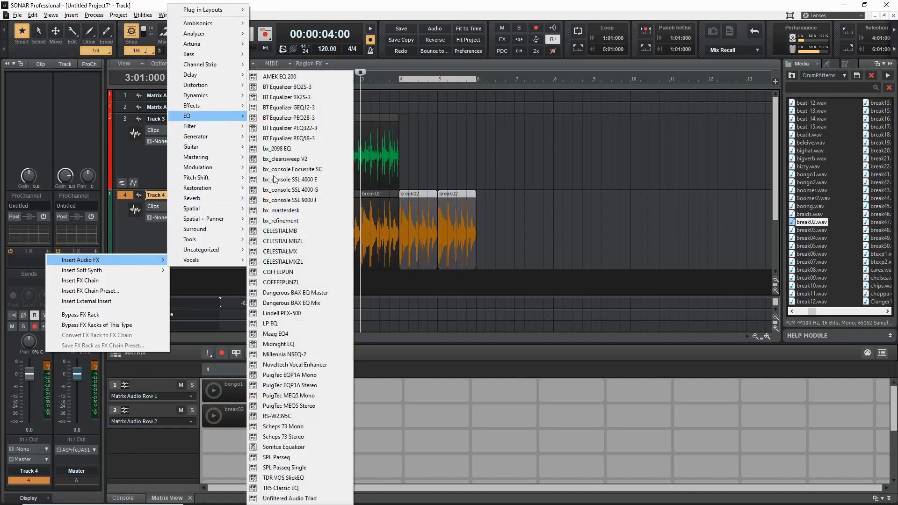
click(306, 201)
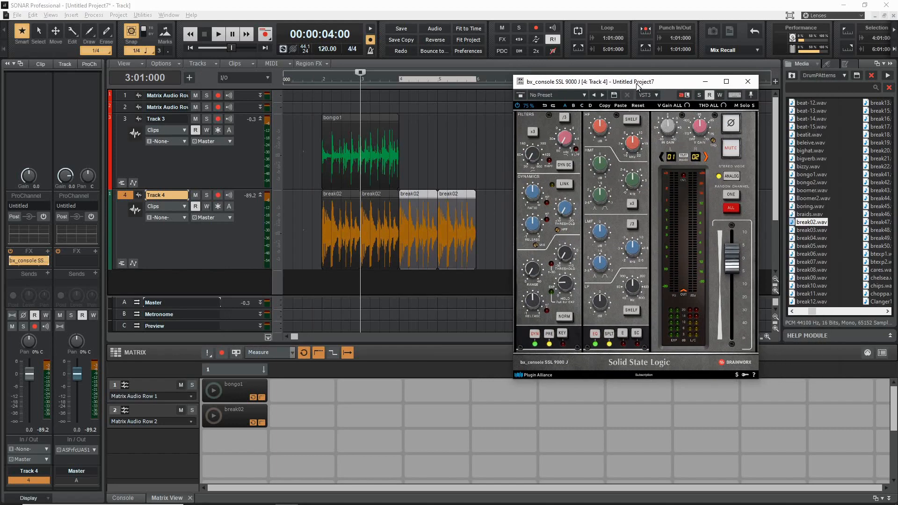
Step: Solo Track 4 and adjust the SSL 9000 J's high-frequency gain during playback, closing the plug-in window when done
key(space)
key(space)
click(207, 195)
key(space)
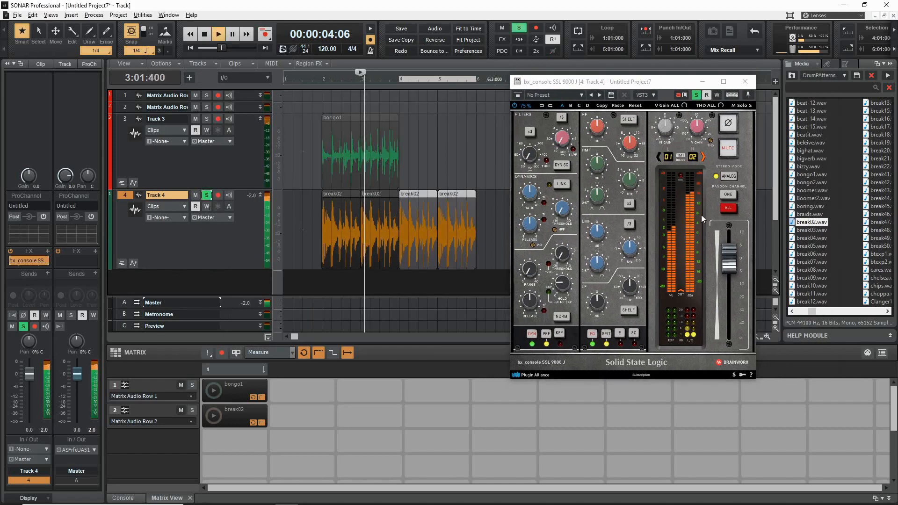
drag(597, 127, 596, 169)
key(space)
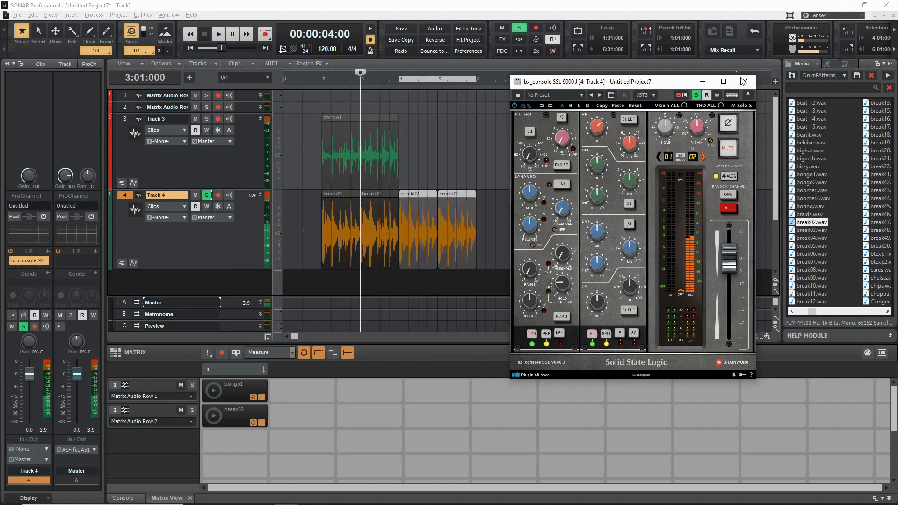
click(745, 82)
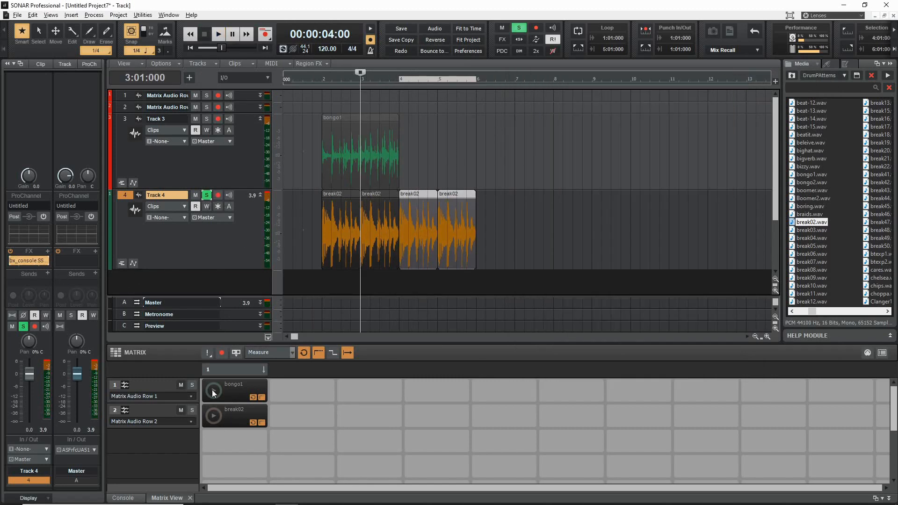
Step: Switch the audio effects plug-in layout to sort by manufacturer
click(47, 249)
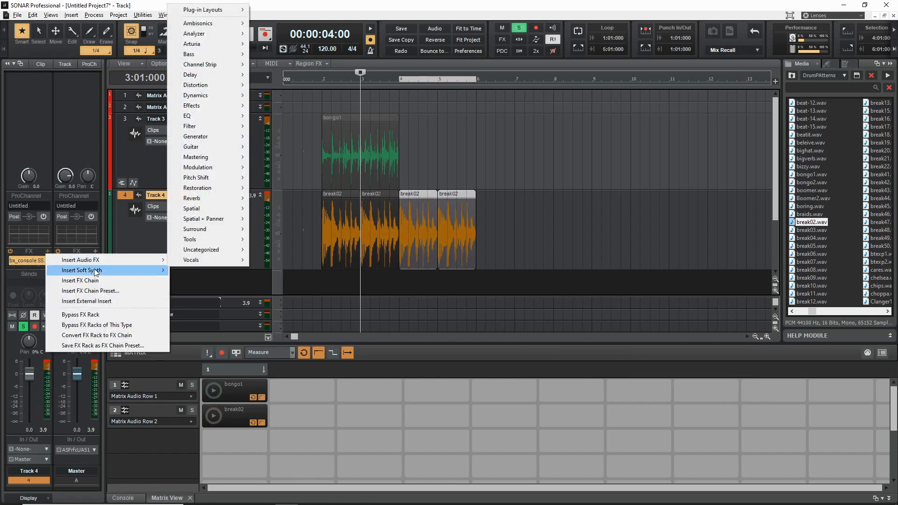
mouse_move(136, 259)
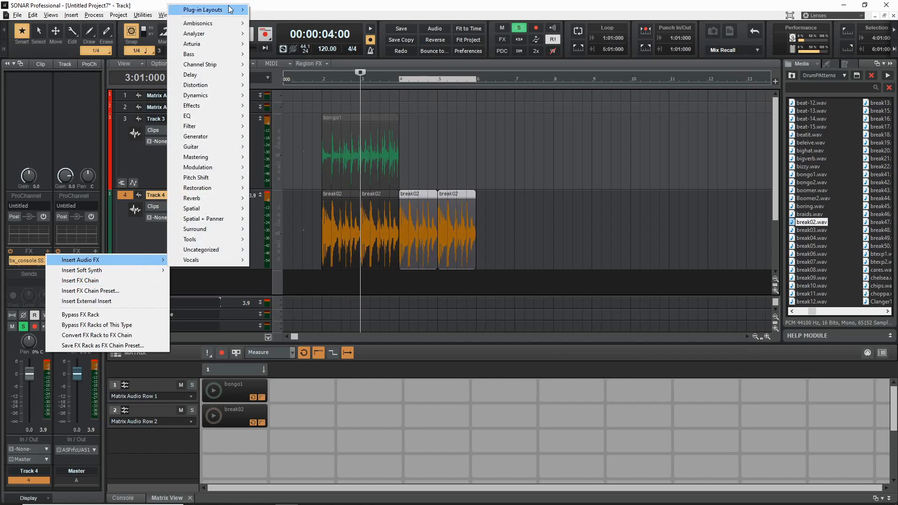
mouse_move(220, 10)
click(270, 37)
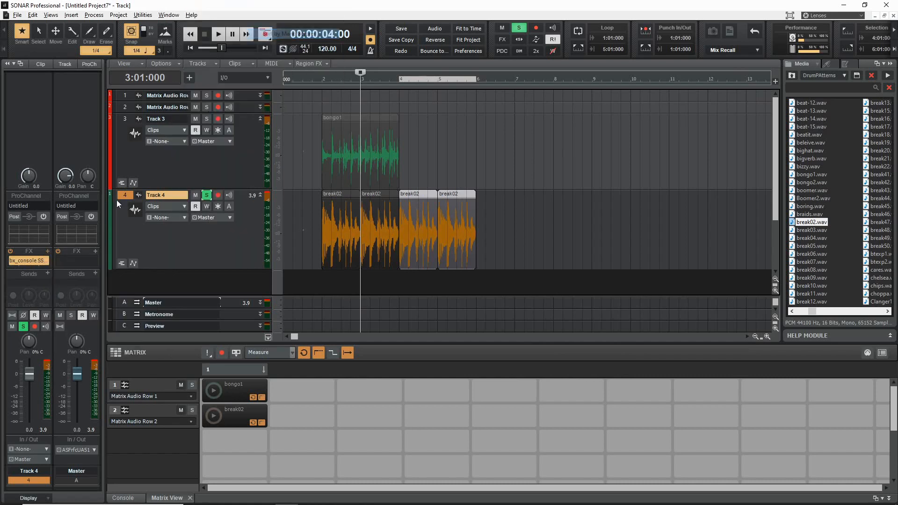
Step: Browse the audio effects by manufacturer for Track 4, including the Nomad Factory plug-ins, without inserting one
click(48, 252)
mouse_move(87, 260)
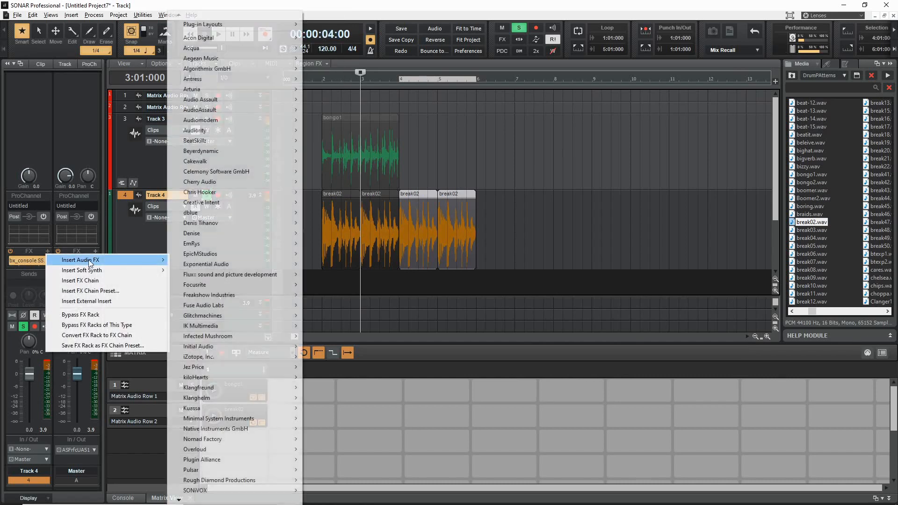
mouse_move(268, 162)
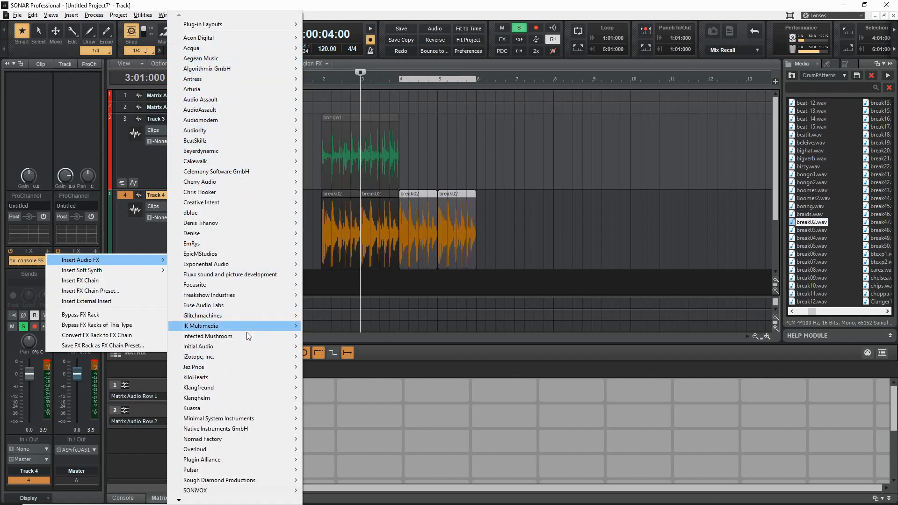
mouse_move(265, 437)
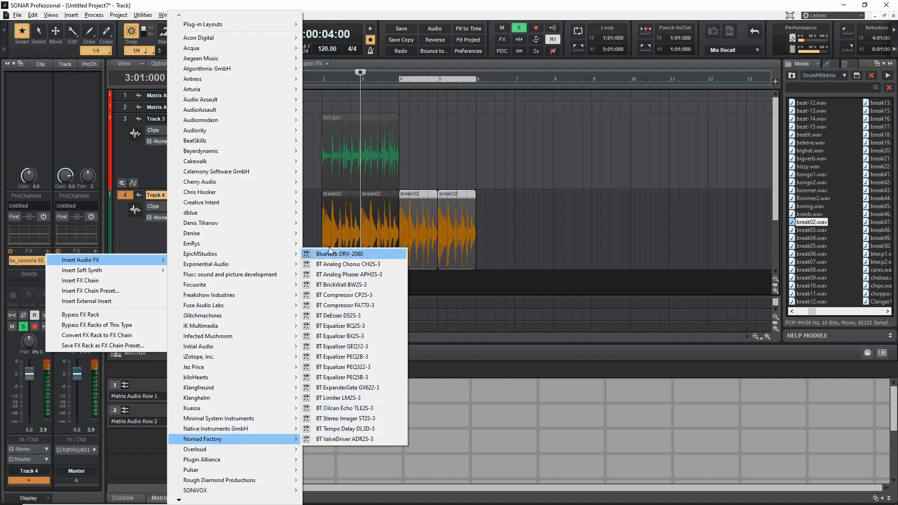
click(107, 172)
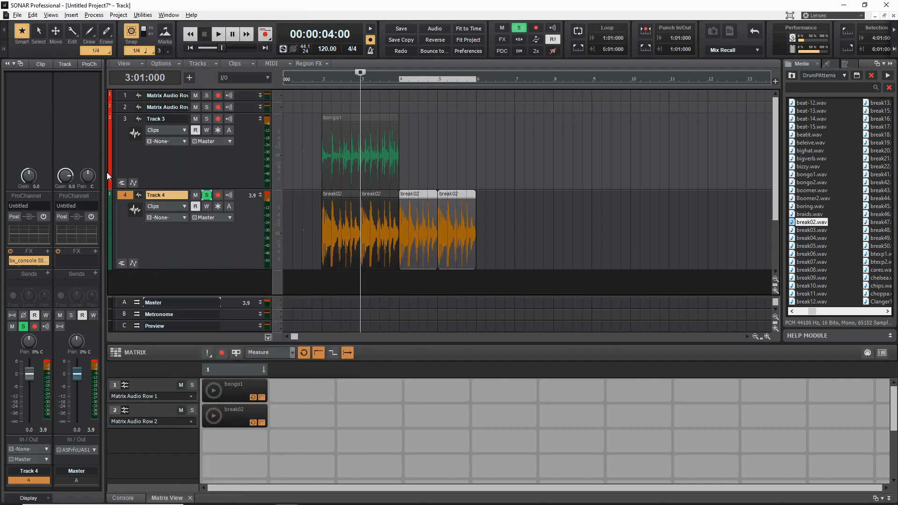
Step: Turn off solo on Track 4 and collapse Tracks 3 and 4 to their minimum height
click(207, 196)
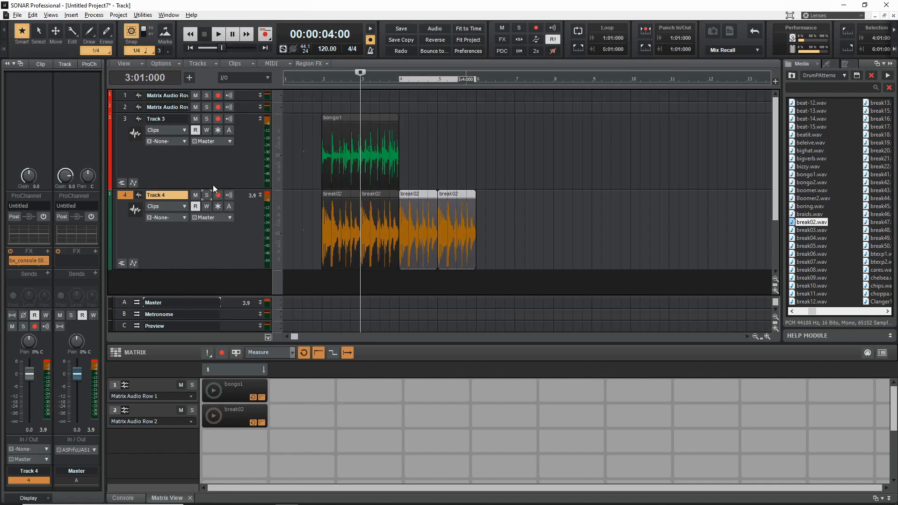
double_click(253, 190)
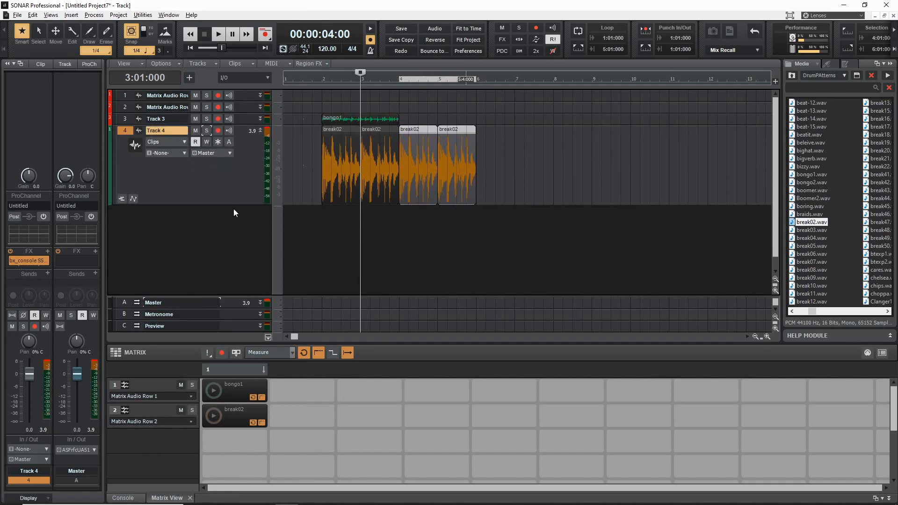
double_click(235, 205)
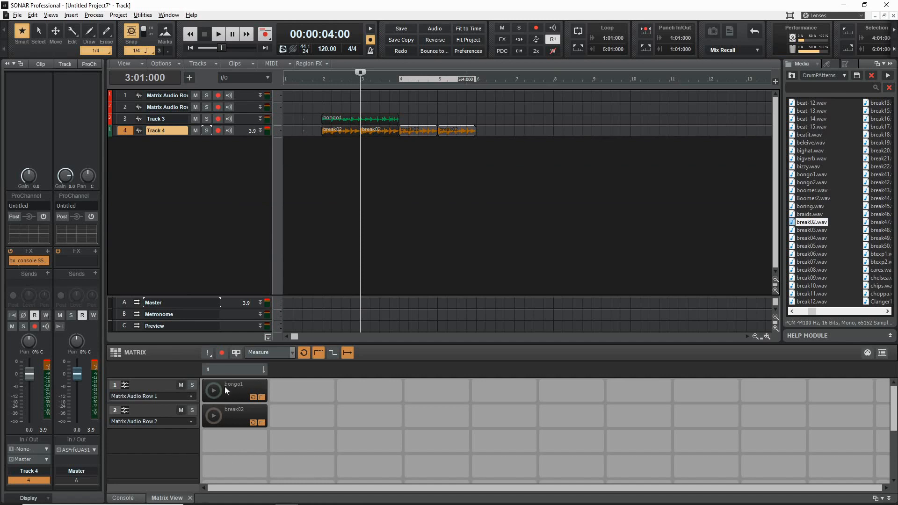
Step: Start MIDI Learn for the break02 cell in the Matrix
right_click(234, 414)
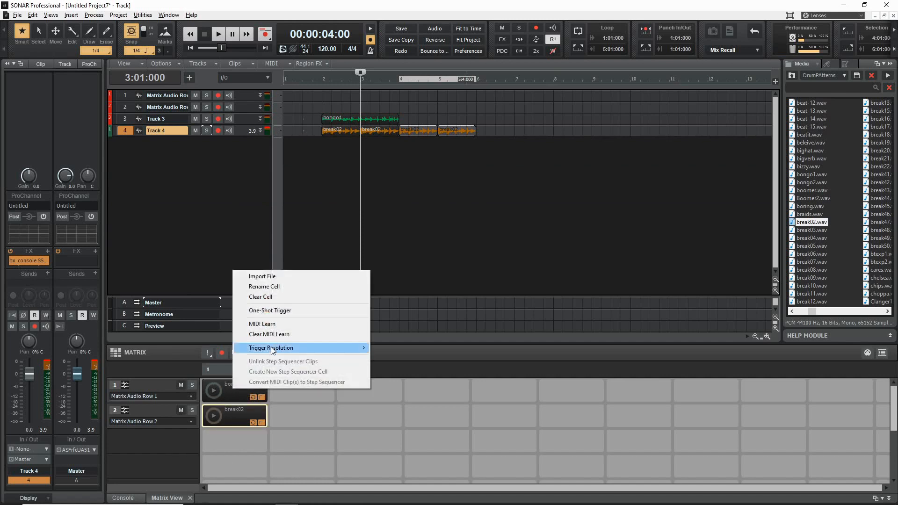
click(280, 324)
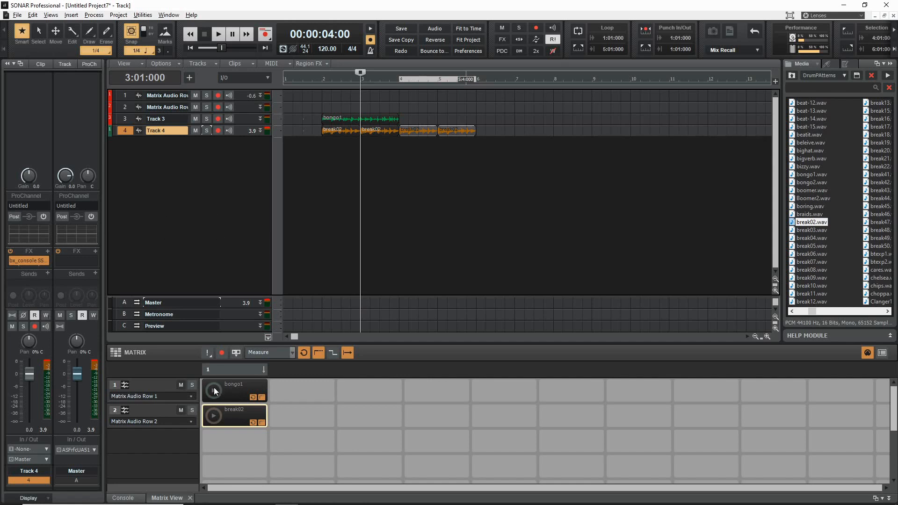
Step: Clear the MIDI Learn assignment of the bongo1 cell and start MIDI Learn for the break02 cell
right_click(230, 392)
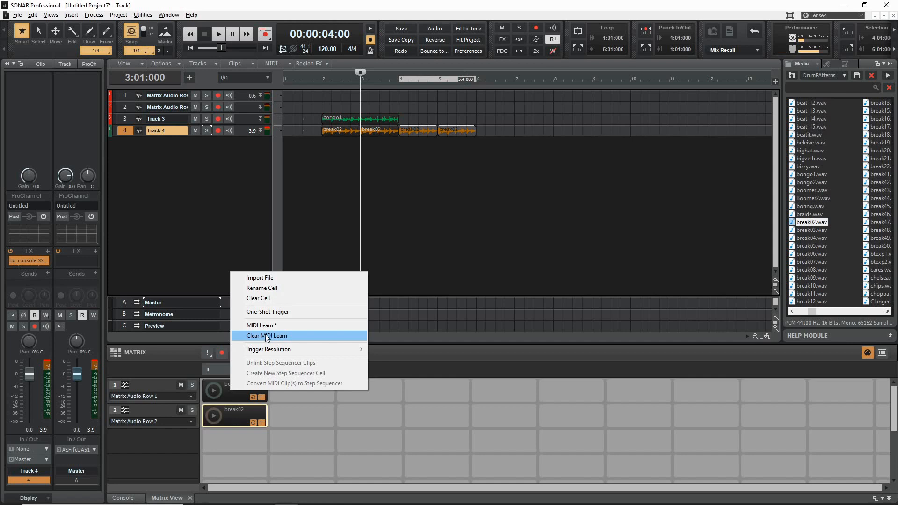
click(266, 335)
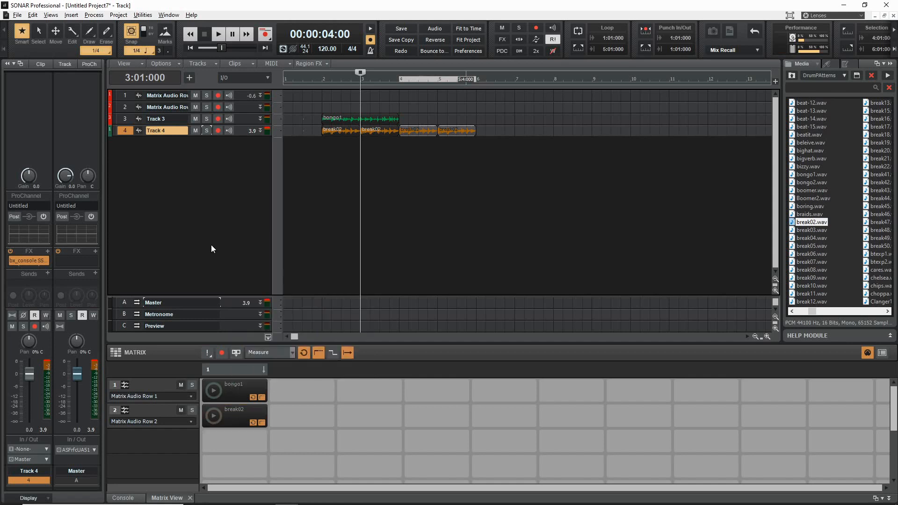
right_click(227, 415)
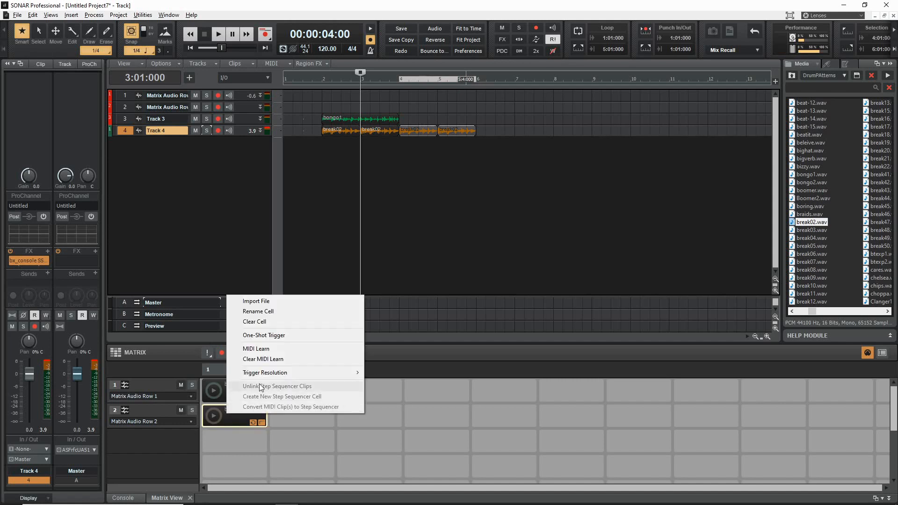
click(264, 349)
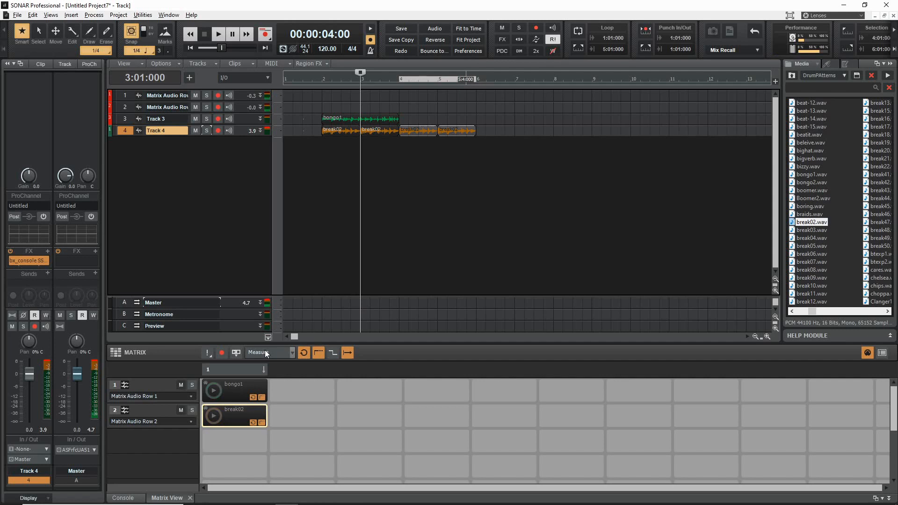
Step: Cycle the bongo1 and break02 cells from one-shot to their own looping mode, toggling the Matrix's global loop mode off and on
click(254, 397)
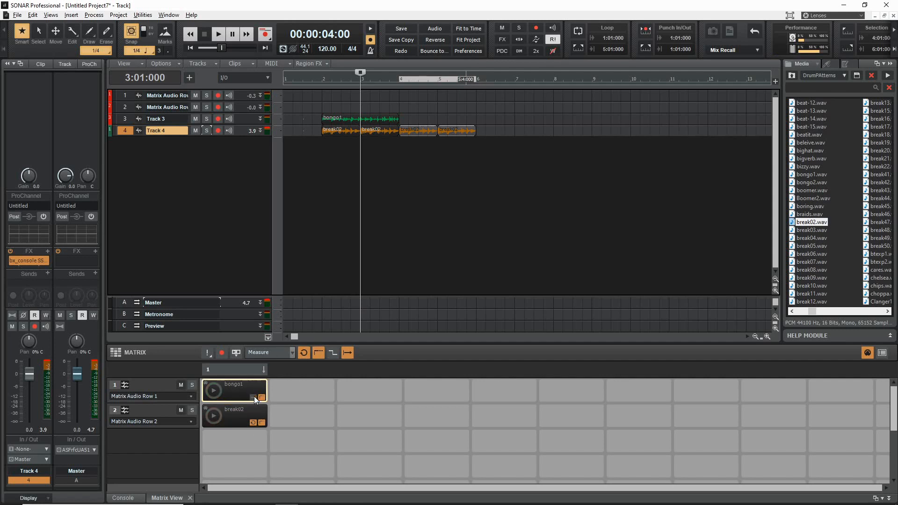
click(254, 419)
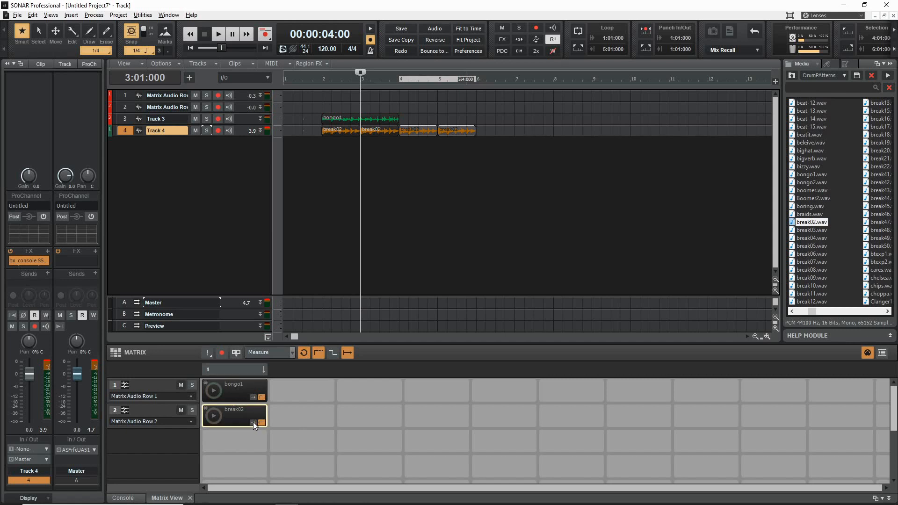
click(252, 399)
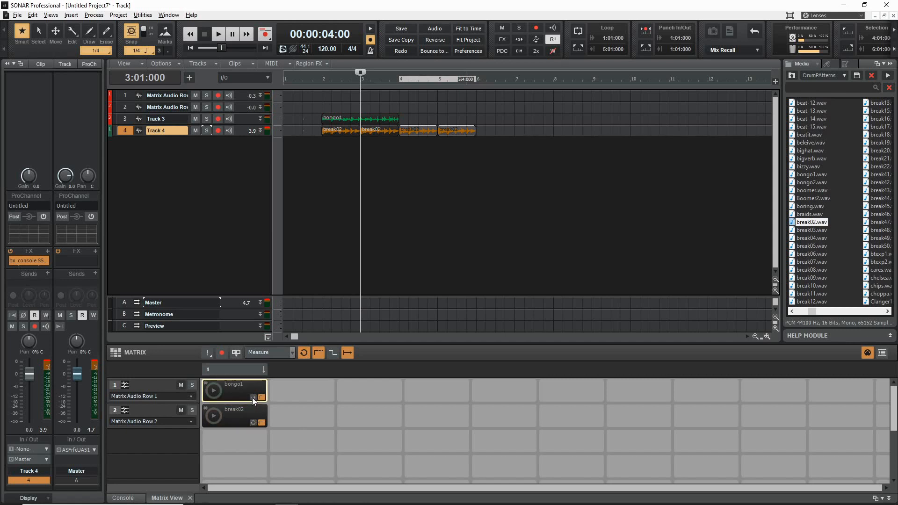
click(304, 354)
click(301, 354)
click(256, 398)
Step: Set the Matrix's global trigger resolution to 1/8
right_click(253, 397)
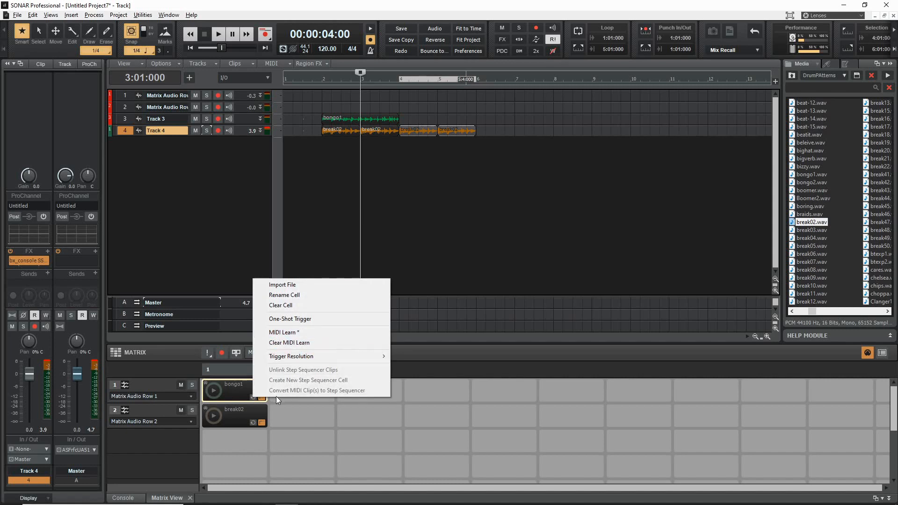
click(433, 345)
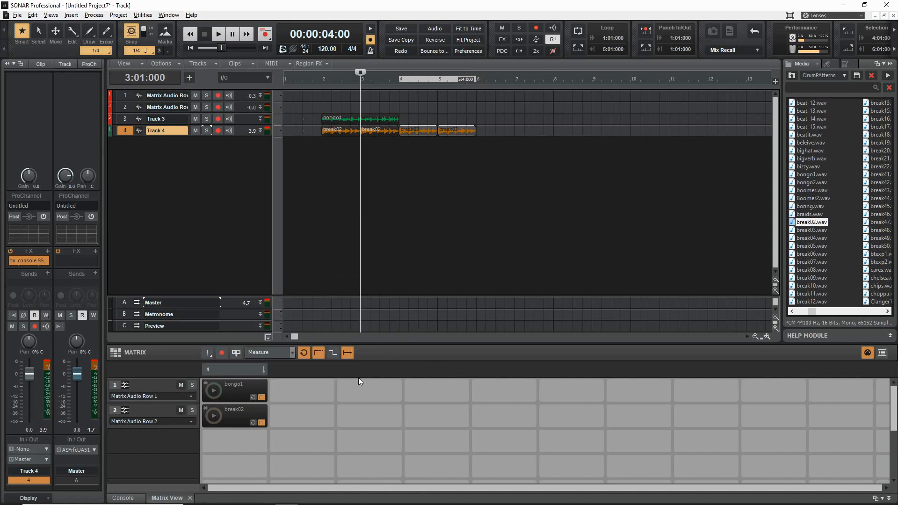
click(291, 354)
click(282, 396)
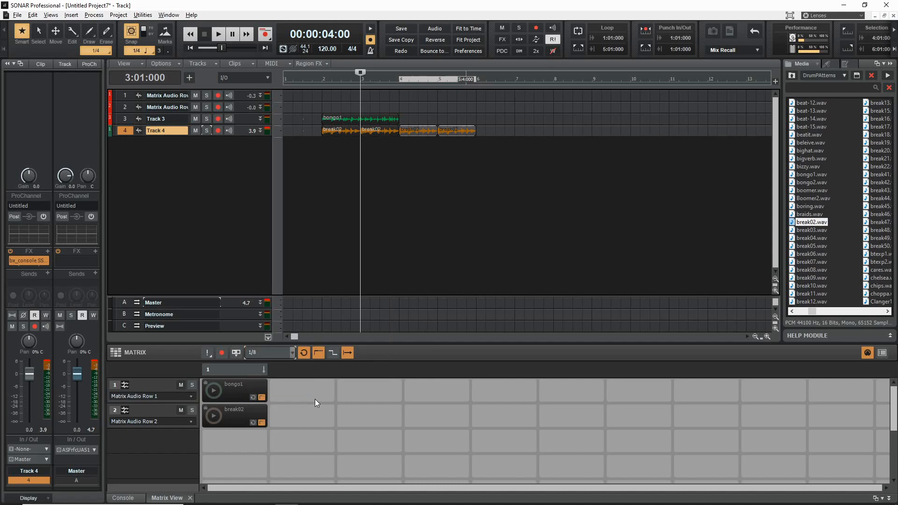
Step: Check the bongo1 cell's Trigger Resolution options and set the Matrix's global trigger resolution to Immediate
right_click(254, 397)
mouse_move(374, 352)
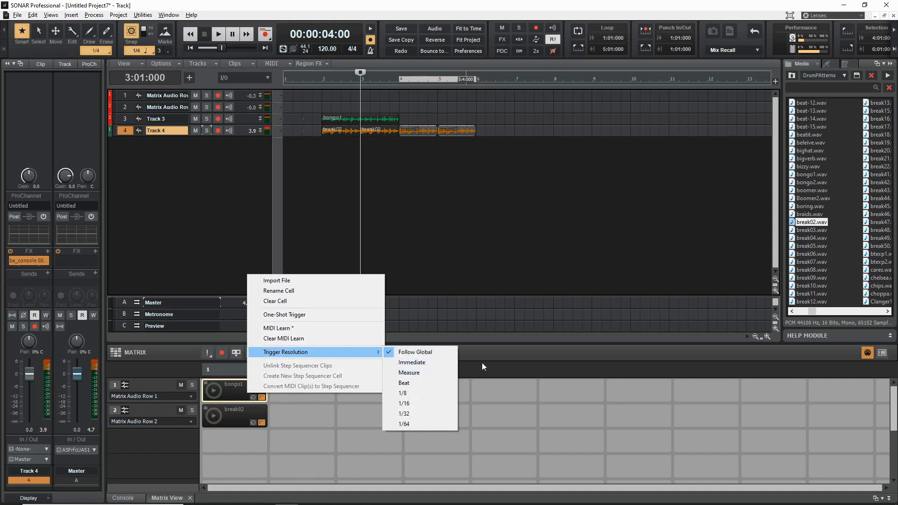
click(306, 384)
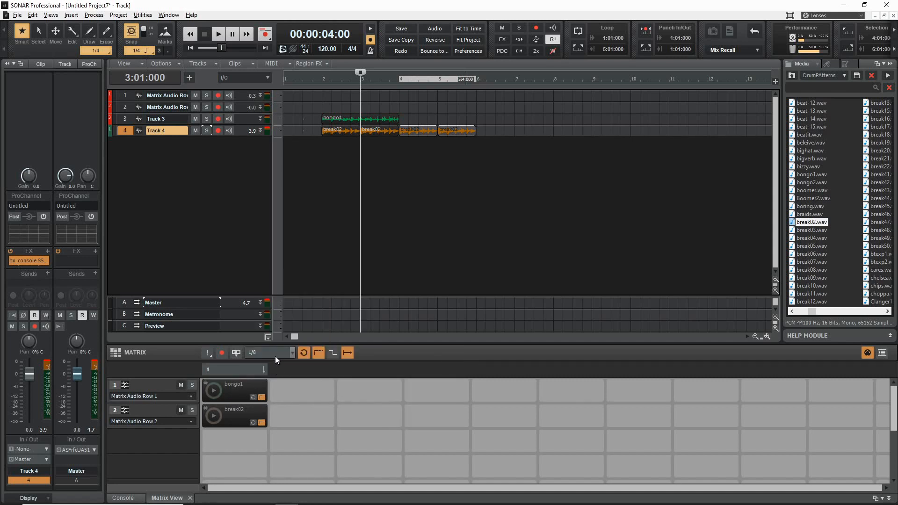
right_click(246, 392)
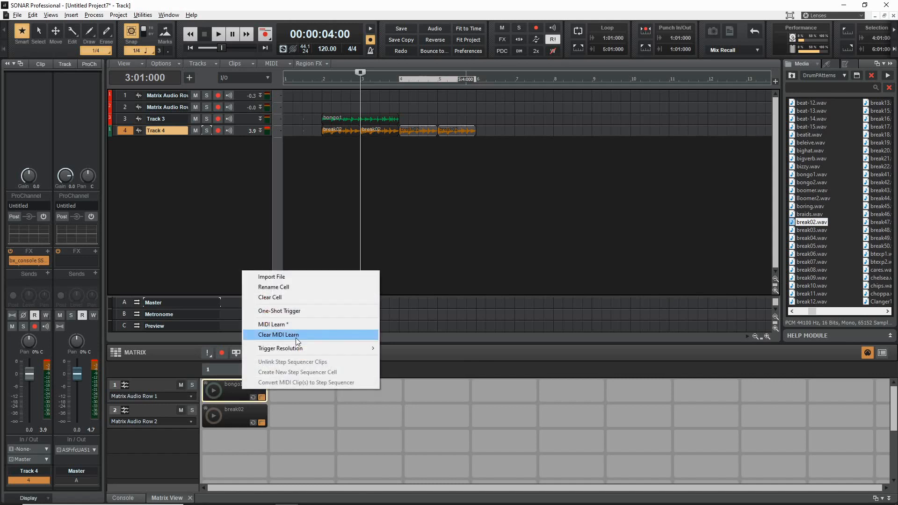
mouse_move(326, 350)
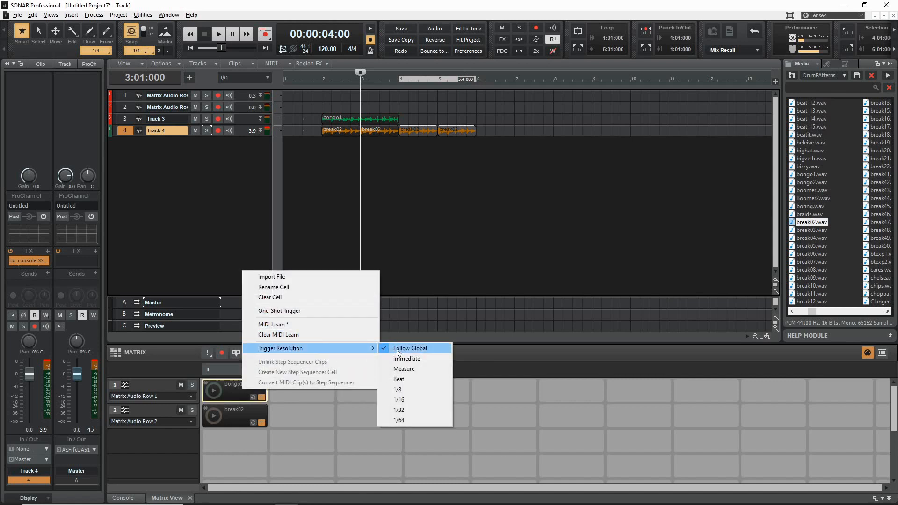
click(444, 360)
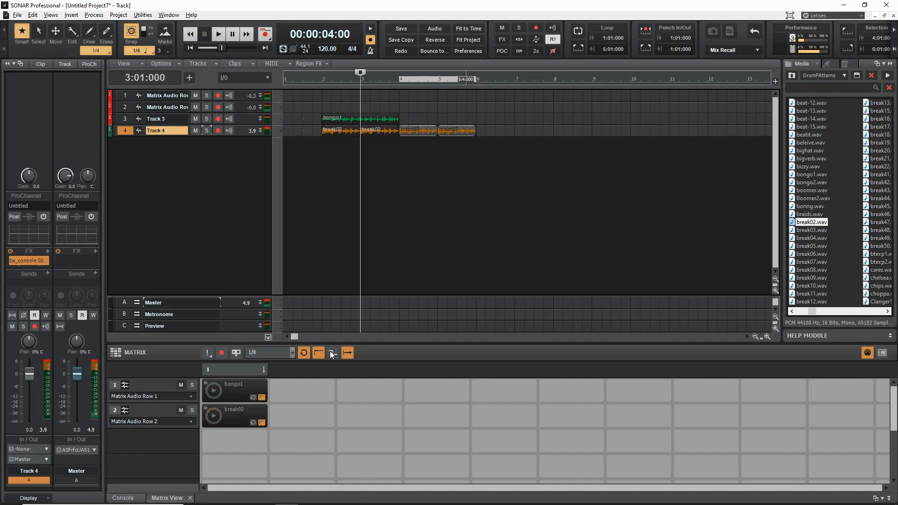
click(271, 352)
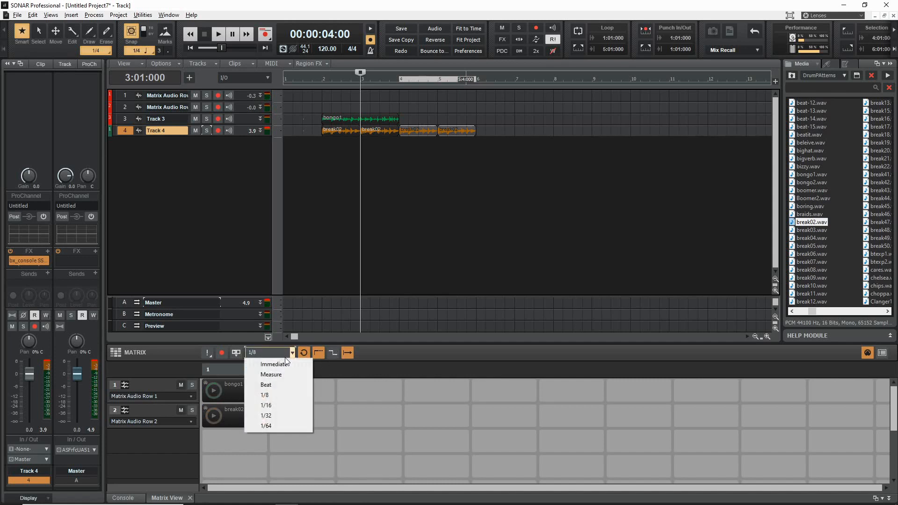
click(285, 366)
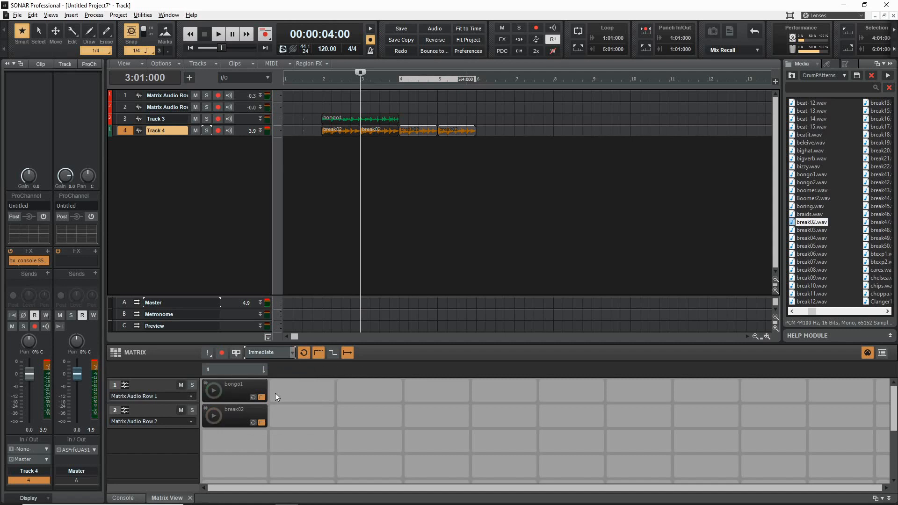
Step: Override the global trigger mode on the bongo1 and break02 cells, and switch both from looping to one-shot and back
click(254, 399)
click(253, 422)
click(262, 398)
click(261, 423)
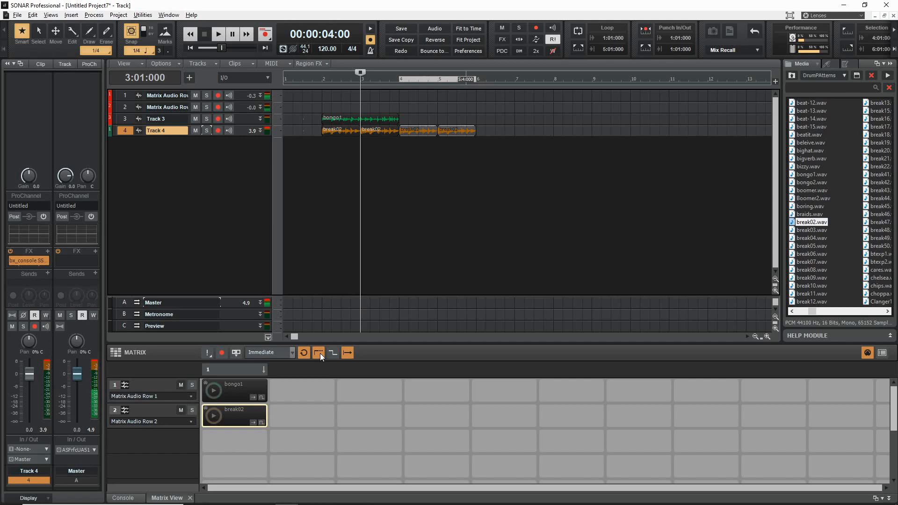
click(261, 394)
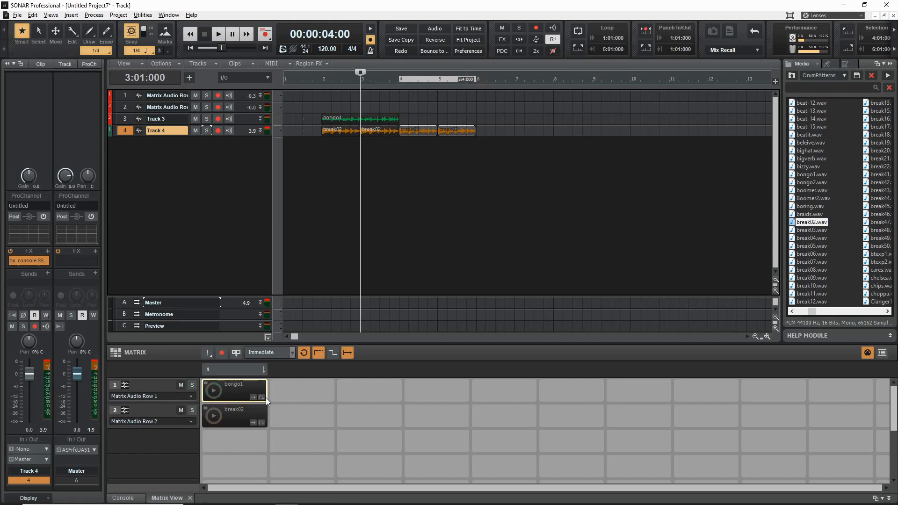
click(261, 422)
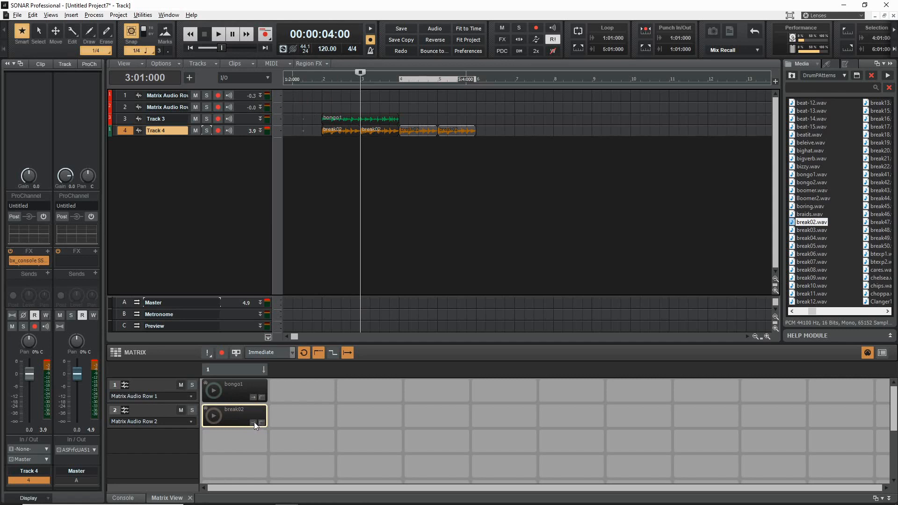
click(252, 397)
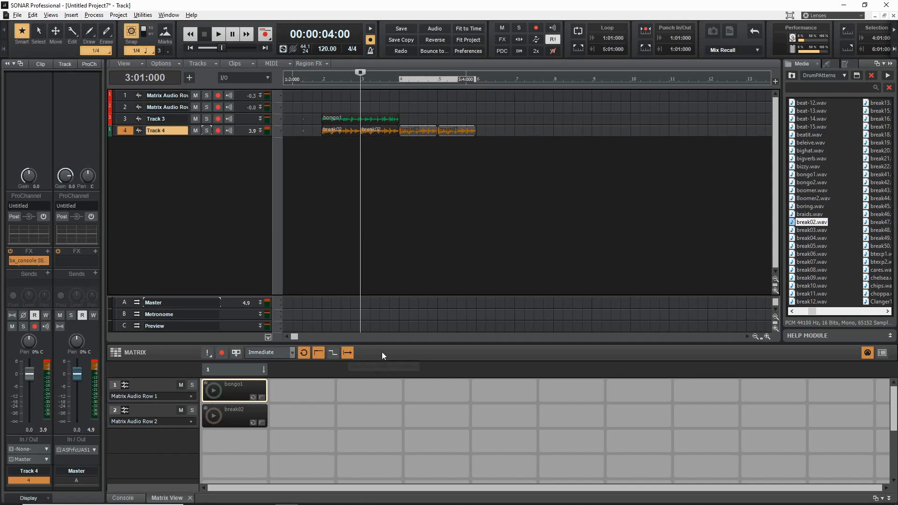
Step: Turn on the Matrix's Retrigger Mode, turn off the option beside it, and set the bongo1 cell's trigger resolution to Immediate
click(348, 353)
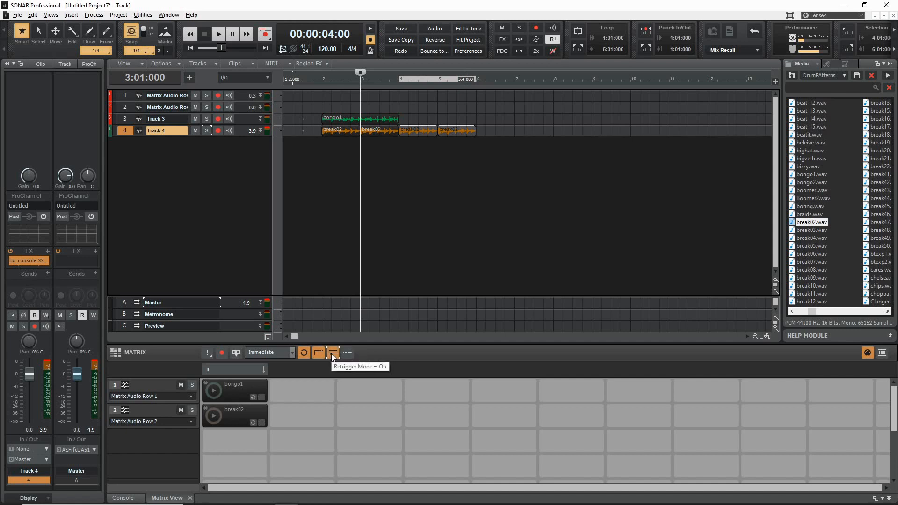
right_click(249, 389)
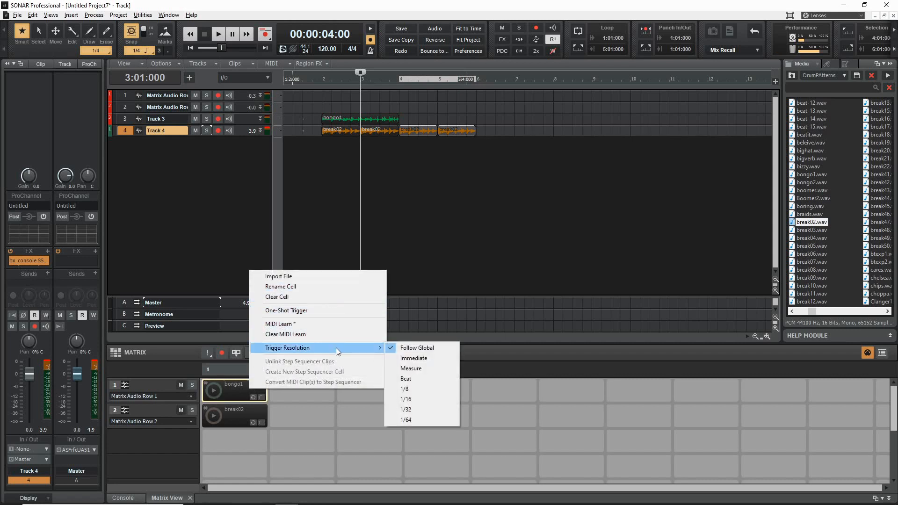
mouse_move(339, 345)
click(414, 358)
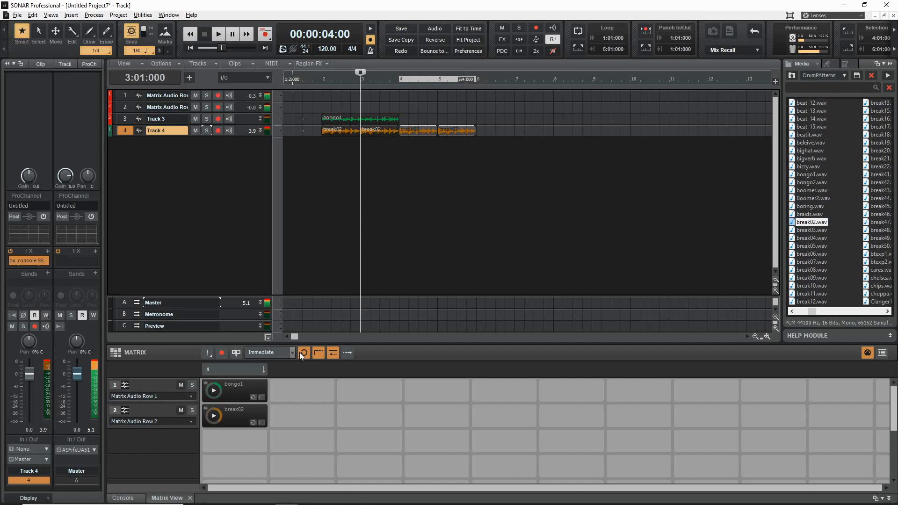
Step: Stop the playing cells and restore the Matrix options with Retrigger Mode off and the global trigger resolution at Measure
click(208, 351)
click(333, 354)
click(347, 351)
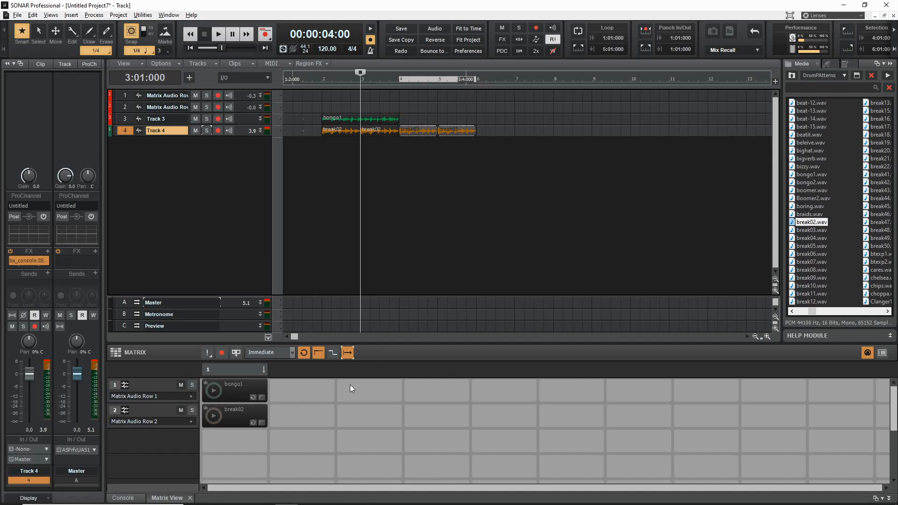
click(285, 353)
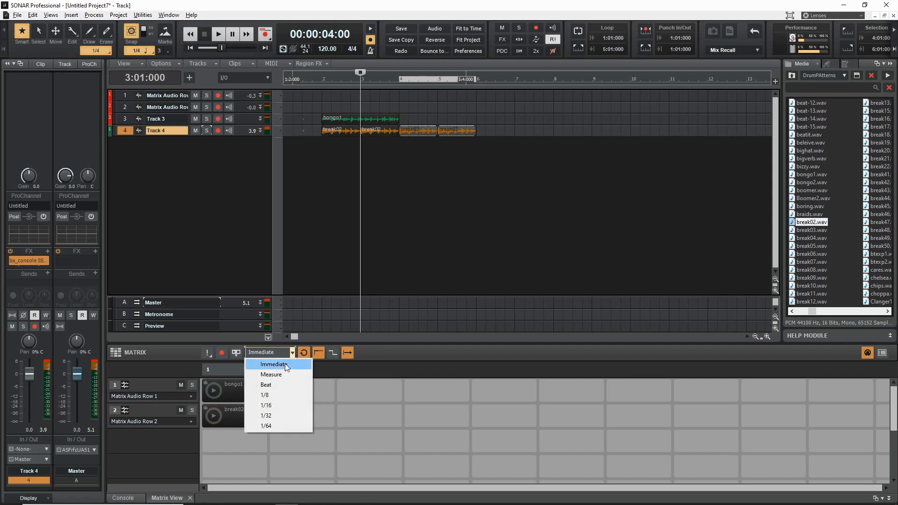
click(287, 376)
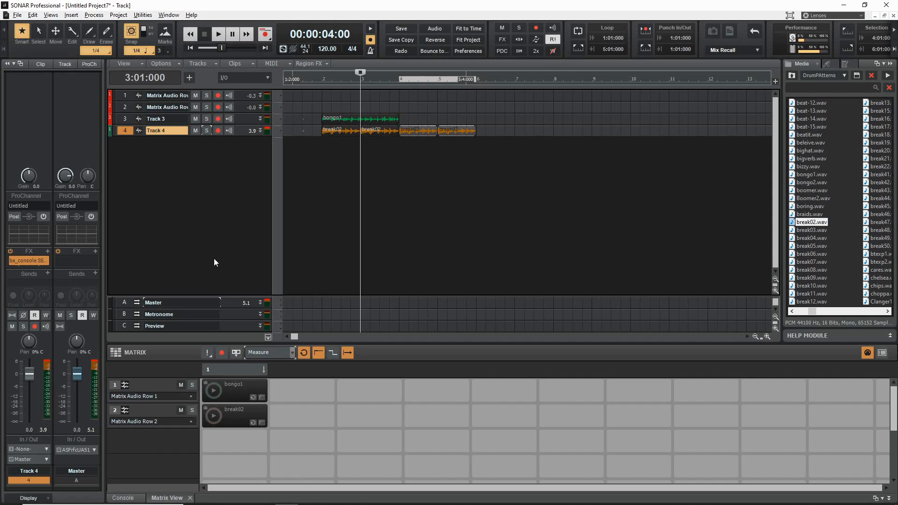
Step: Insert an instrument row below Matrix Audio Row 2 using the XLN Audio VST2 plug-in Addictive Drums 2 (32-bit), and dismiss its authorization message
right_click(201, 159)
click(170, 207)
right_click(143, 438)
mouse_move(211, 462)
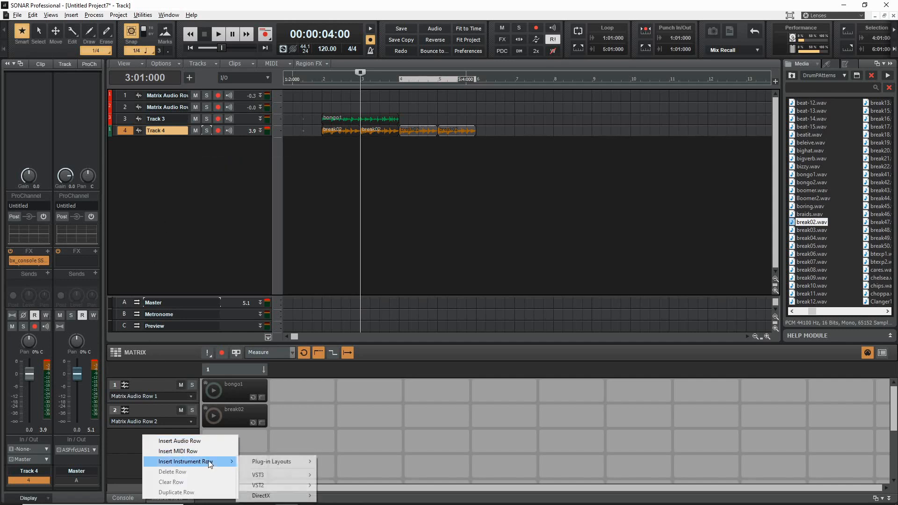
mouse_move(290, 487)
mouse_move(333, 489)
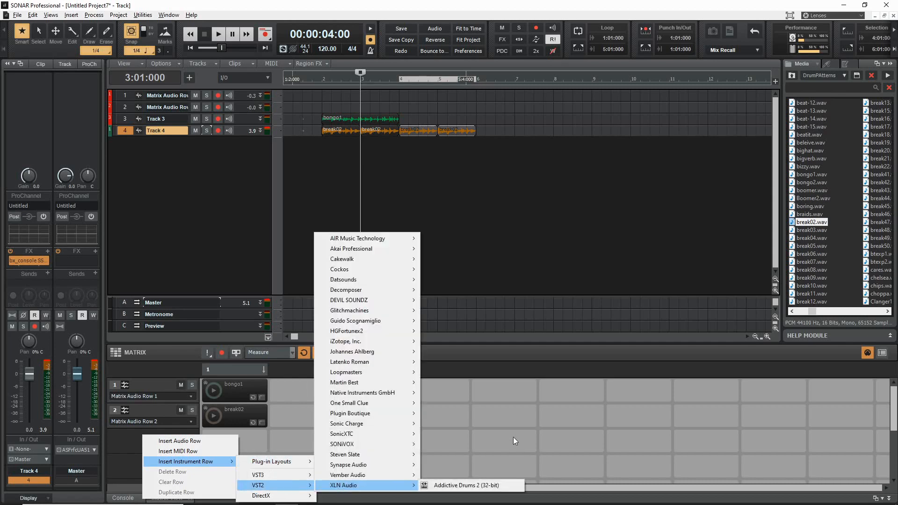
click(440, 485)
click(479, 301)
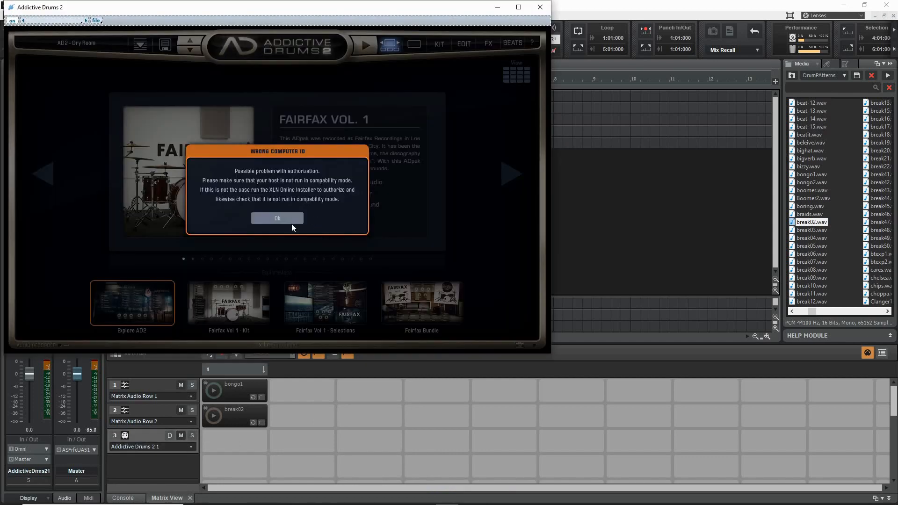
click(290, 219)
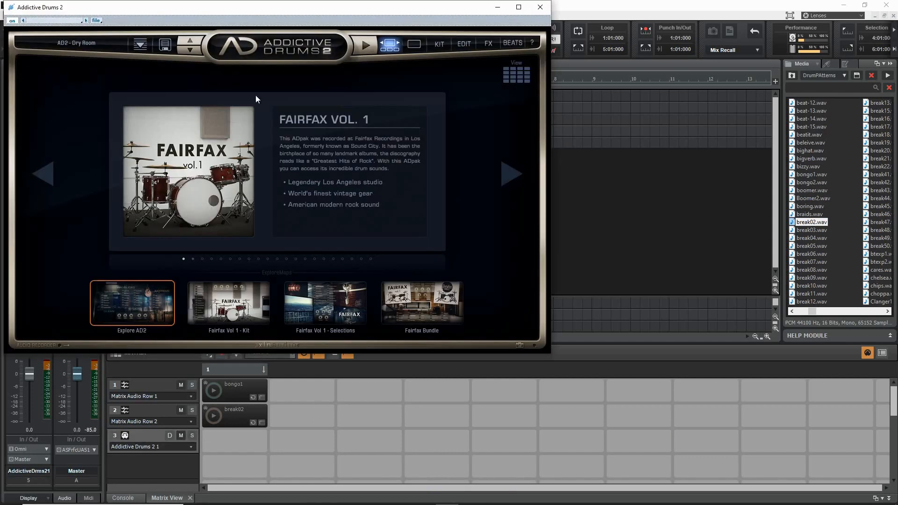
Step: Load the Fairfax Vol 1 - Klap Und Klang preset in Addictive Drums 2, and close the plug-in window
click(140, 46)
scroll(120, 215, down, 5)
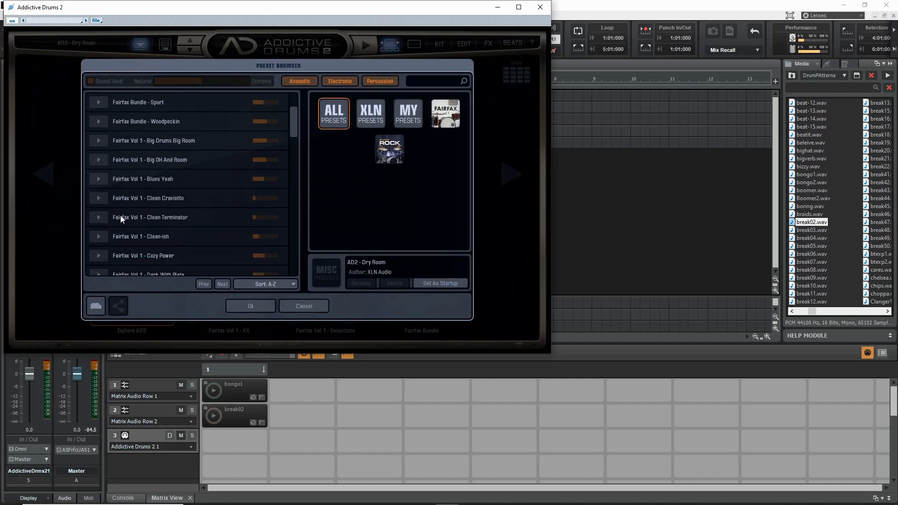
scroll(120, 216, down, 4)
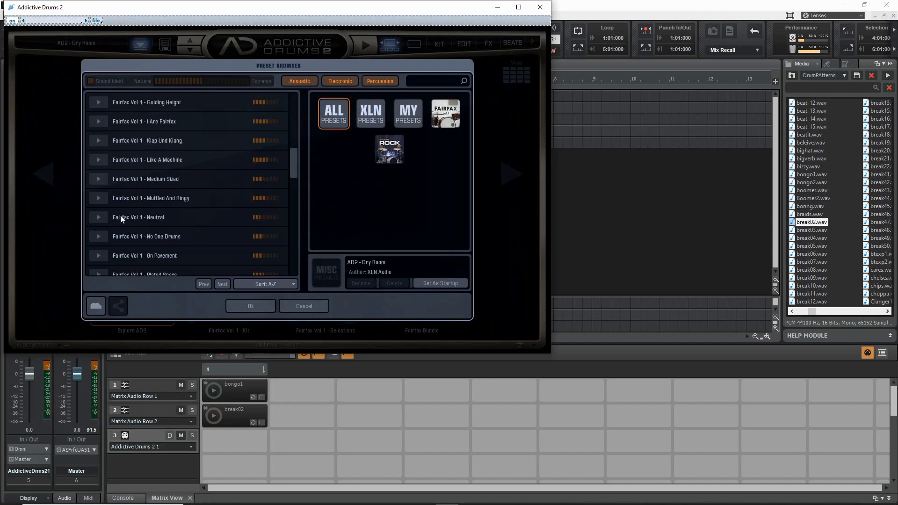
scroll(117, 228, down, 2)
scroll(119, 220, up, 4)
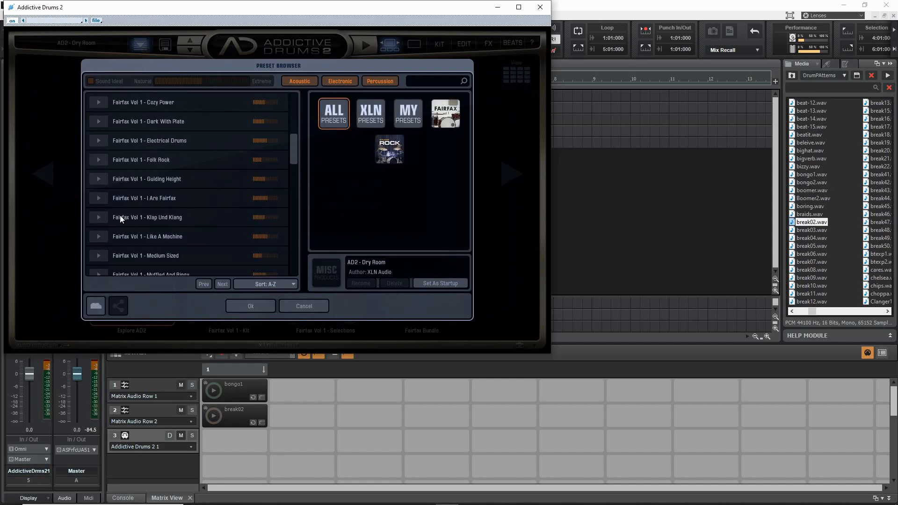
scroll(100, 196, up, 2)
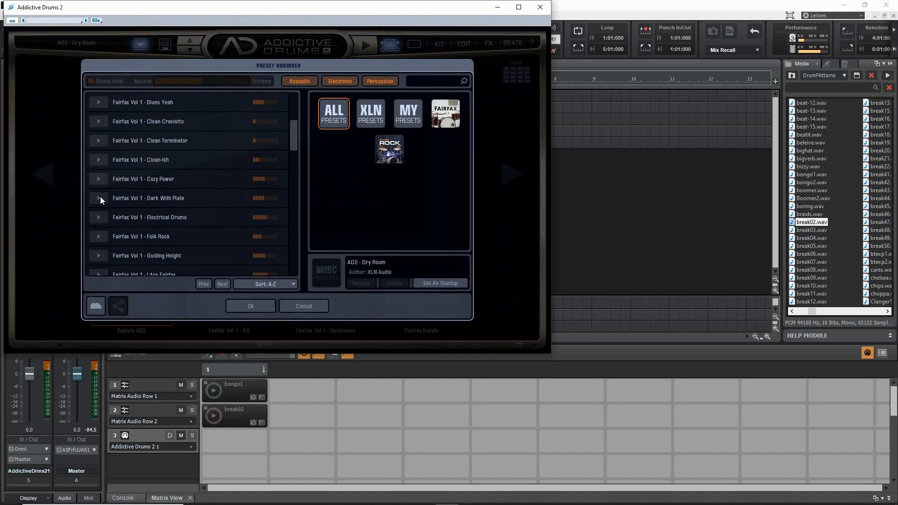
scroll(99, 223, up, 1)
scroll(104, 215, down, 3)
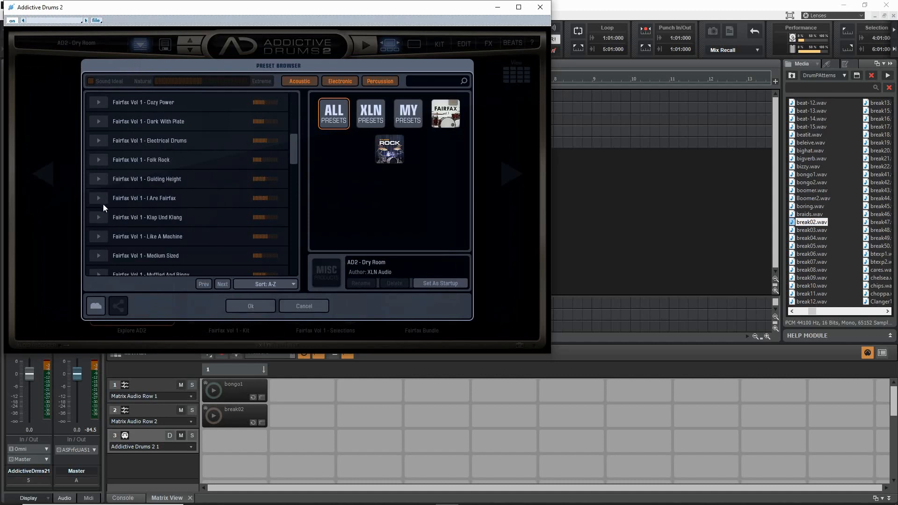
click(100, 218)
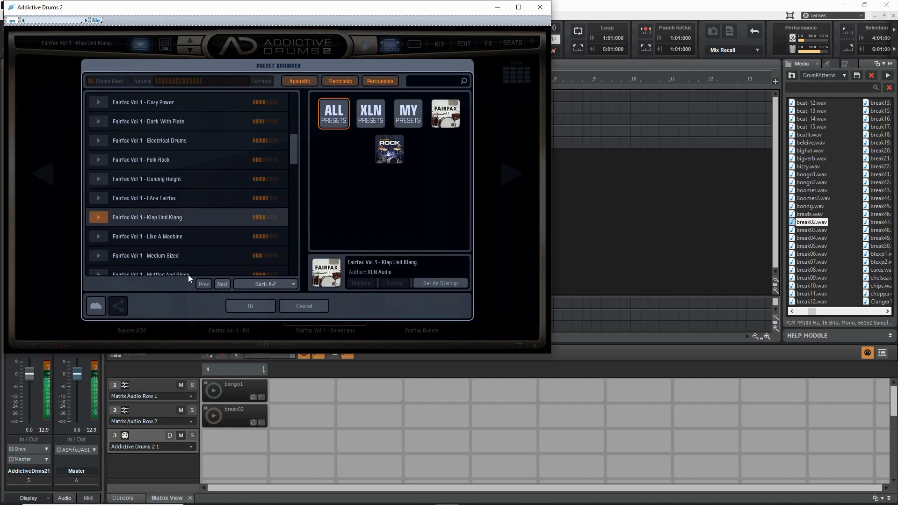
click(251, 305)
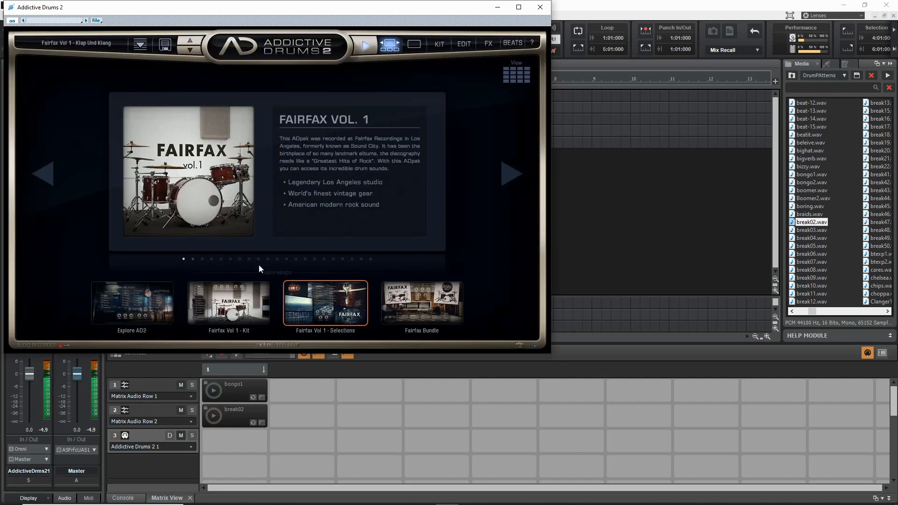
click(541, 7)
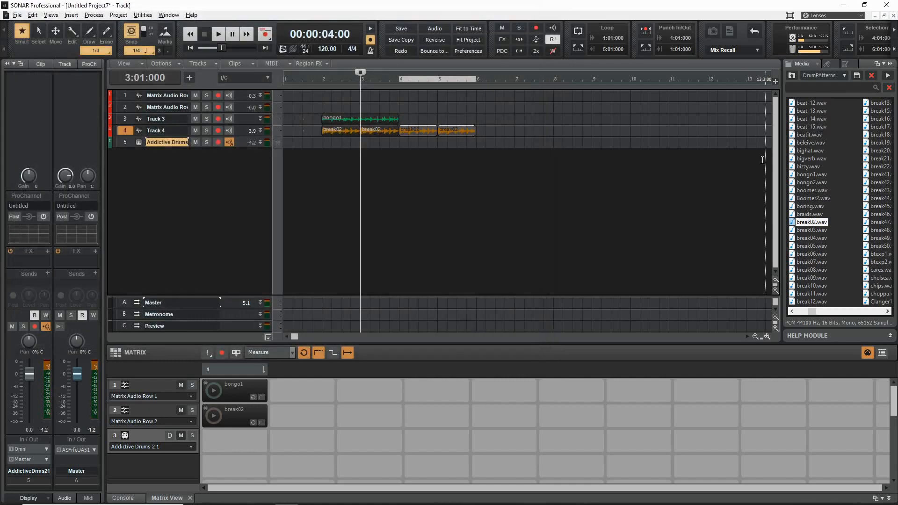
Step: Browse the MIDI Groove Clips to the Alt Rock folder under Drums, and increase the height of the Addictive Drums track
click(791, 75)
click(811, 76)
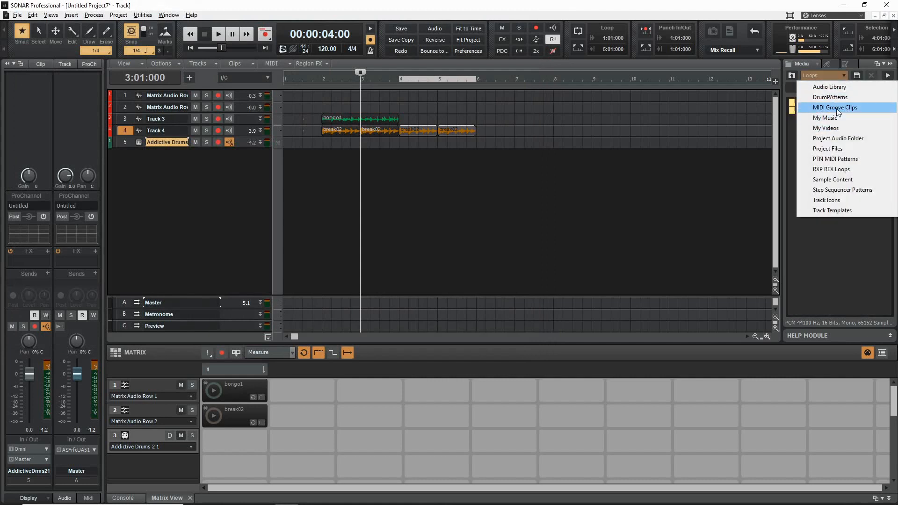
click(836, 108)
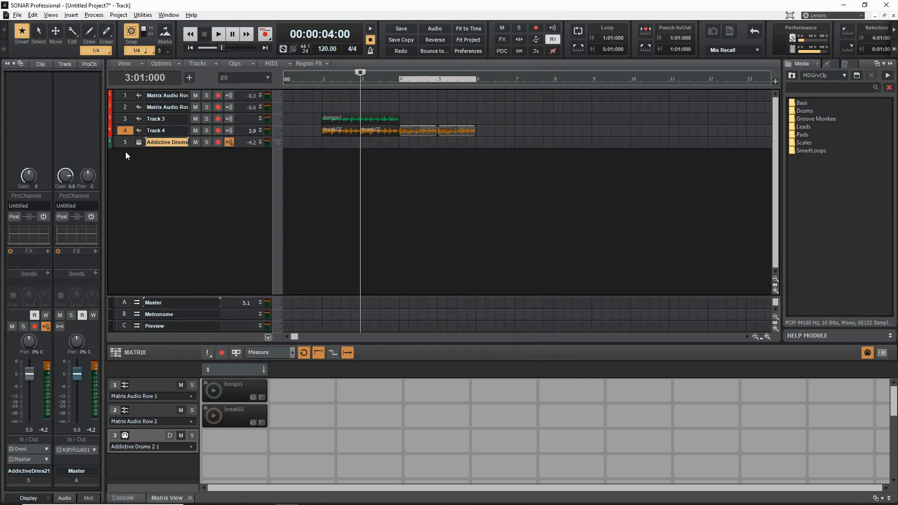
drag(128, 147, 131, 215)
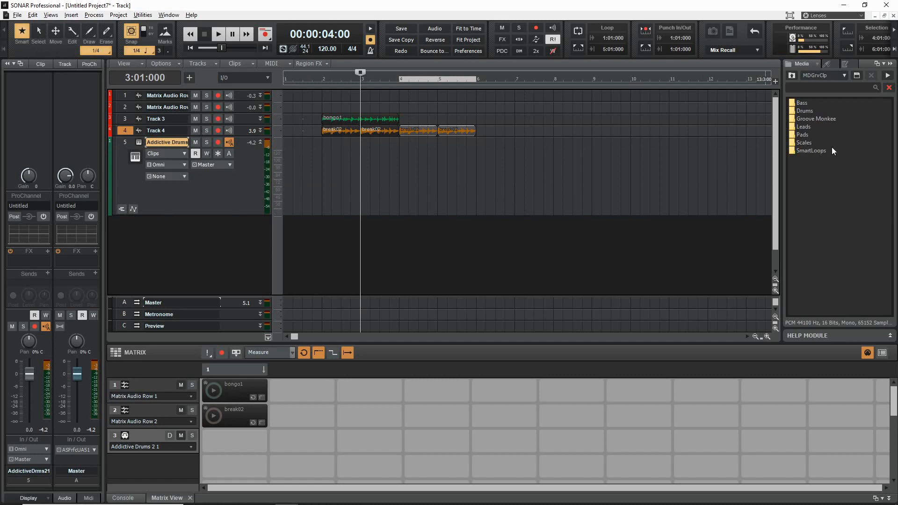
double_click(807, 113)
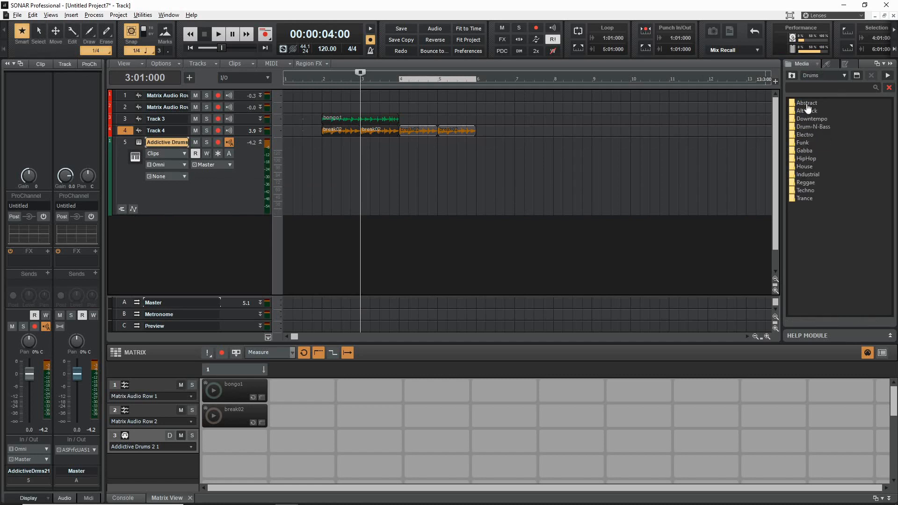
click(807, 104)
double_click(807, 110)
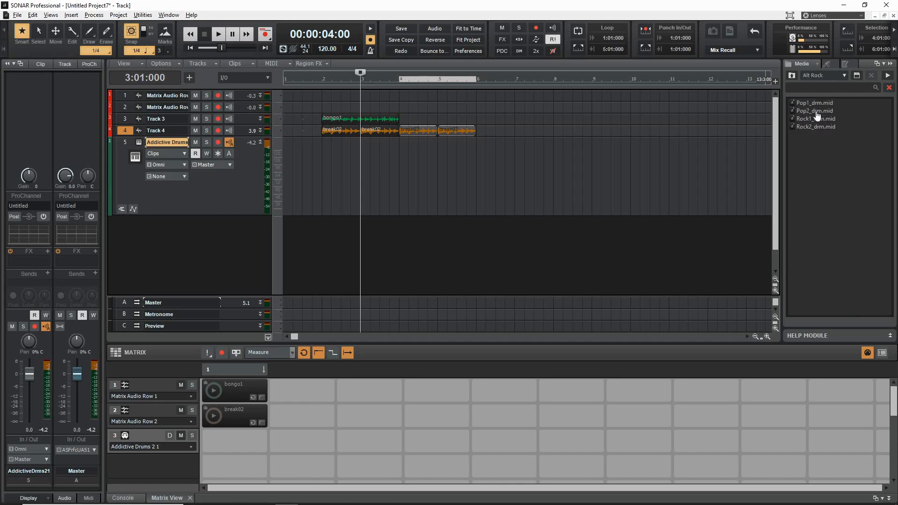
Step: Place Pop1_drm.mid in the first cell of the Addictive Drums row, and audition it together with the bongo1 cell
drag(815, 104, 261, 448)
click(213, 441)
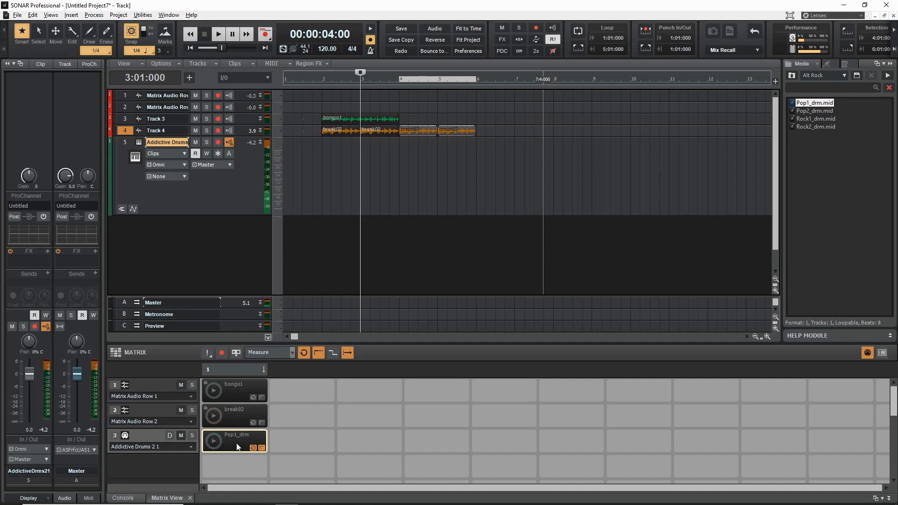
click(214, 389)
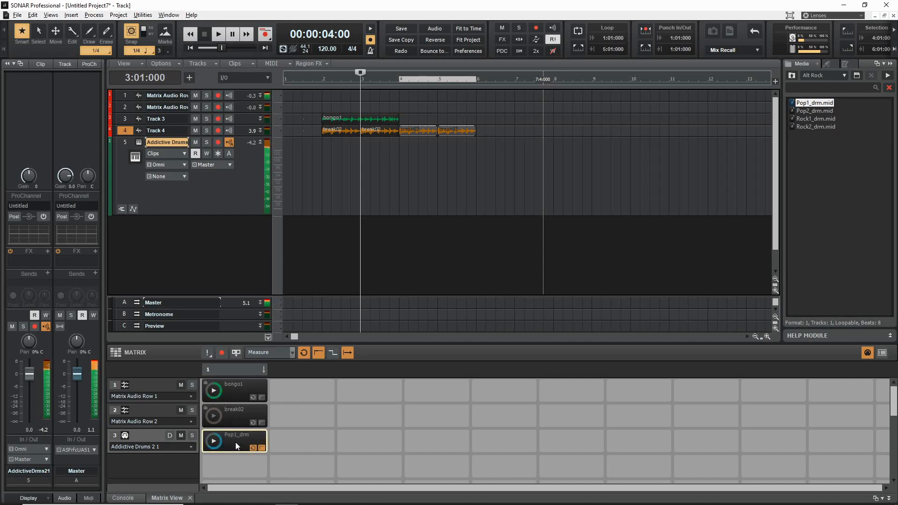
click(216, 441)
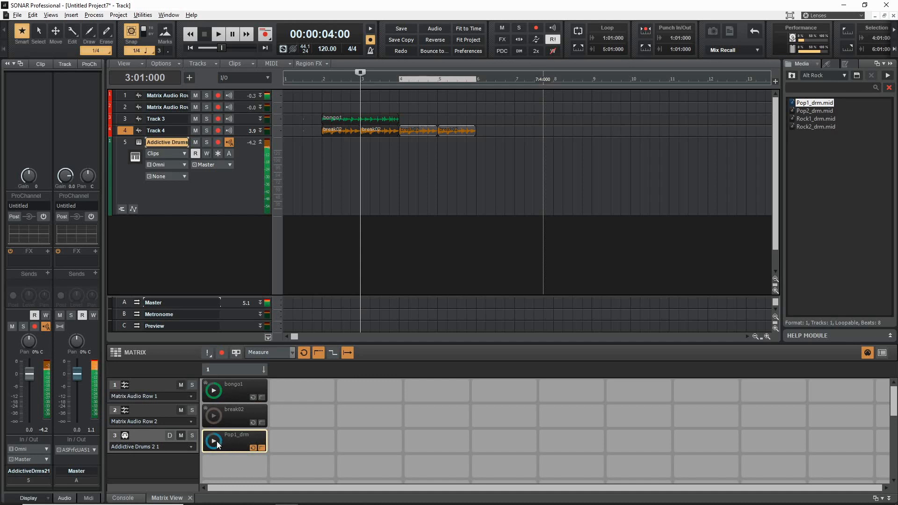
click(213, 391)
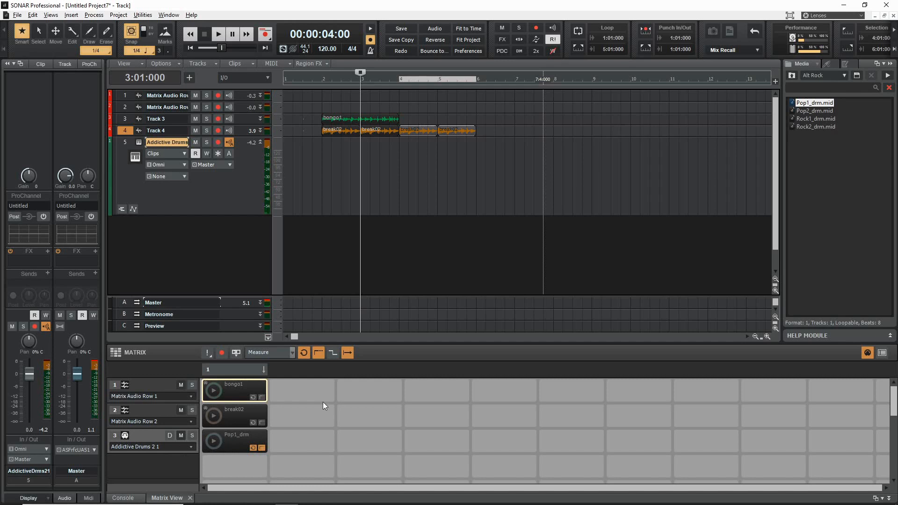
click(215, 441)
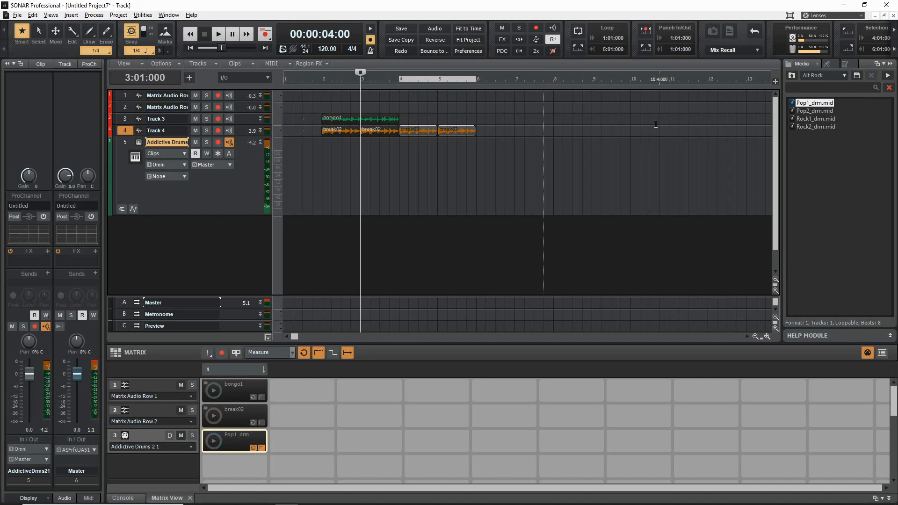
Step: Add Pop1_drm.mid to the Addictive Drums track at measure 2, and open the clip in an enlarged Piano Roll
drag(819, 103, 325, 174)
double_click(372, 178)
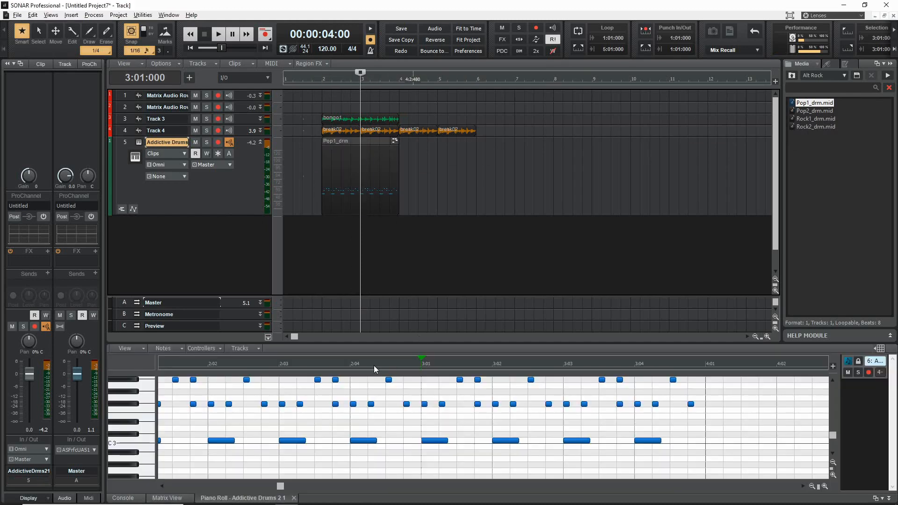
drag(374, 347, 387, 248)
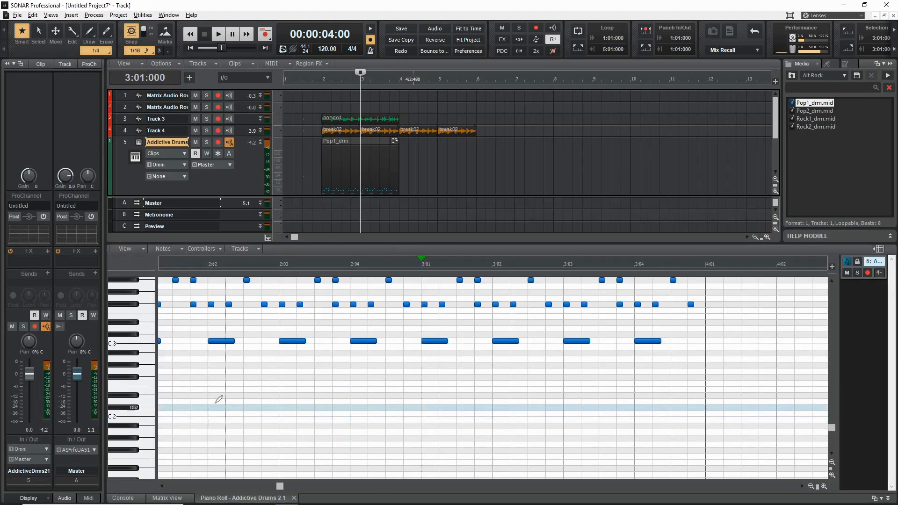
Step: Audition the drum keys in the Piano Roll, and move the F#3 notes up to C#4 and the A#3 notes down to D#3
click(148, 345)
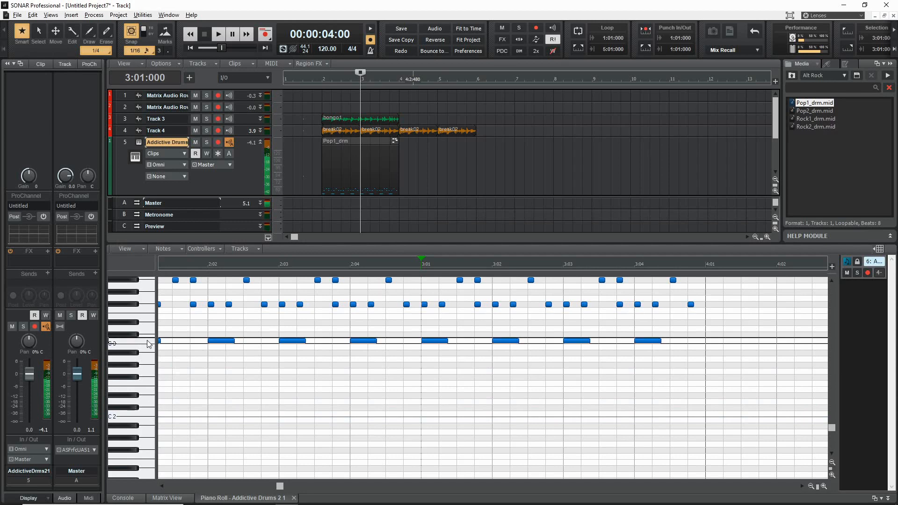
click(134, 307)
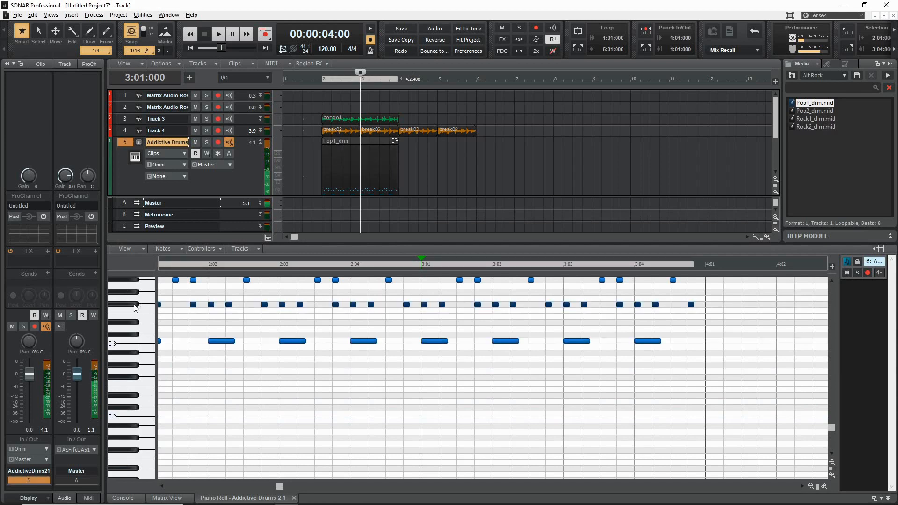
scroll(133, 308, up, 1)
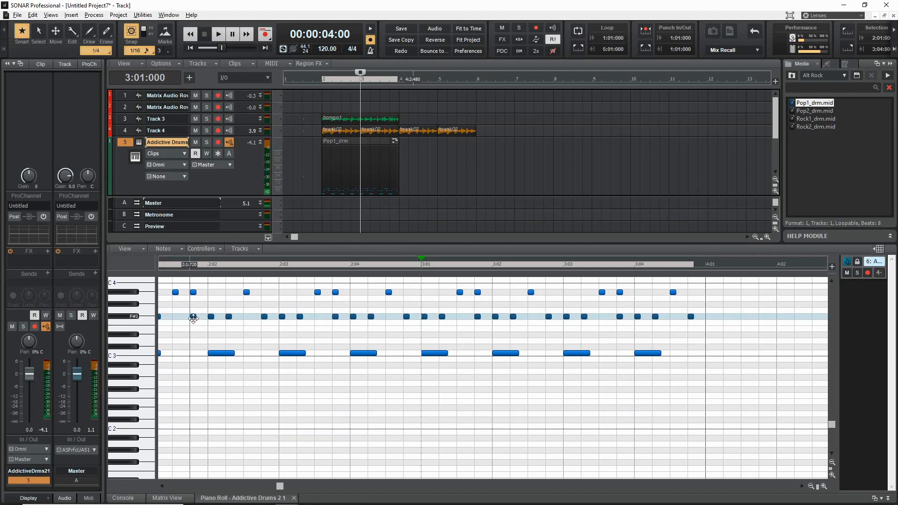
scroll(201, 353, up, 1)
scroll(201, 353, up, 1)
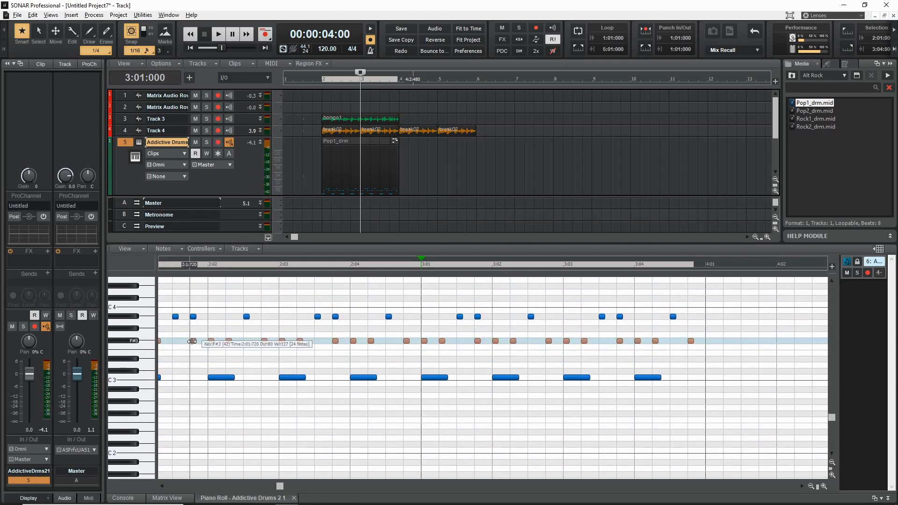
click(192, 341)
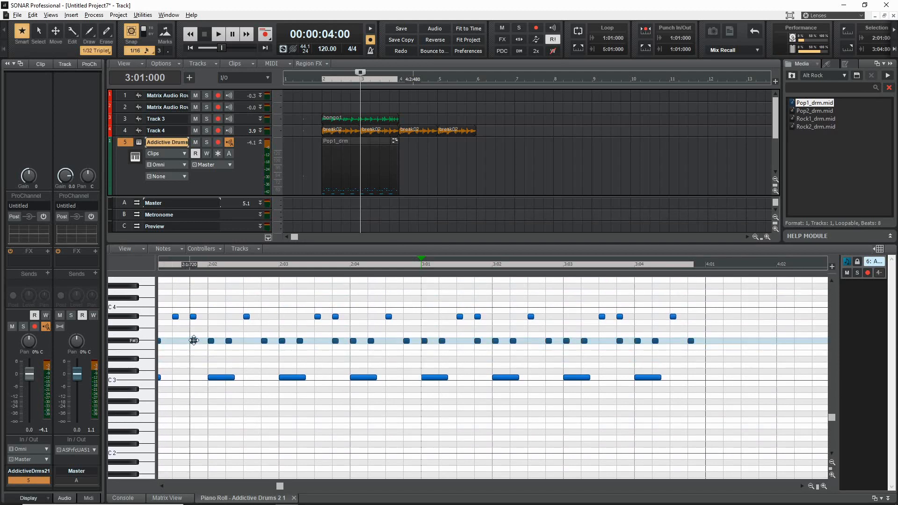
drag(194, 341, 194, 359)
click(134, 317)
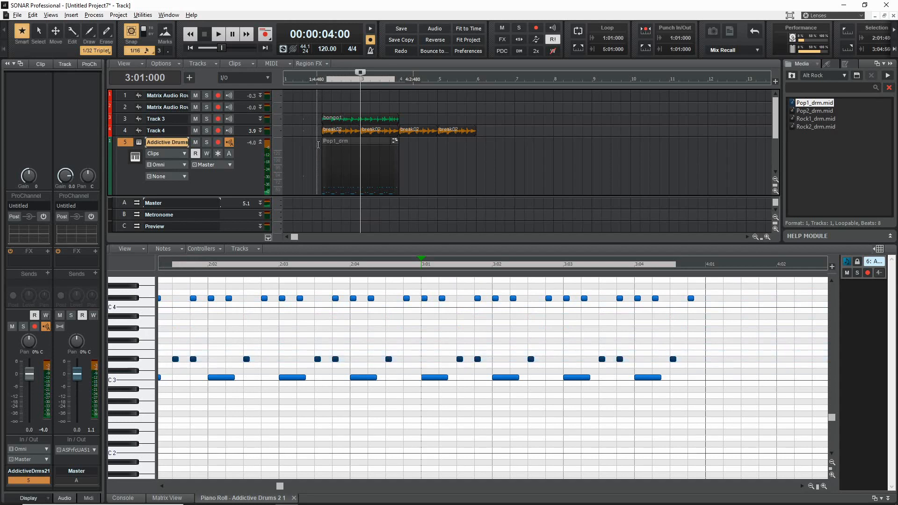
Step: Set the playback position to 2:01:000, solo the Addictive Drums track, and audition the edited clip
click(318, 144)
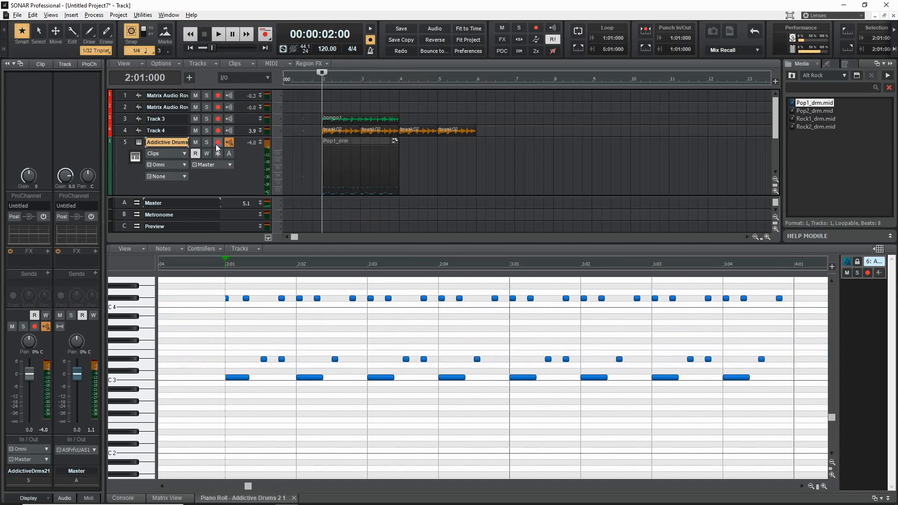
click(206, 141)
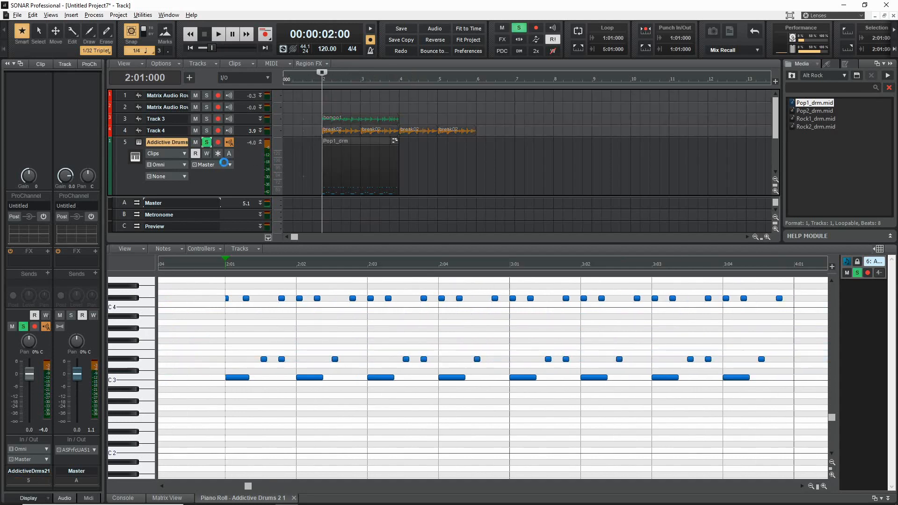
key(space)
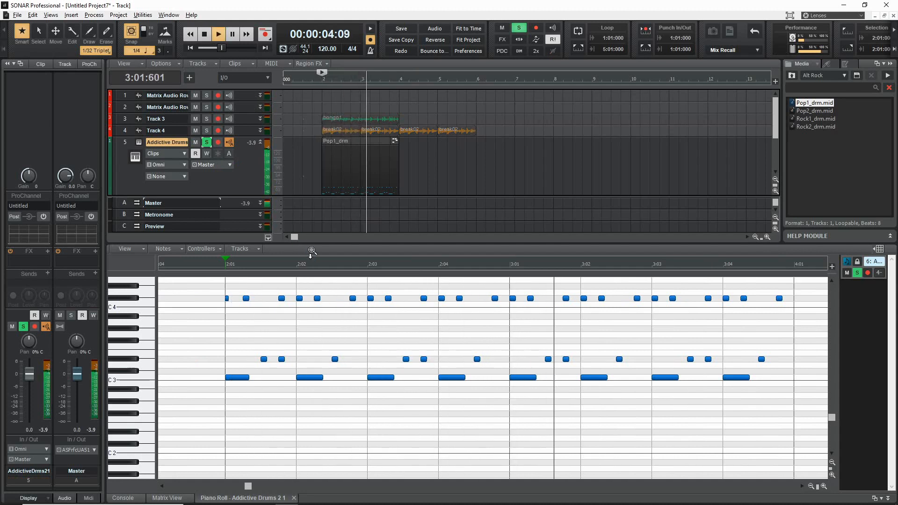
key(space)
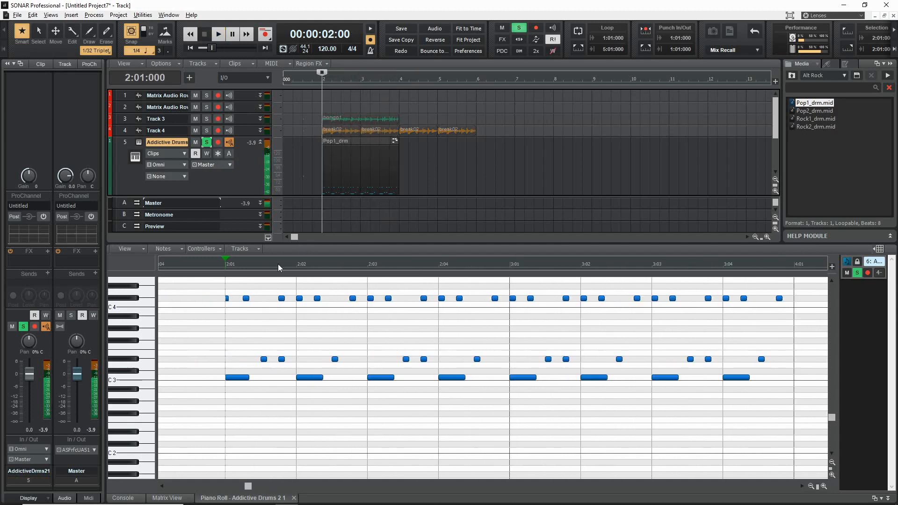
Step: Set the project tempo to 93 and audition the soloed drum clip
click(335, 49)
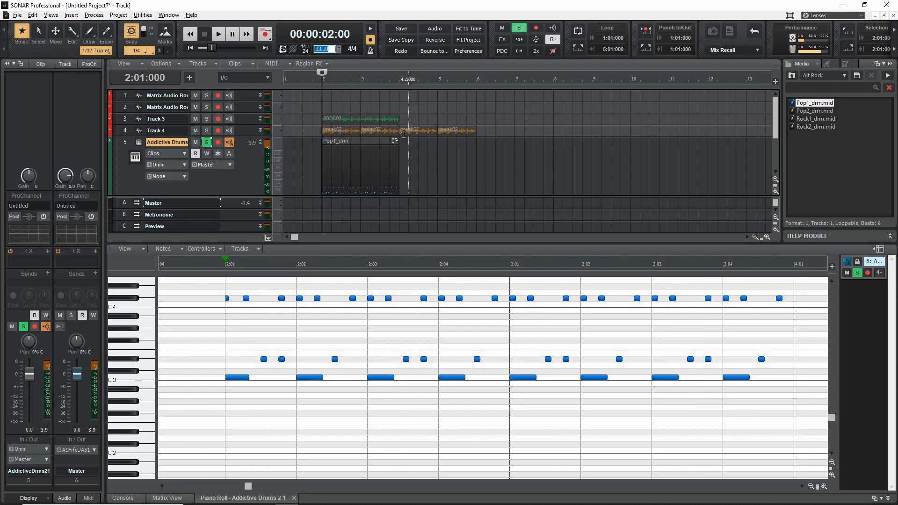
key(Return)
key(space)
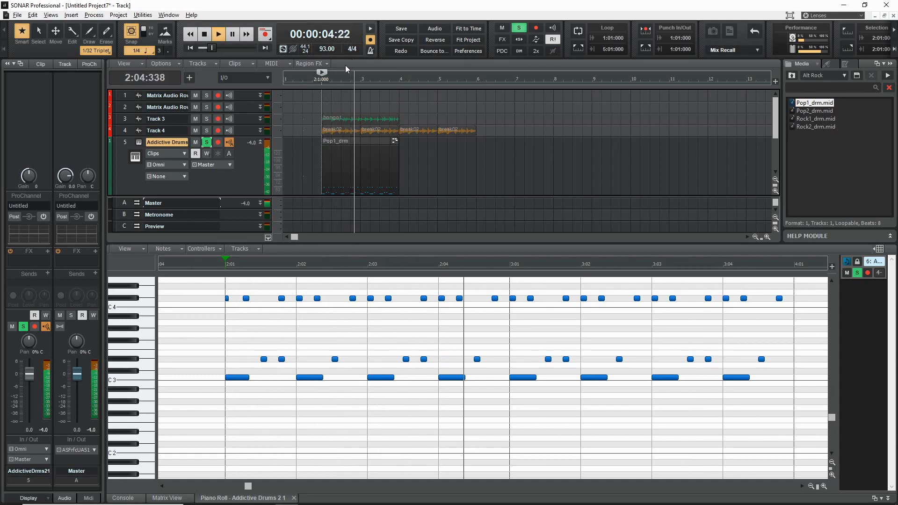
key(space)
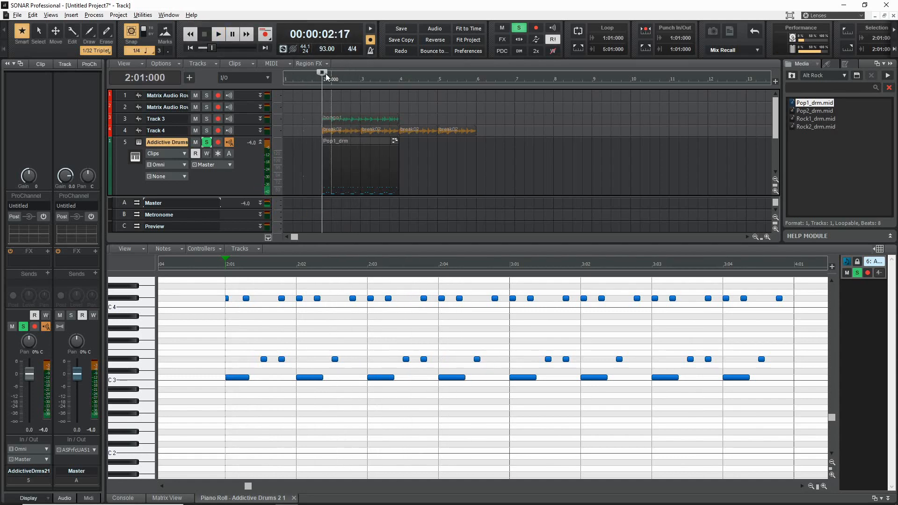
Step: Set the project tempo to 75 and play back the soloed drum clip
double_click(325, 49)
text(75)
key(Return)
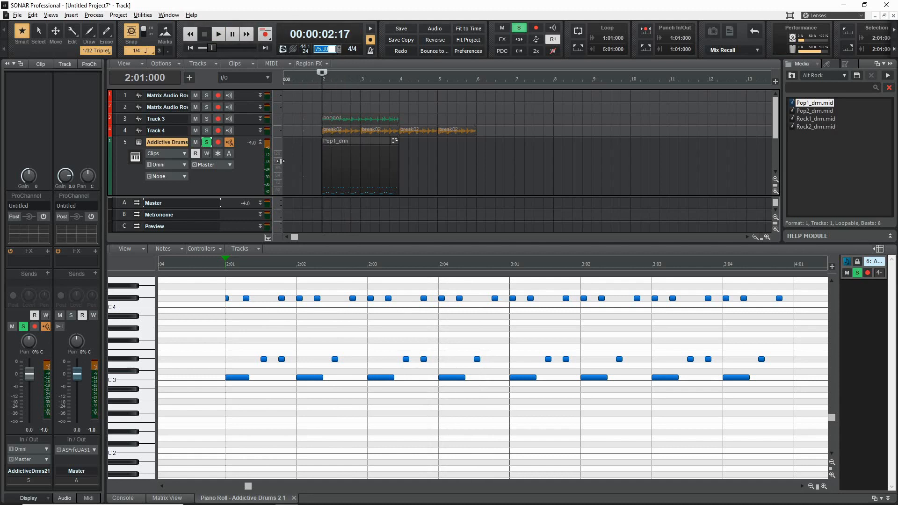
key(space)
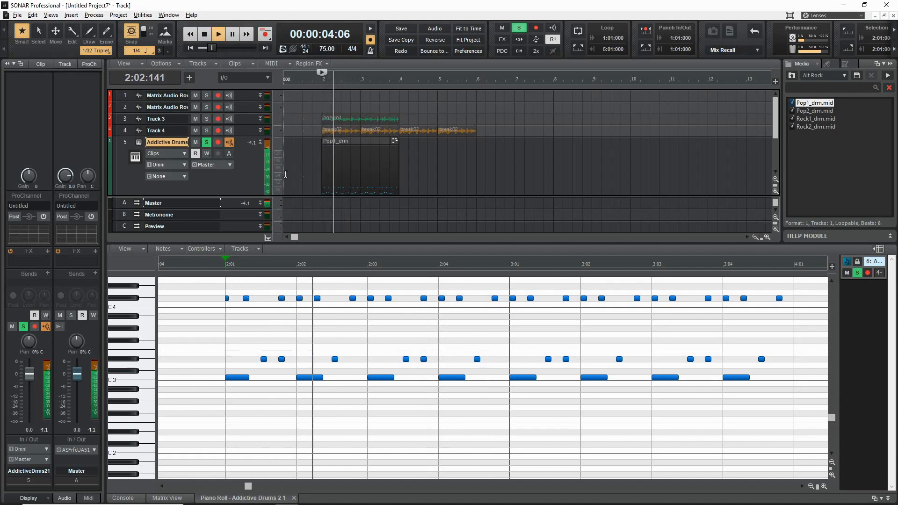
Step: Stop playback, return to the Matrix View, and audition the existing Pop1_drm cell in the Addictive Drums row
key(space)
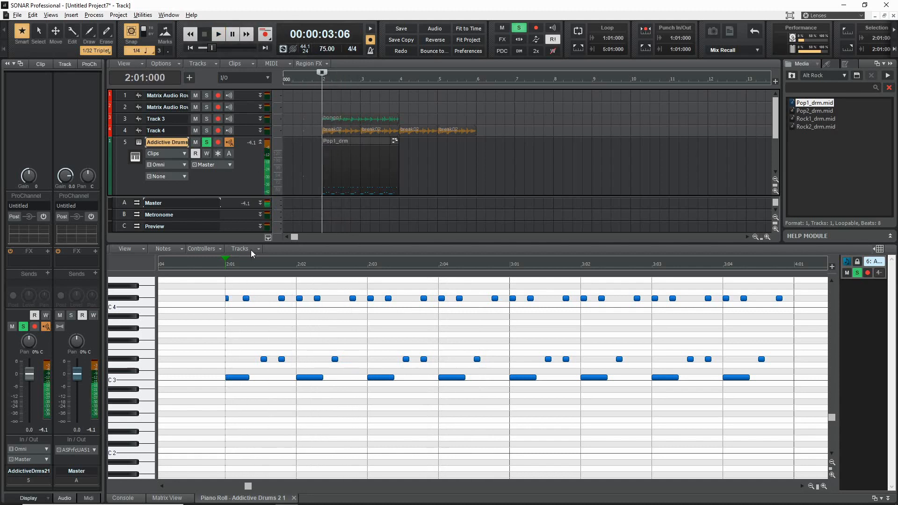
click(175, 498)
click(215, 340)
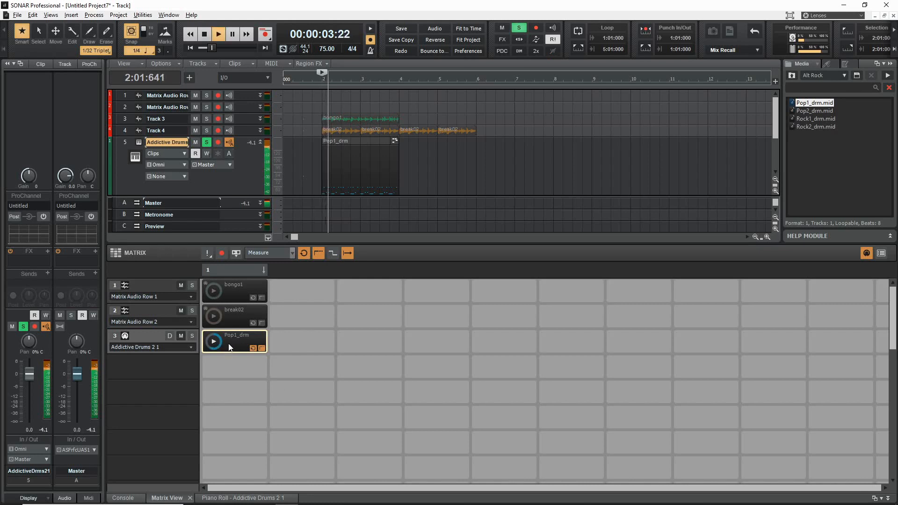
key(space)
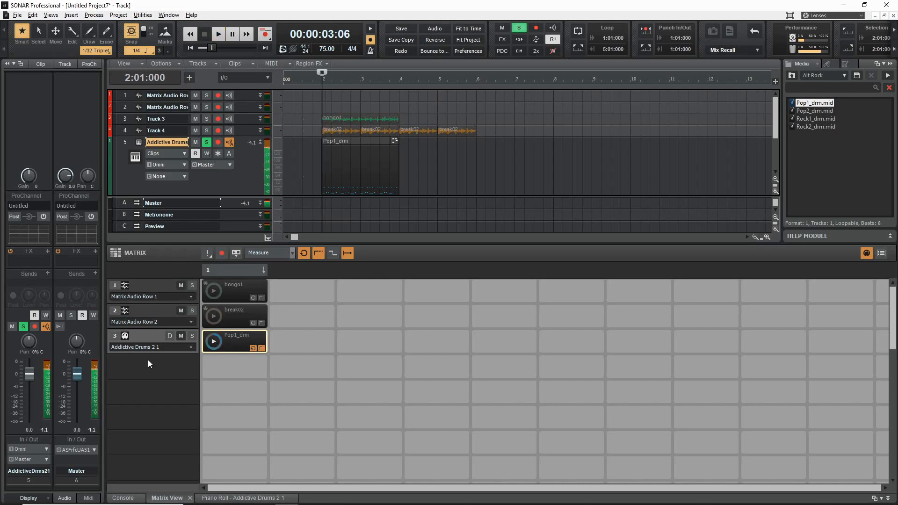
click(237, 341)
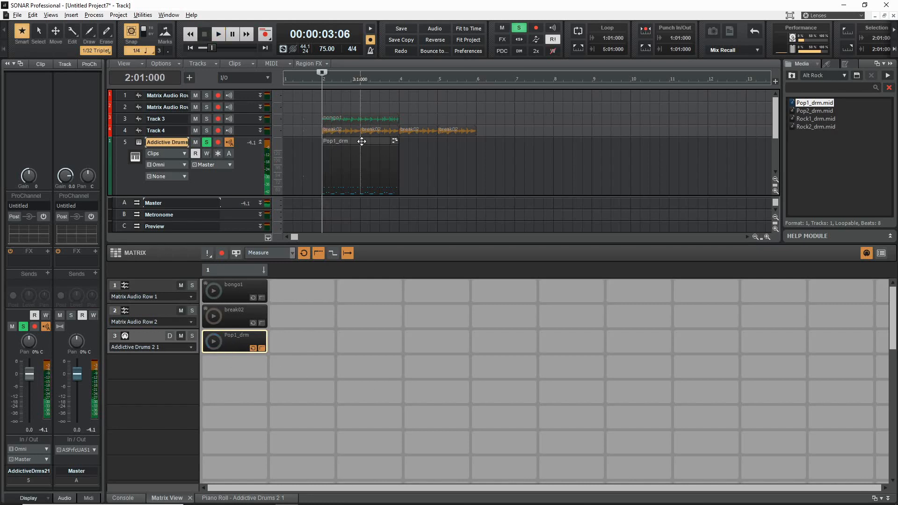
Step: Clear the Pop1_drm cell, refill it with the edited Pop1_drm clip from the Addictive Drums track, and audition it
right_click(228, 344)
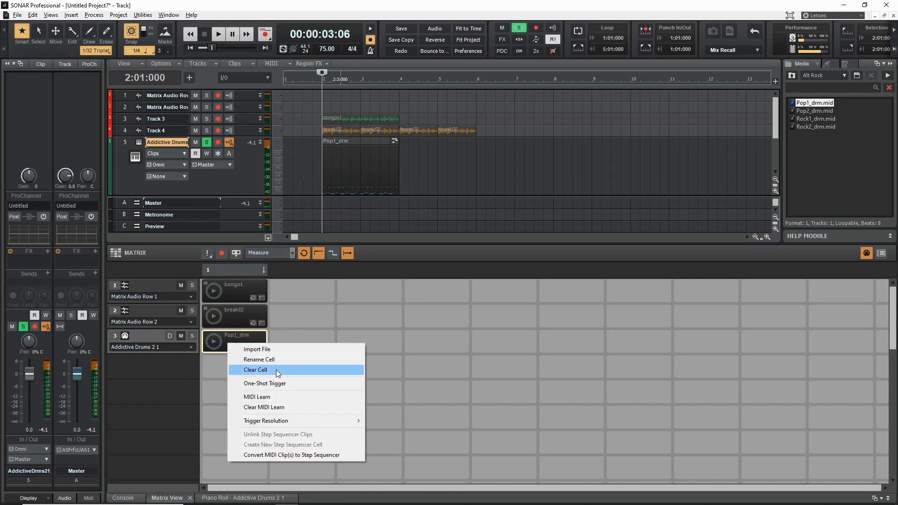
click(276, 369)
drag(321, 152, 237, 339)
click(214, 345)
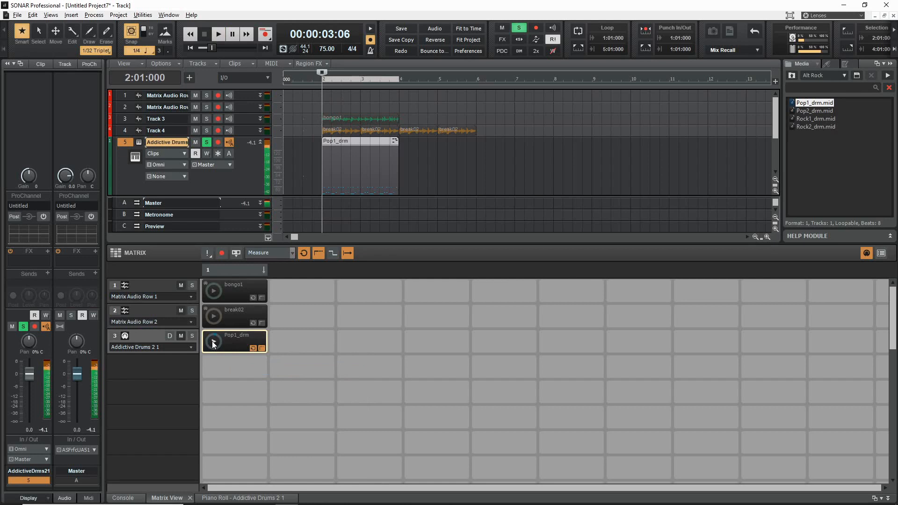
click(214, 343)
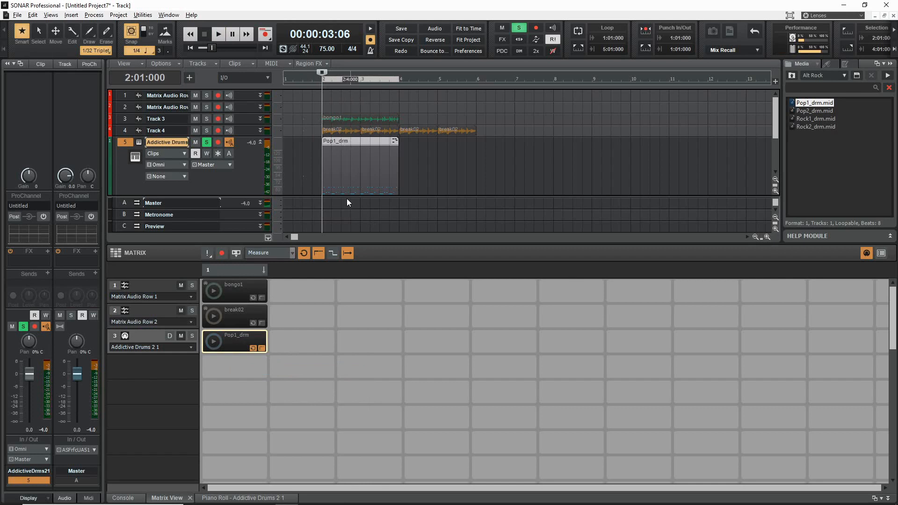
drag(315, 196, 321, 250)
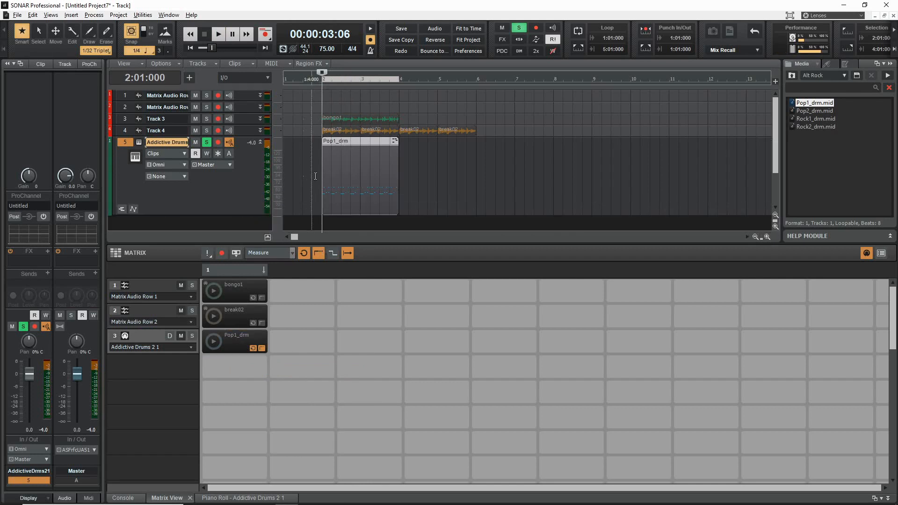
click(214, 341)
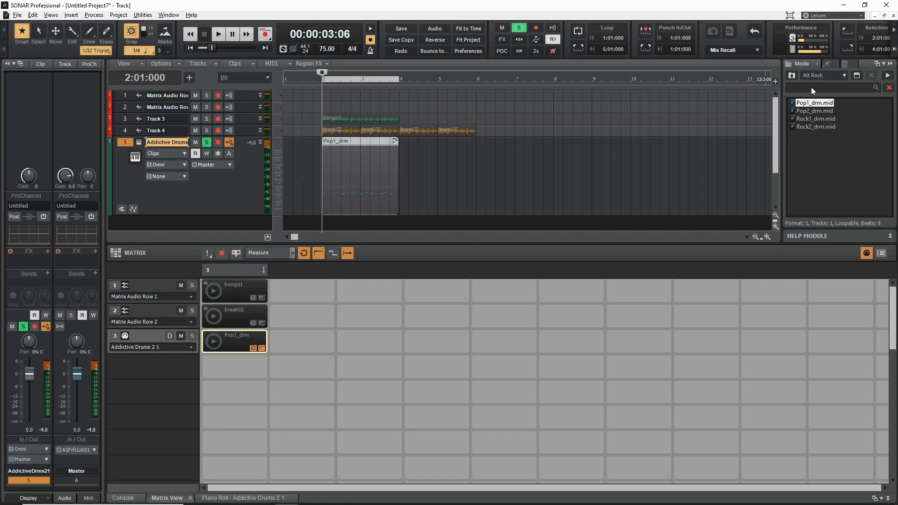
Step: Browse the media library to the Scales folder under the MIDI groove clips
click(792, 75)
click(792, 75)
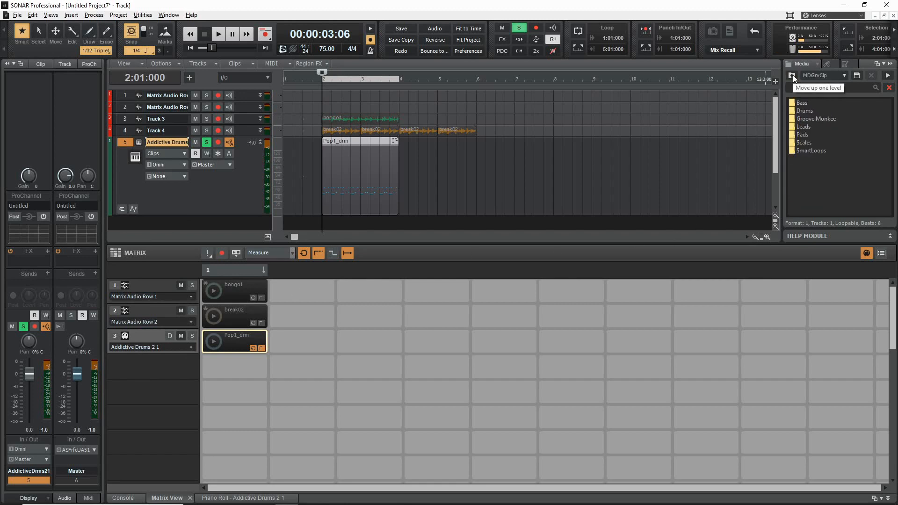
double_click(804, 142)
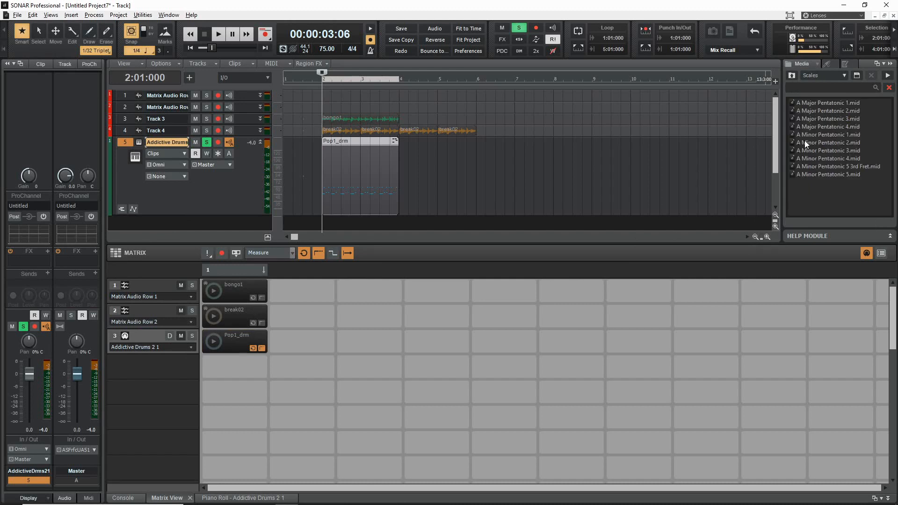
Step: Insert an instrument row below the Addictive Drums row using the Waves Element Stereo VST3 synth
right_click(166, 367)
mouse_move(238, 398)
mouse_move(305, 414)
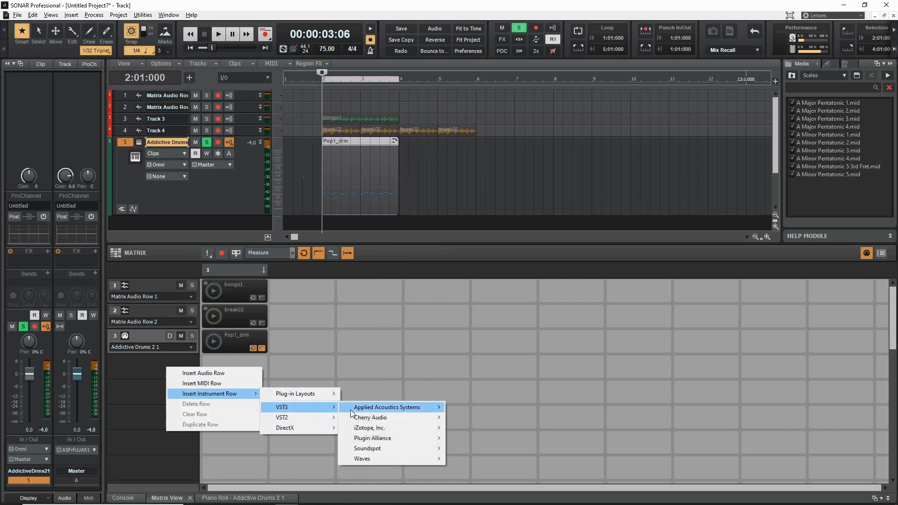
mouse_move(388, 447)
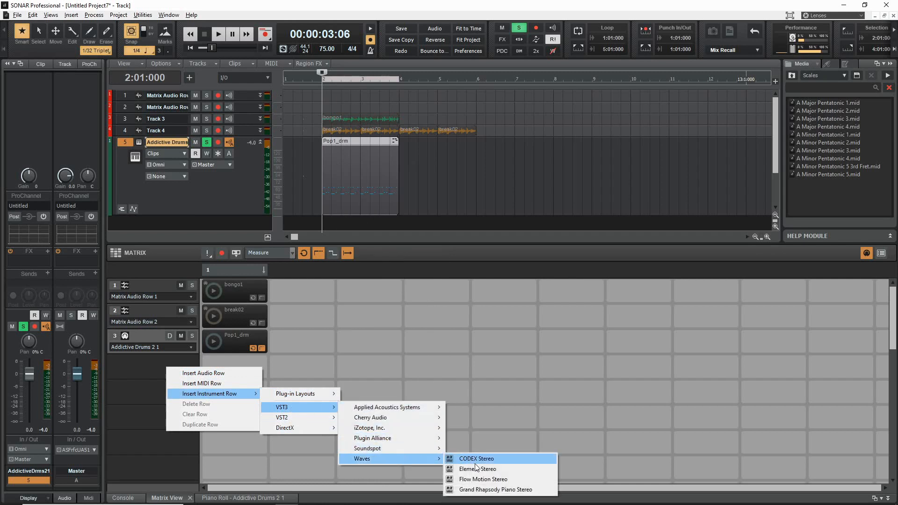
click(496, 469)
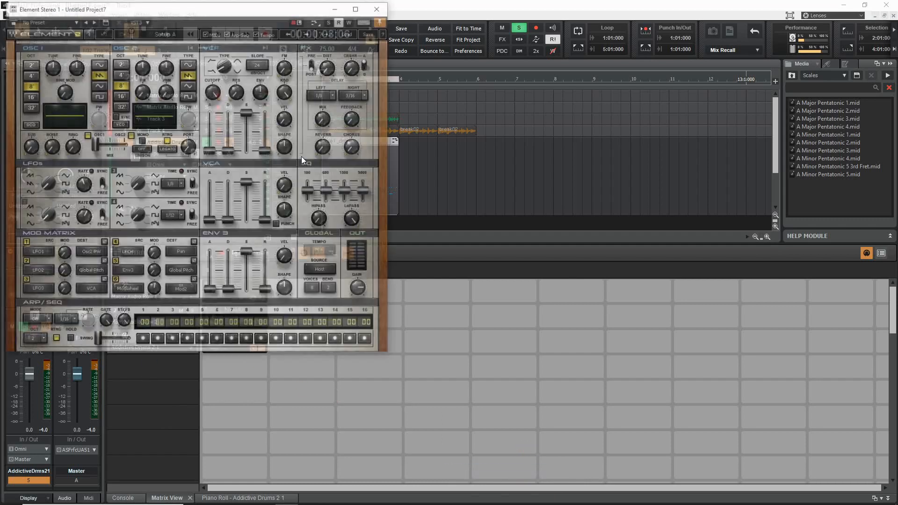
Step: Load the Invasion preset in Element Stereo and close the synth's window
click(76, 21)
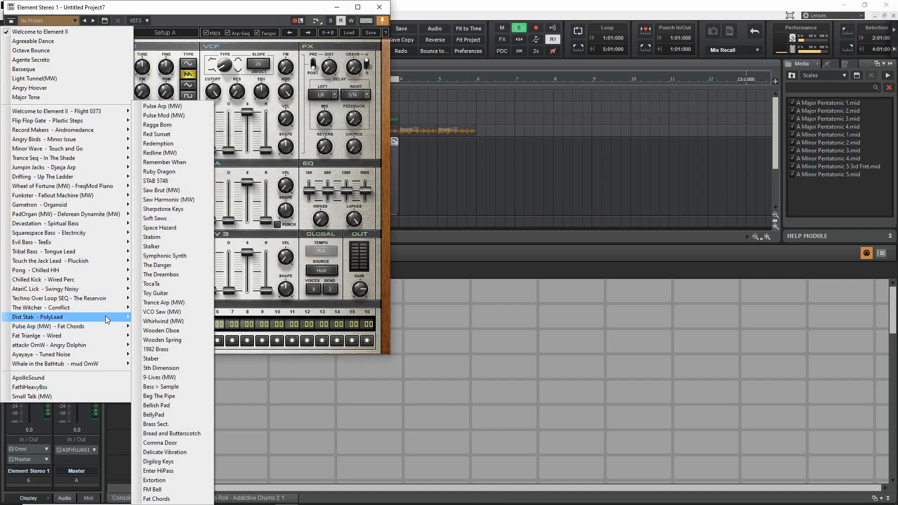
mouse_move(110, 318)
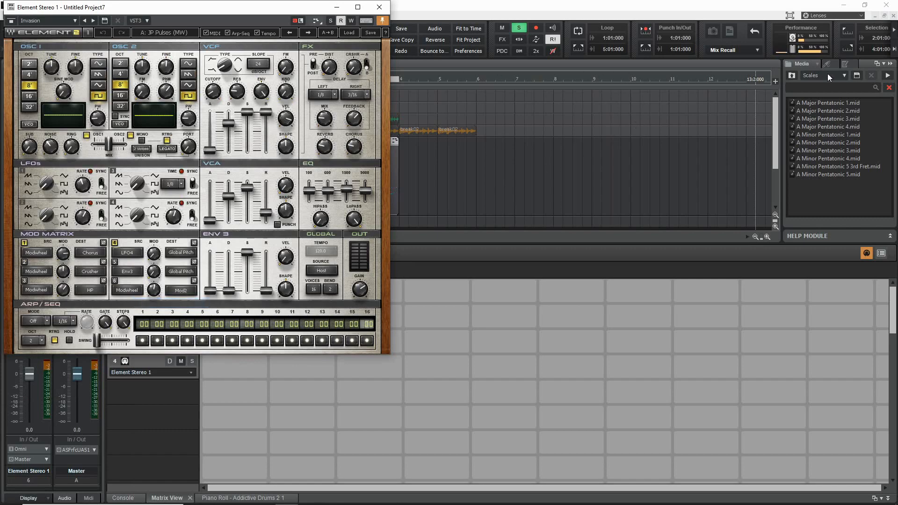
click(358, 7)
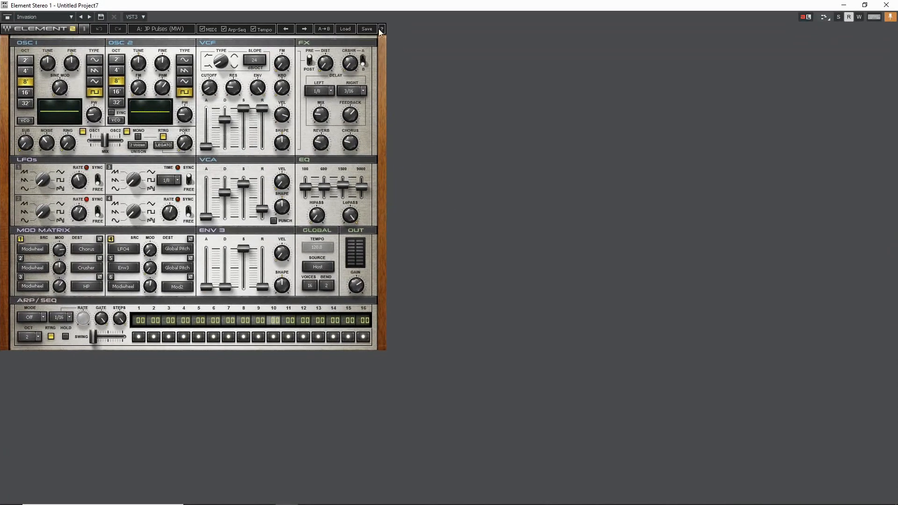
double_click(377, 5)
click(376, 5)
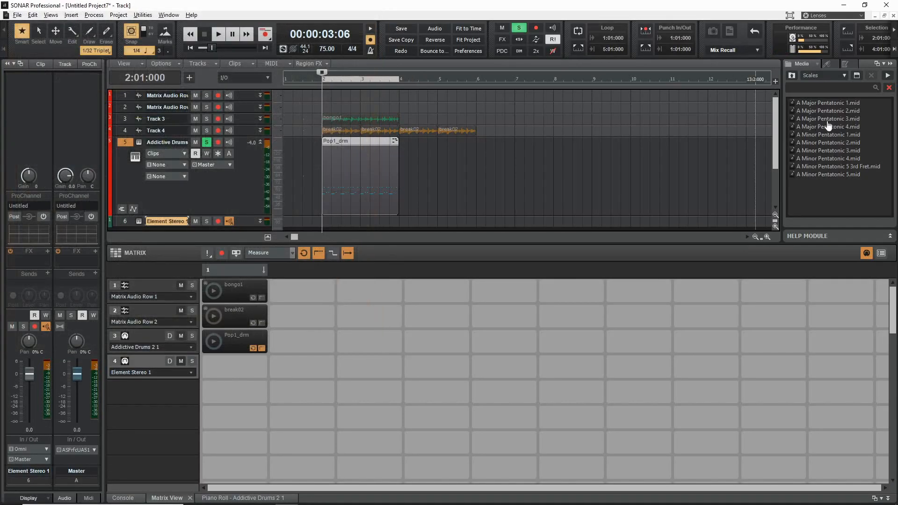
Step: Place A Minor Pentatonic 3.mid in the Element Stereo row's first cell, and copy it to the synth's track at measure 2
drag(827, 111, 218, 367)
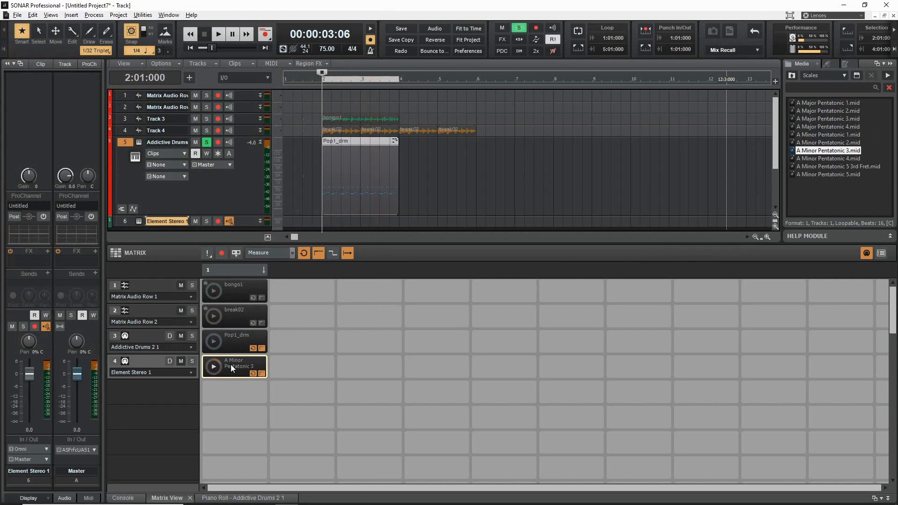
drag(231, 364, 323, 216)
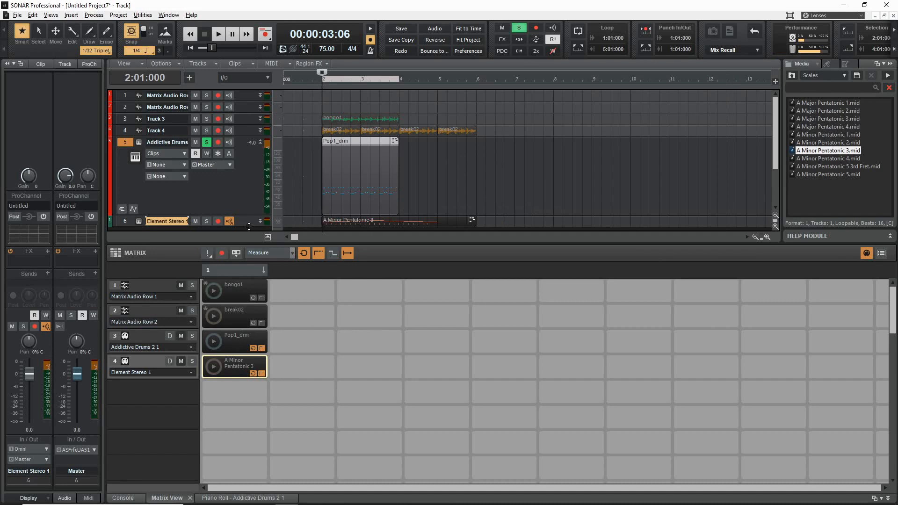
scroll(238, 196, down, 2)
drag(249, 160, 250, 193)
Step: Clear the solos on the Element Stereo and Addictive Drums tracks, and trigger the A Minor Pentatonic 3 cell
click(206, 155)
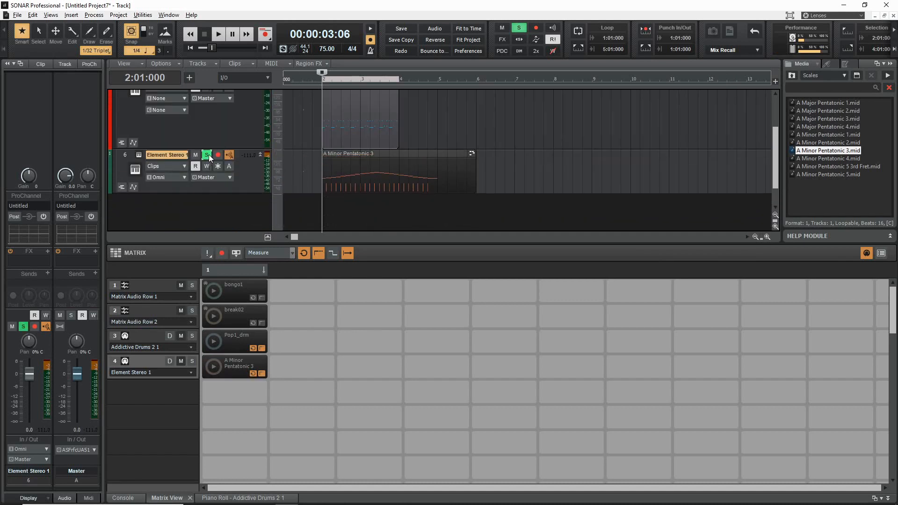
scroll(231, 158, up, 2)
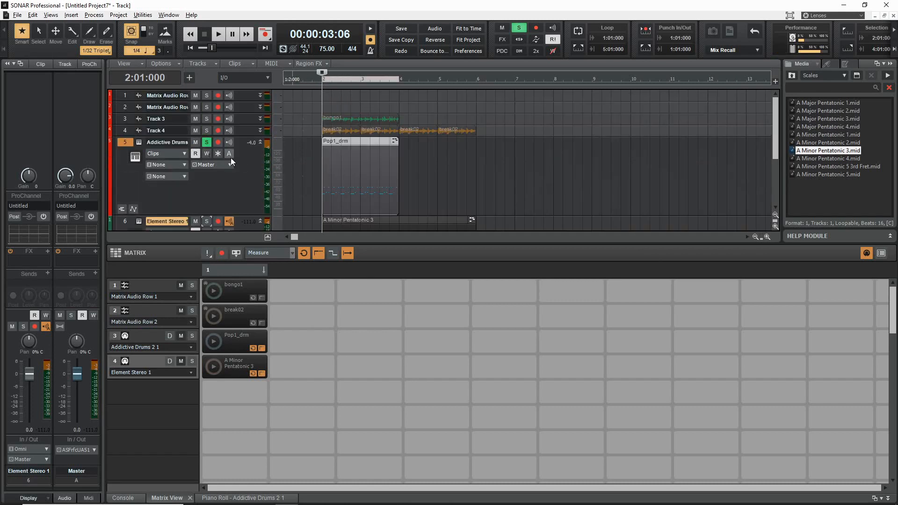
click(206, 142)
click(213, 367)
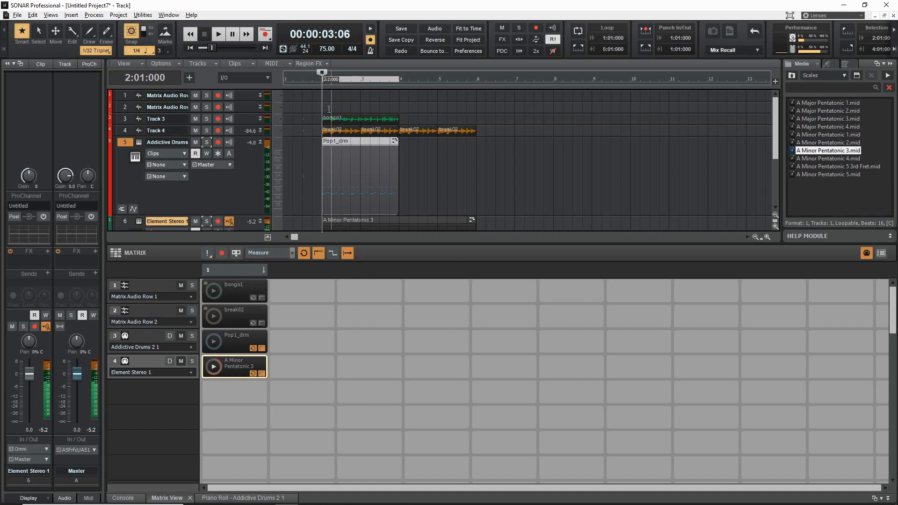
Step: Set the project tempo to 127
click(335, 49)
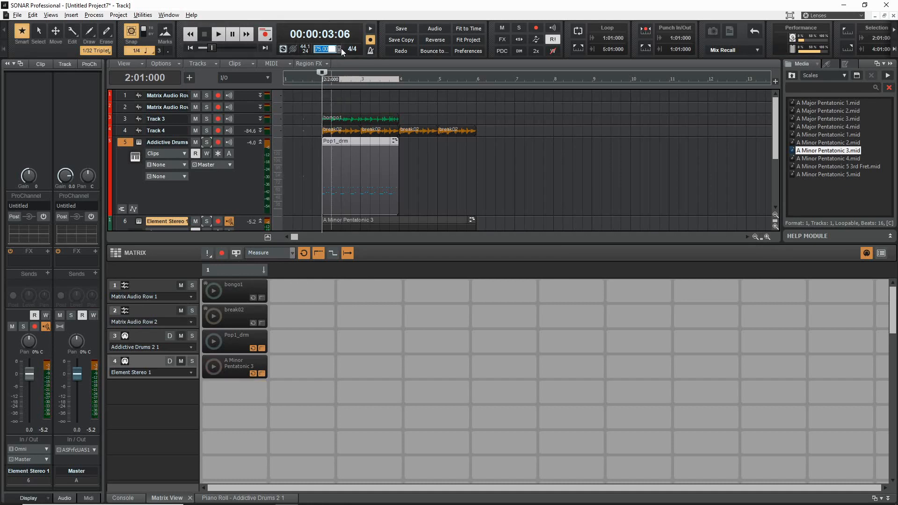
text(105)
key(Return)
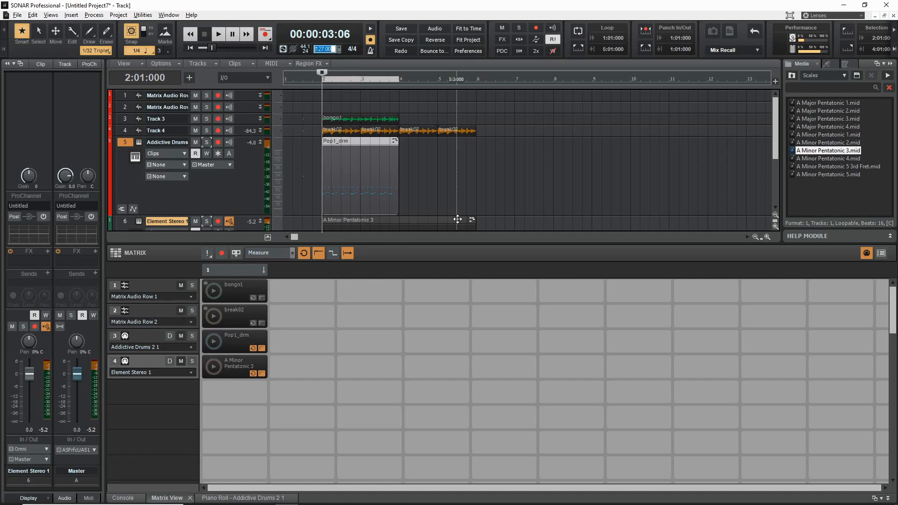
key(Return)
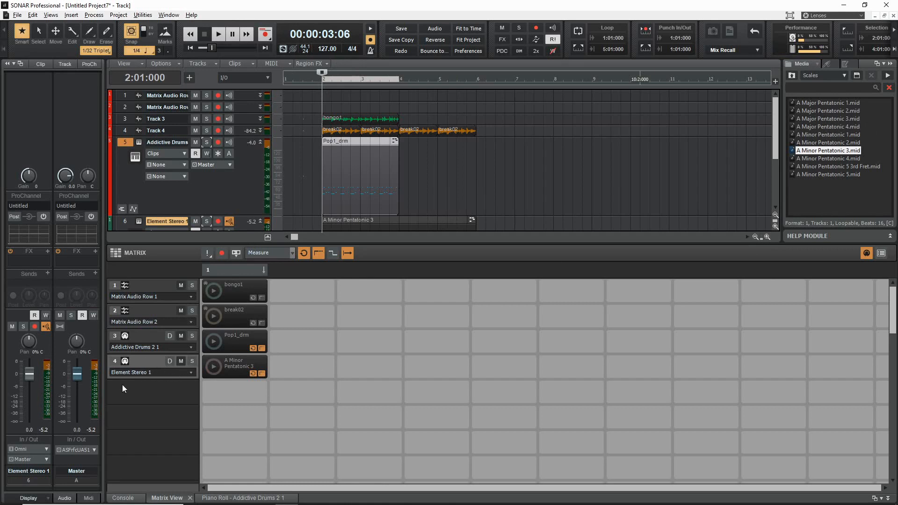
Step: Audition the A Minor Pentatonic 3 cell at the current tempo, alone and together with the bongo1 cell
right_click(150, 389)
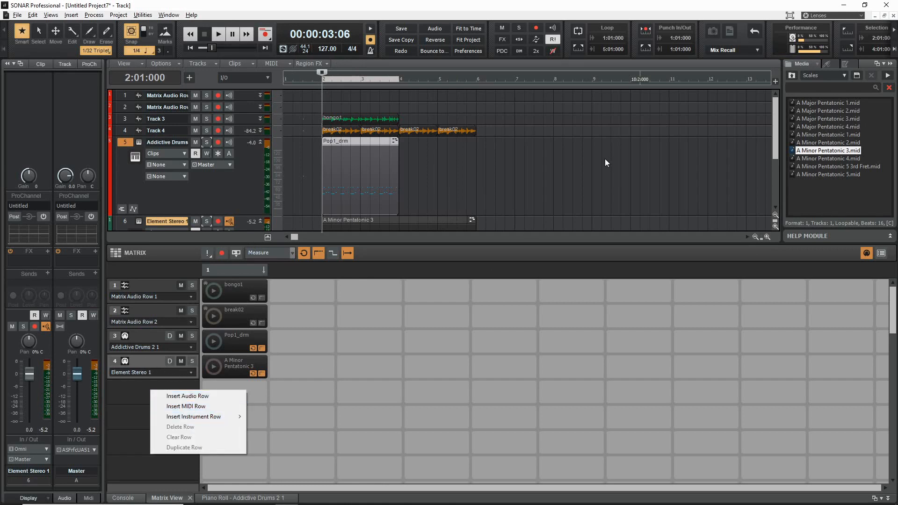
click(603, 159)
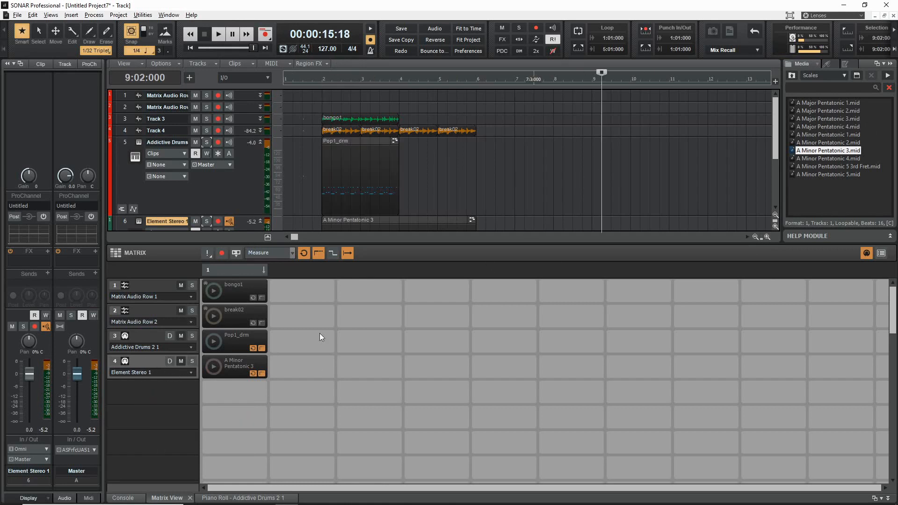
click(215, 367)
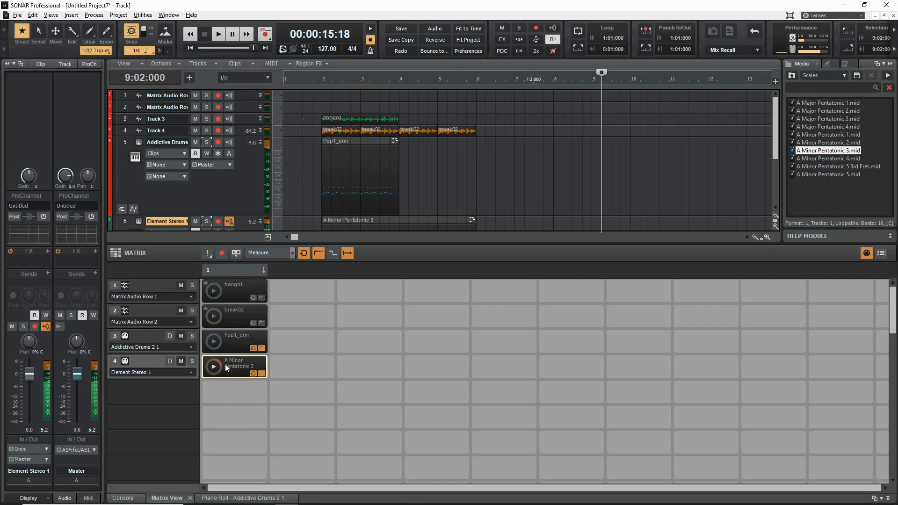
right_click(242, 372)
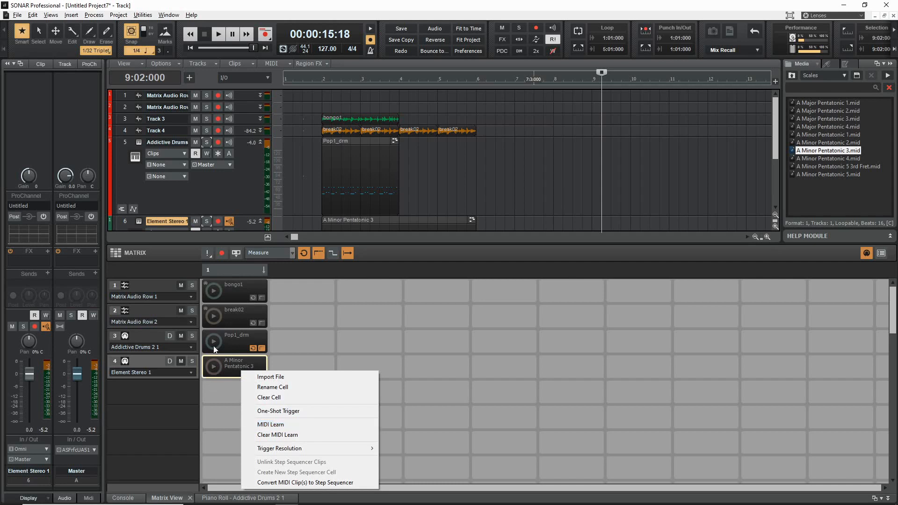
click(215, 293)
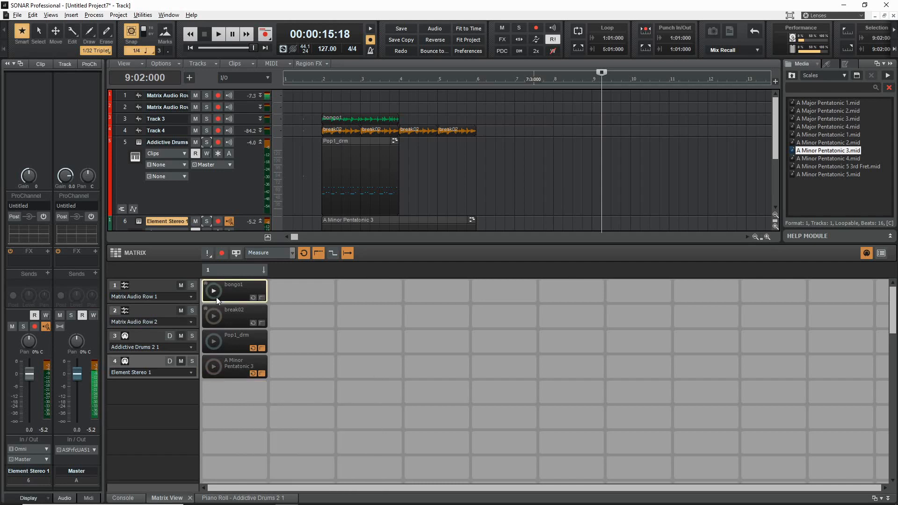
click(213, 370)
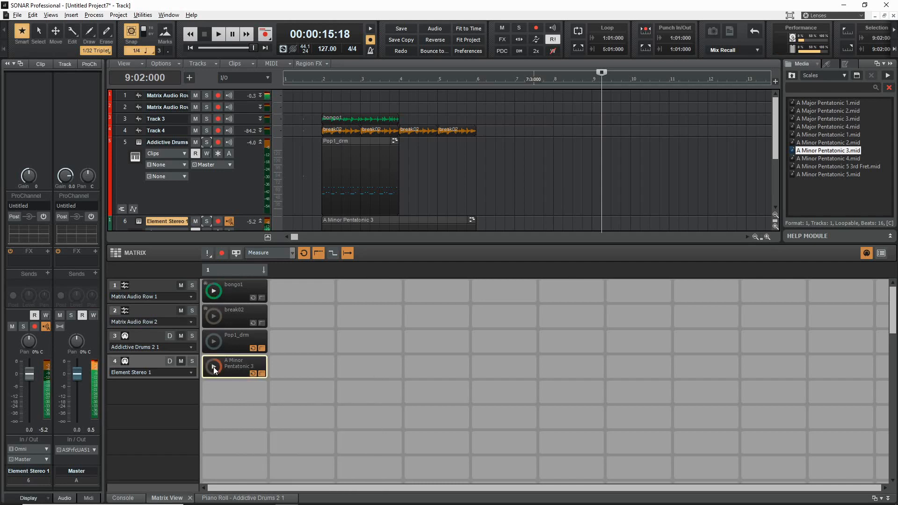
click(214, 290)
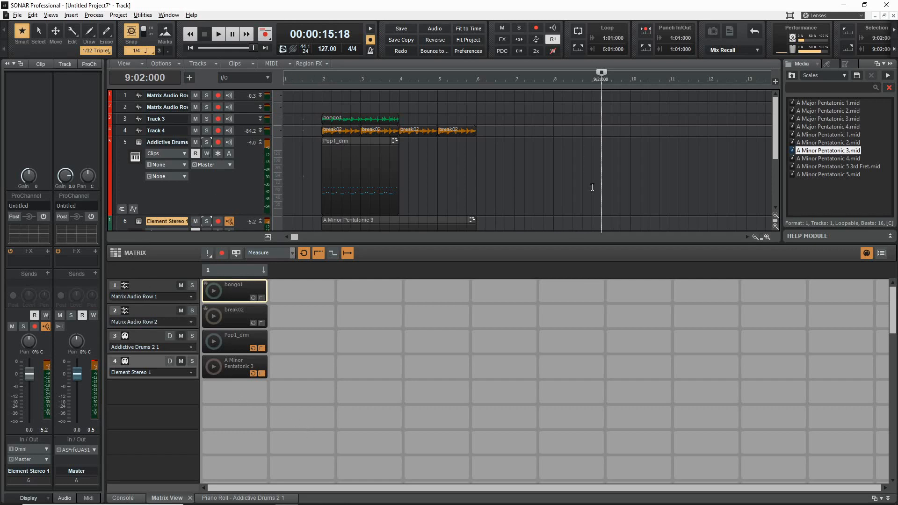
Step: Browse the media files out of the Scales folder to the videos folder, and open its Audio Miscellany folder
click(793, 75)
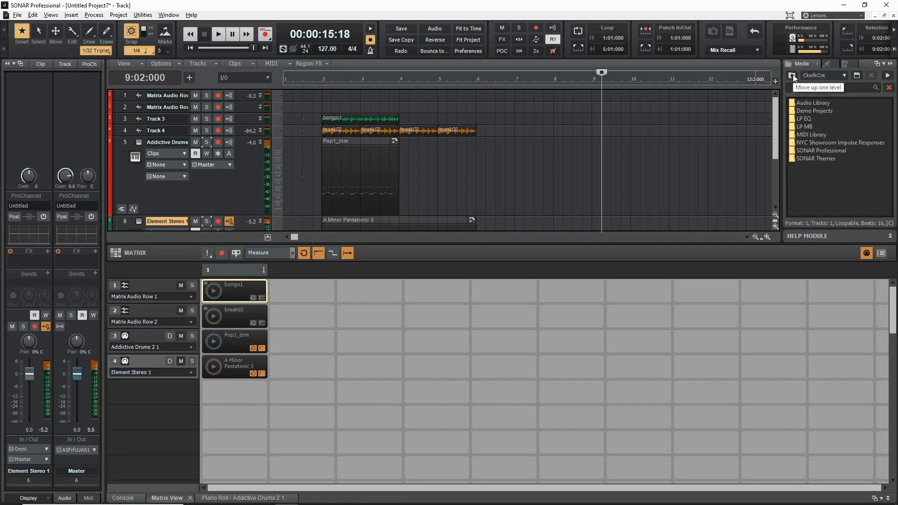
click(793, 75)
click(793, 76)
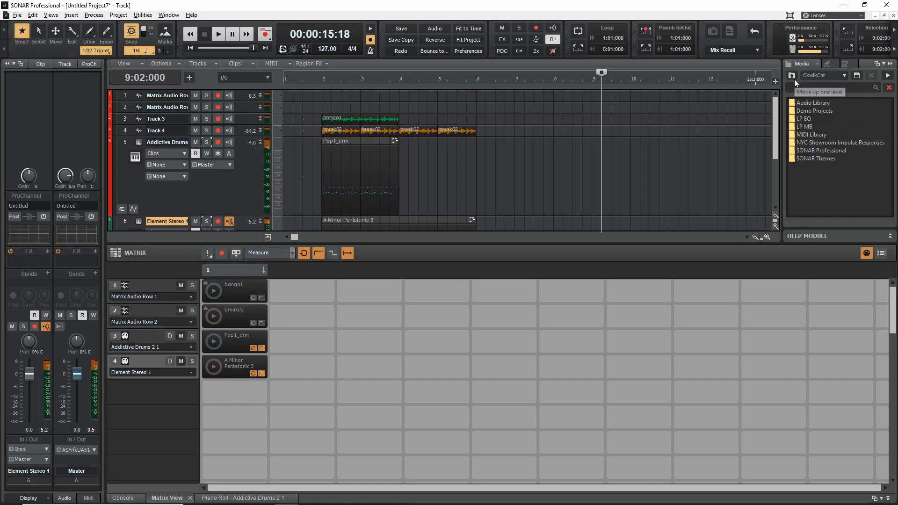
click(790, 75)
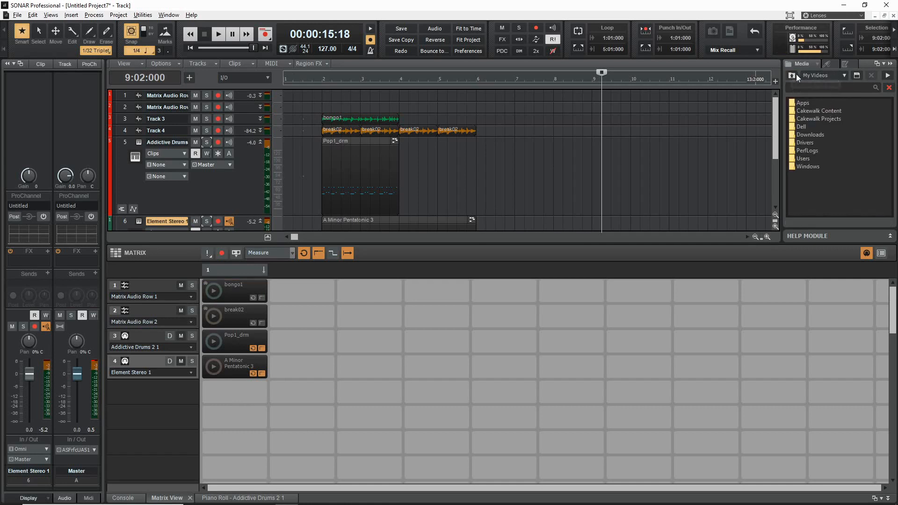
click(790, 74)
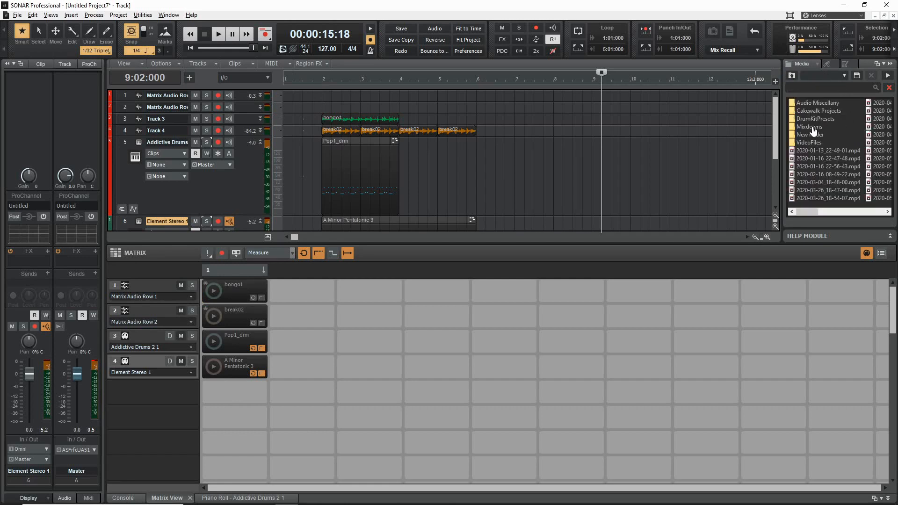
double_click(819, 102)
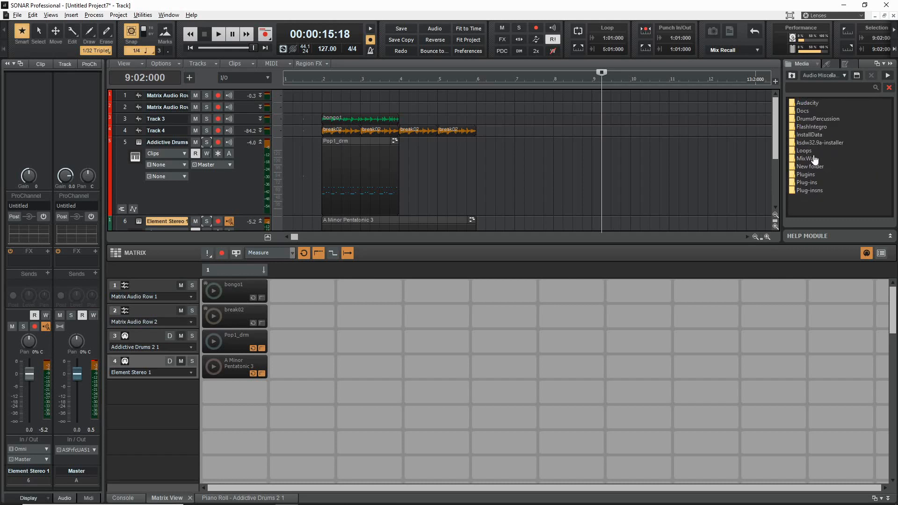
double_click(813, 158)
click(792, 75)
double_click(813, 175)
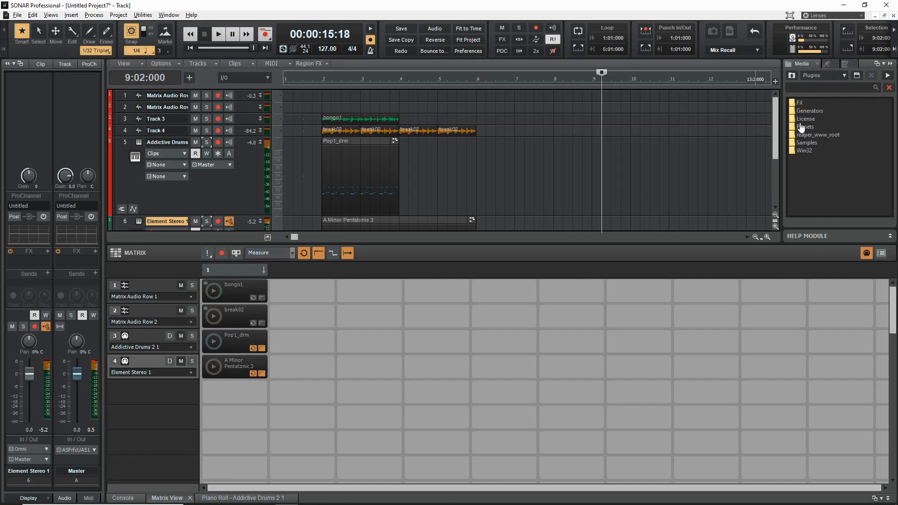
click(792, 75)
double_click(813, 166)
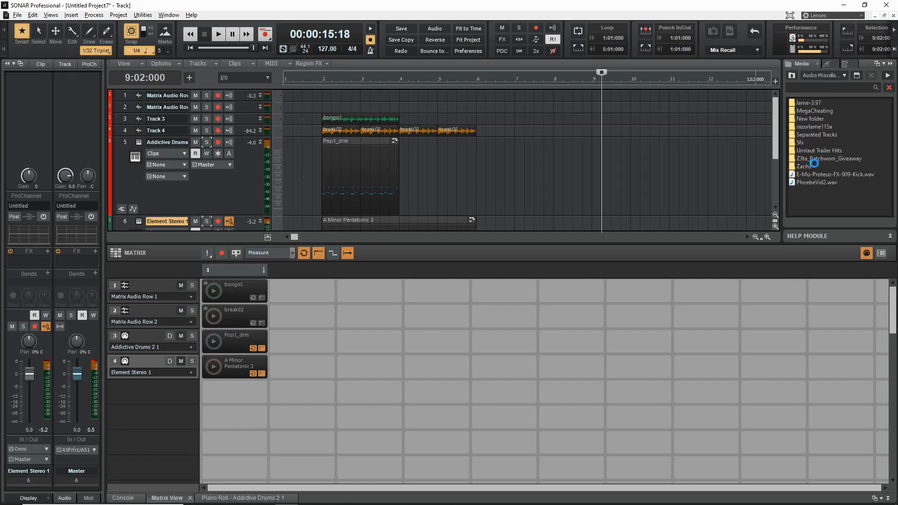
click(792, 75)
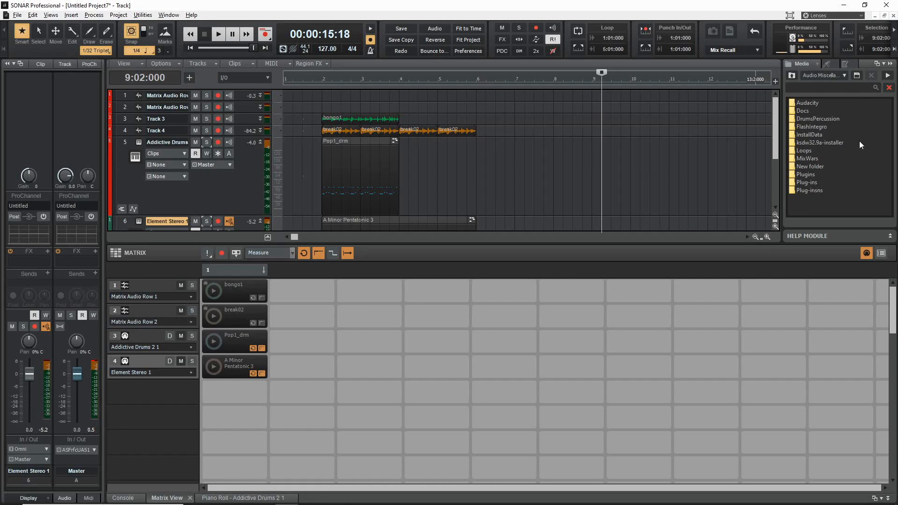
Step: Find Shia-Do It.wav in New folder > Sfx > Drops, and place it in the first cell of a new fifth Matrix row
double_click(819, 167)
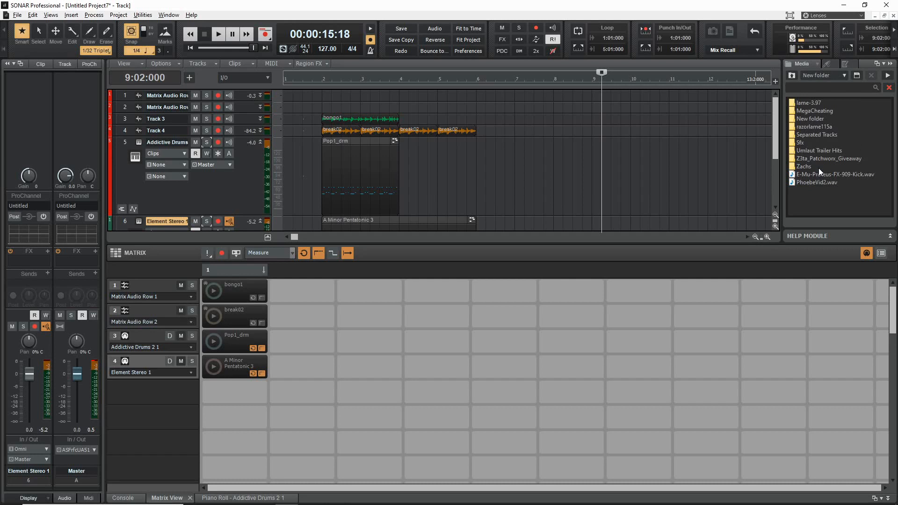
double_click(797, 142)
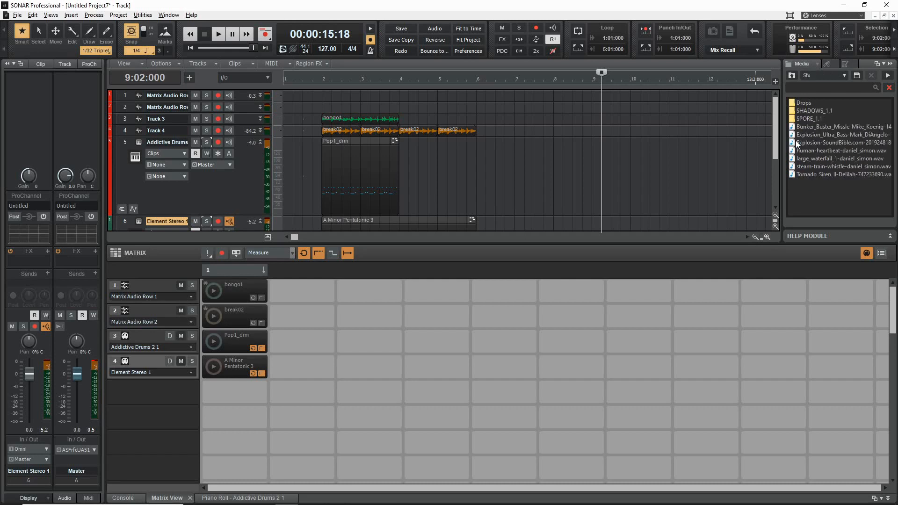
double_click(803, 102)
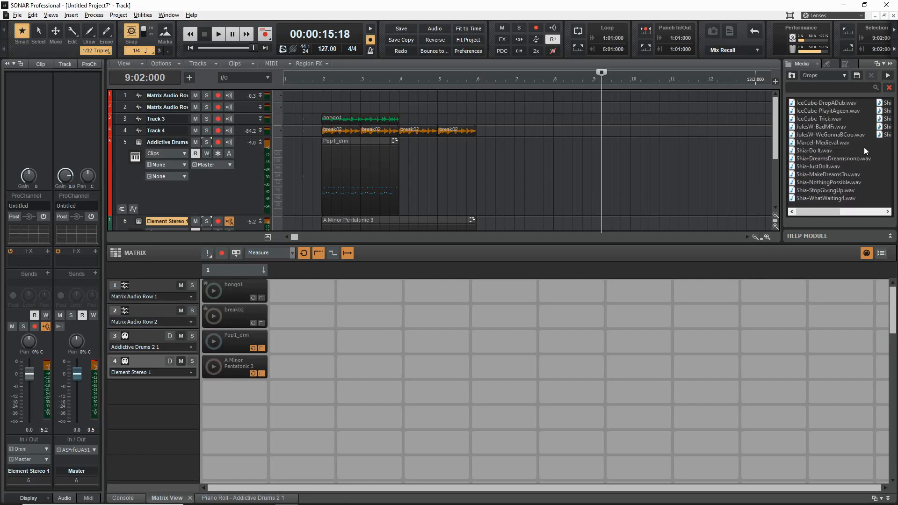
drag(826, 150, 224, 392)
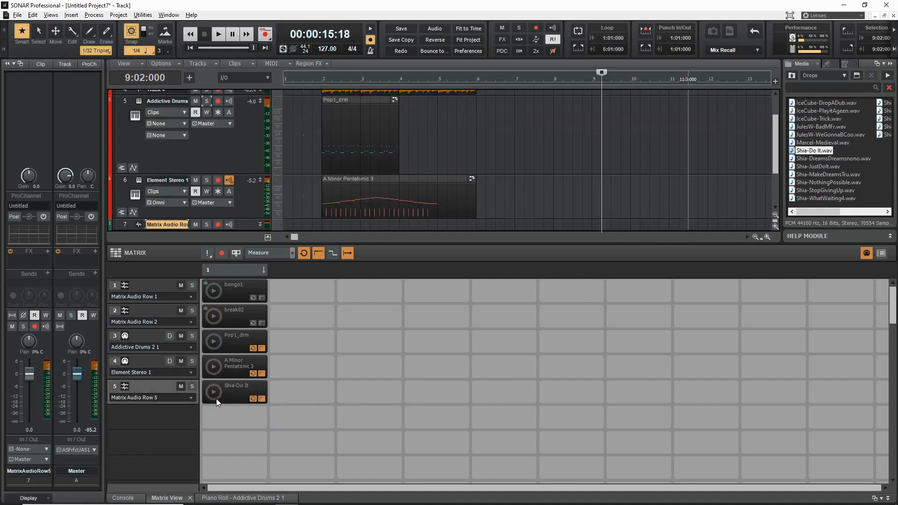
Step: Audition the Shia-Do It cell and examine the commands available for it
click(213, 395)
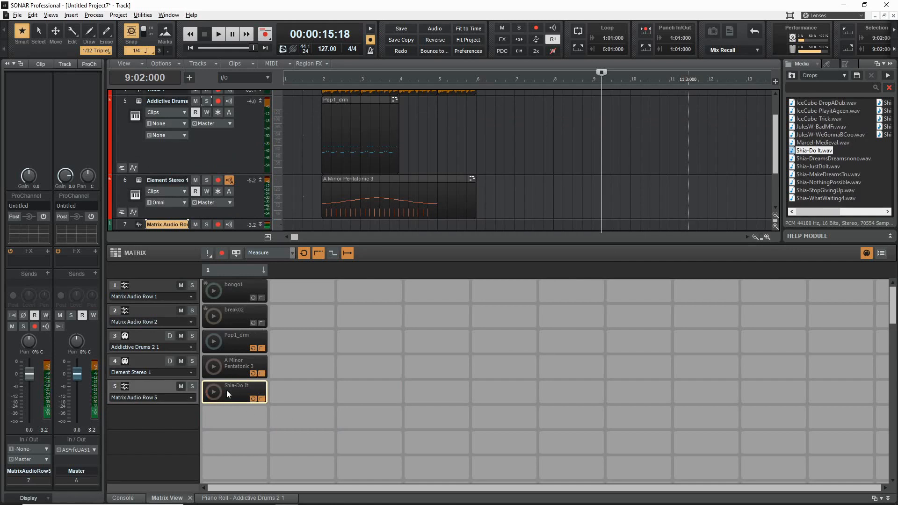
right_click(226, 390)
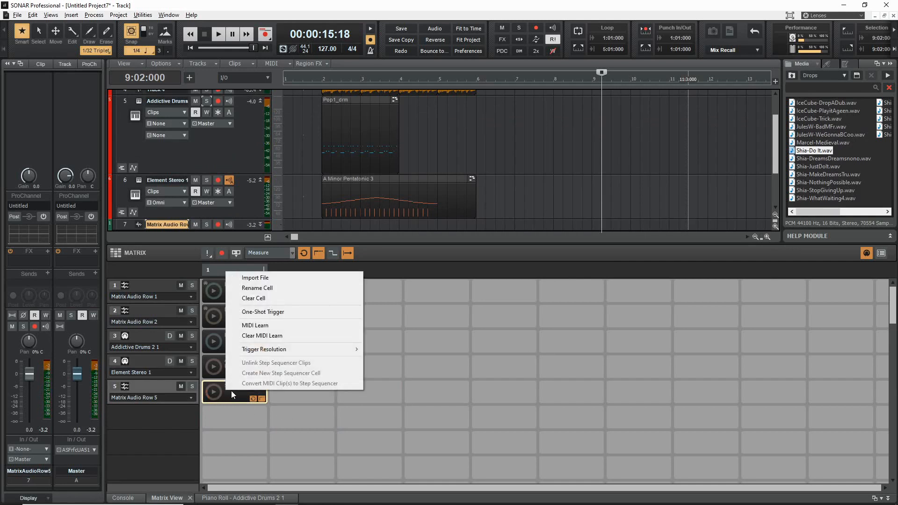
mouse_move(304, 354)
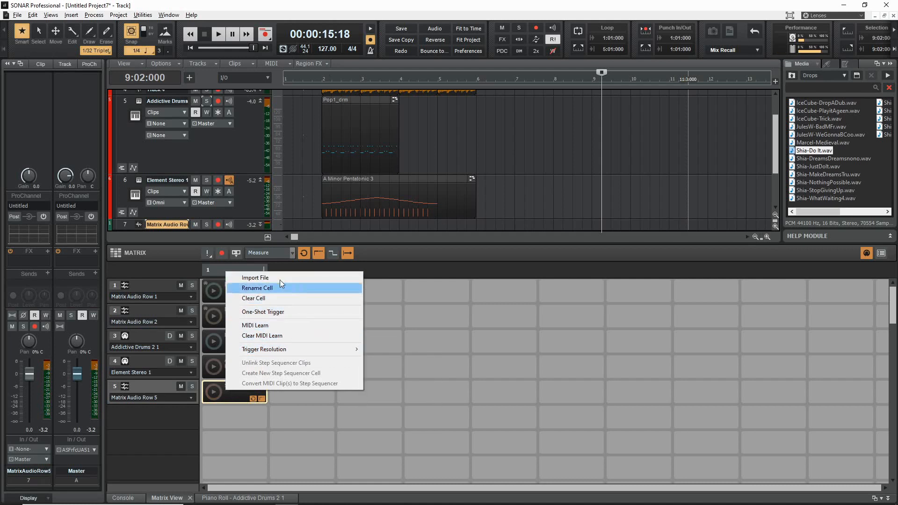
click(151, 270)
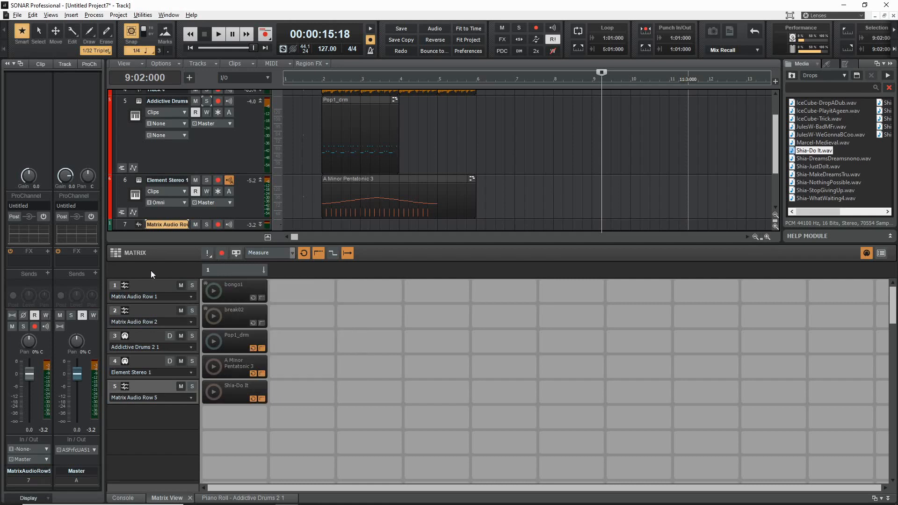
right_click(239, 391)
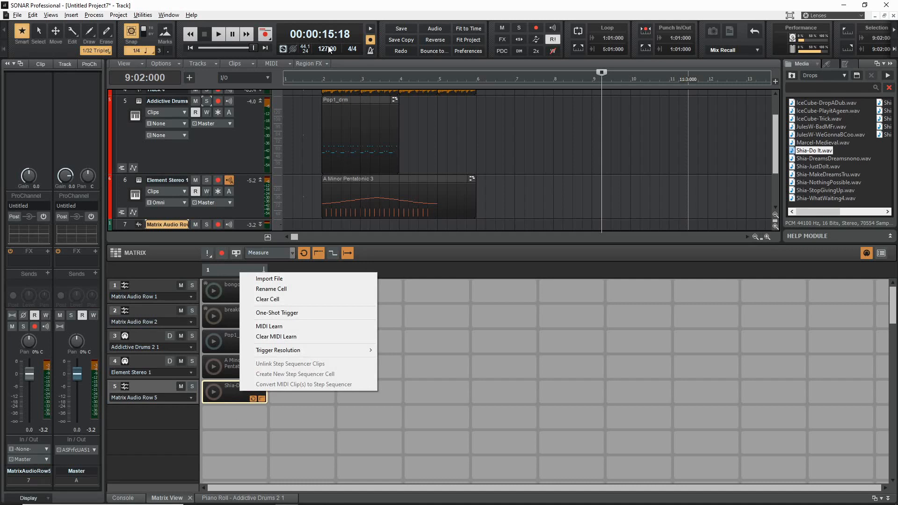
click(158, 430)
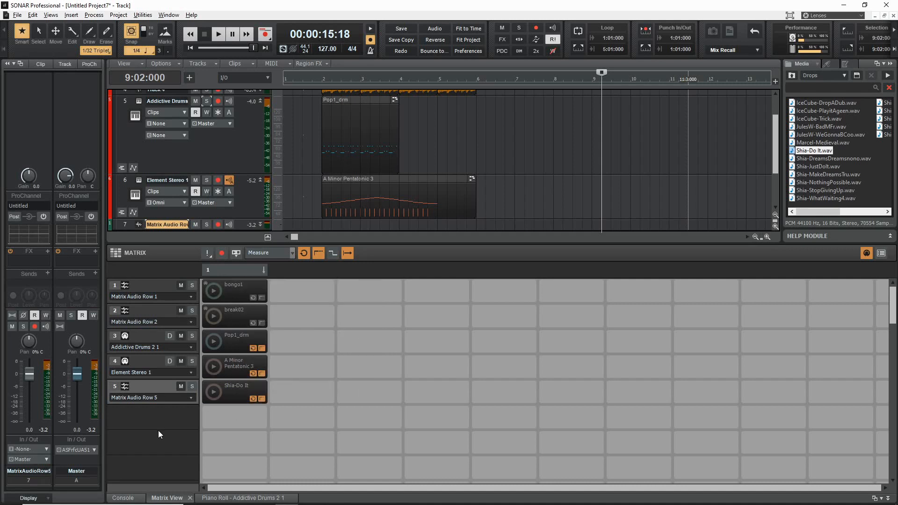
Step: Set the project tempo to 94 and audition the Shia-Do It cell at that tempo
click(336, 49)
click(339, 51)
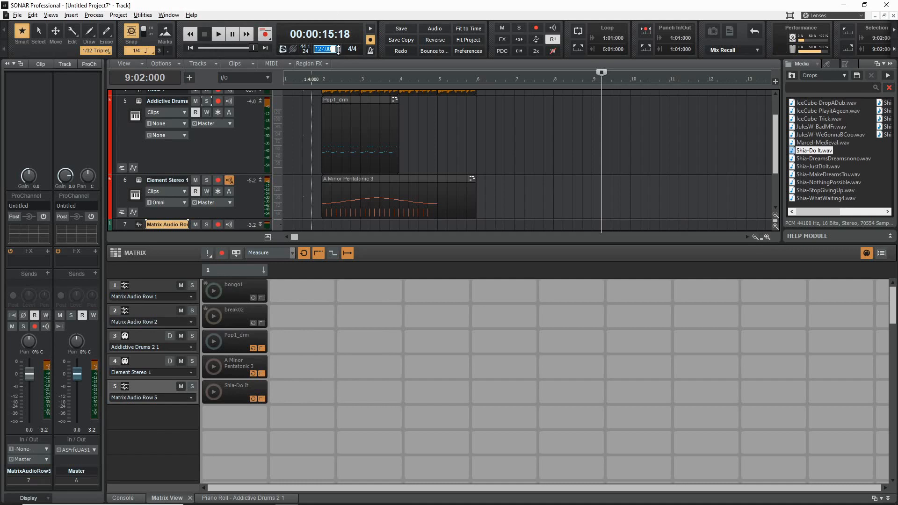
click(339, 51)
text(94)
key(Return)
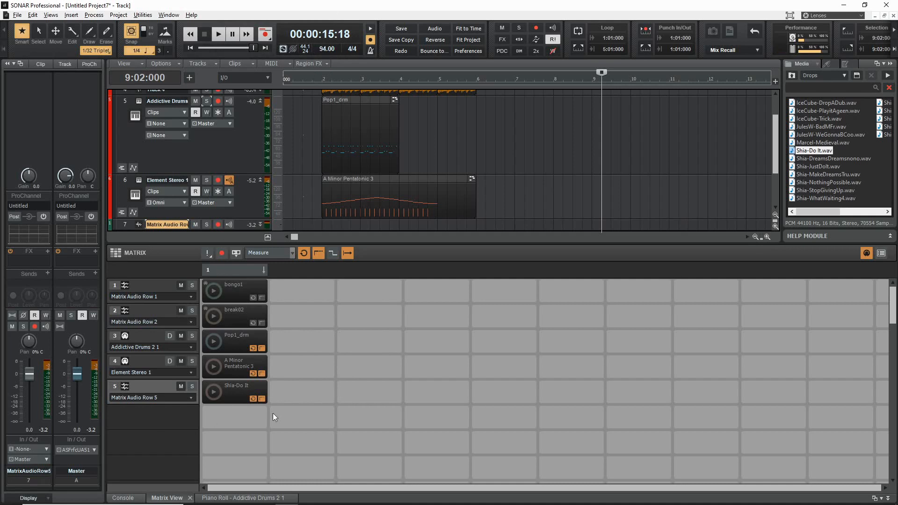
click(216, 395)
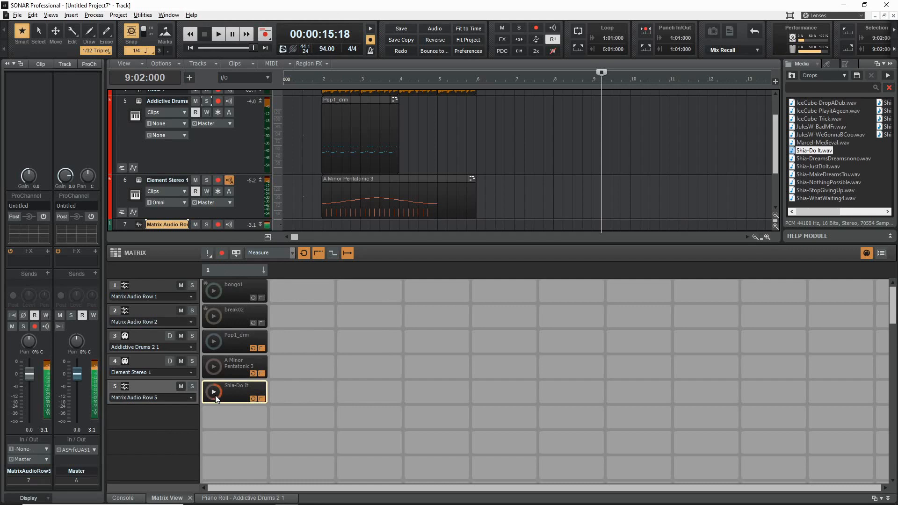
click(214, 394)
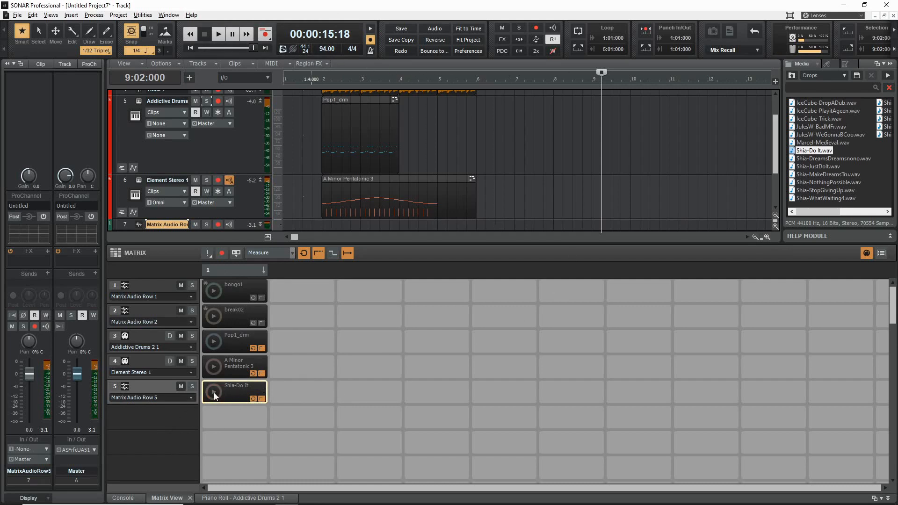
Step: Place Shia-Do It.wav from the media browser on a new track below track 7 at measure 2
scroll(608, 155, up, 3)
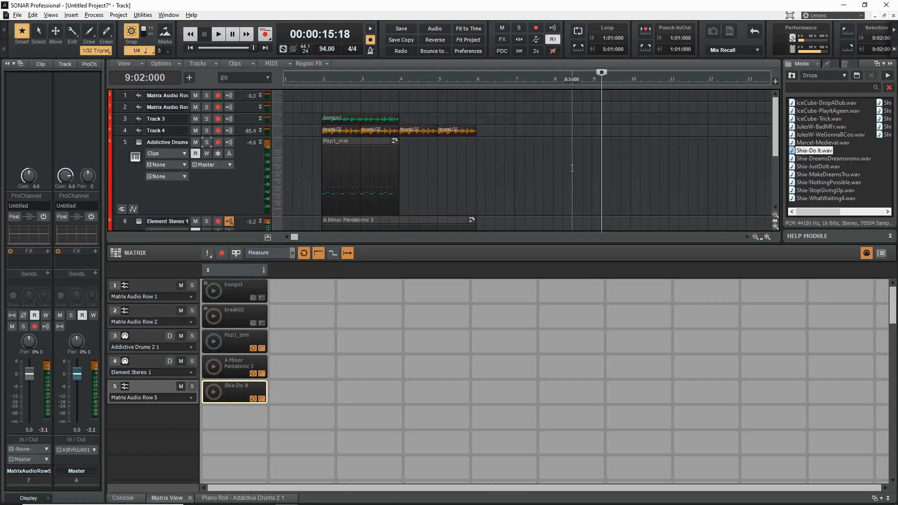
mouse_move(816, 159)
mouse_down()
mouse_move(585, 112)
mouse_move(330, 111)
mouse_move(390, 104)
mouse_move(761, 160)
mouse_move(832, 146)
mouse_move(832, 156)
mouse_up()
scroll(366, 186, down, 3)
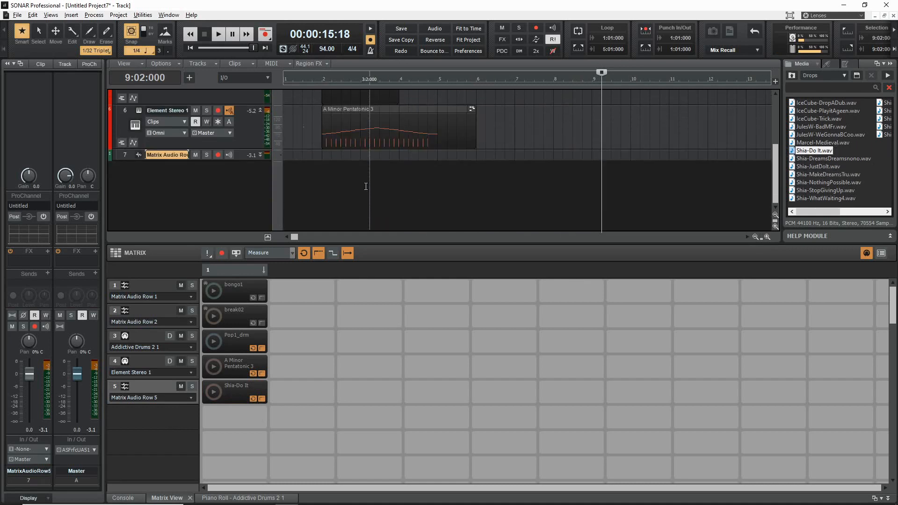
click(812, 153)
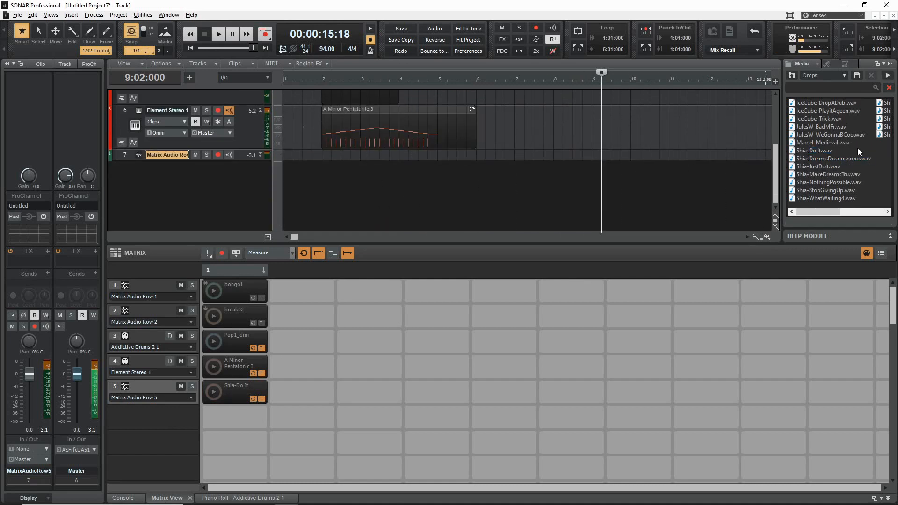
drag(857, 148, 328, 185)
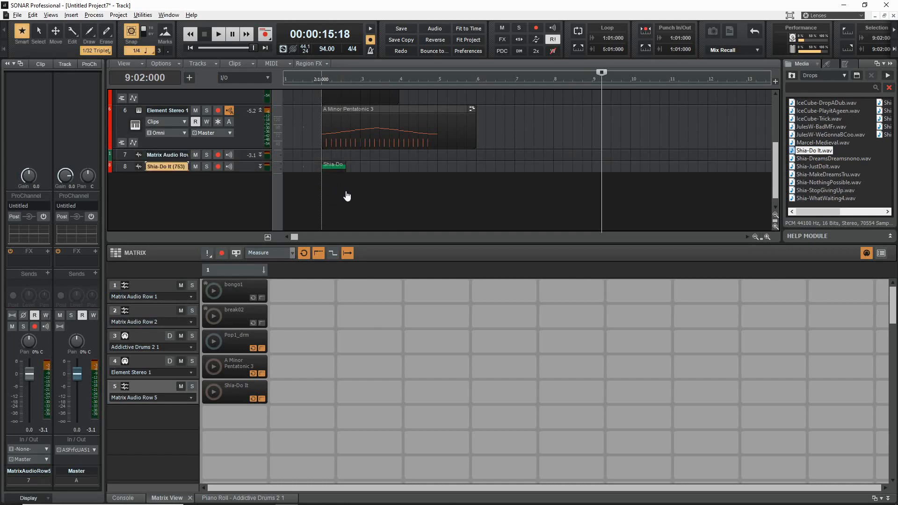
Step: Play the Shia-Do It track soloed from measure 2, and copy its clip into a new sixth Matrix row and trigger it
click(331, 165)
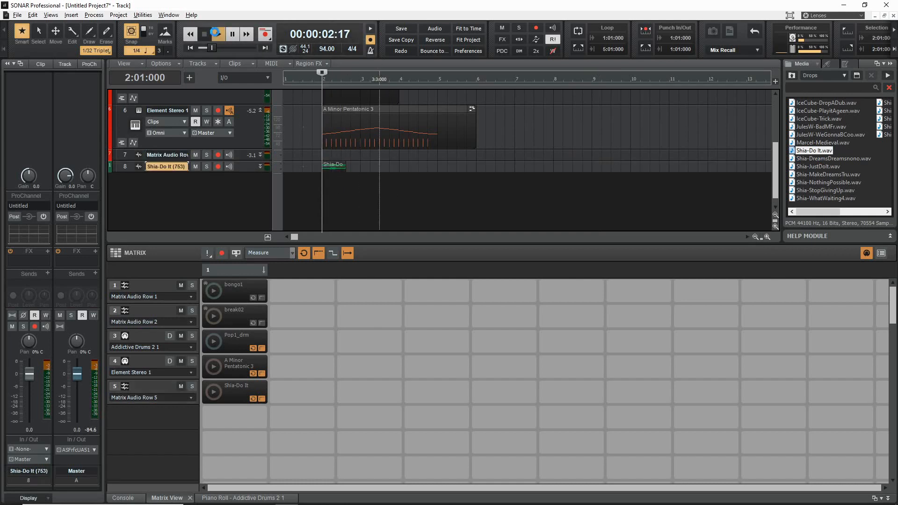
click(218, 33)
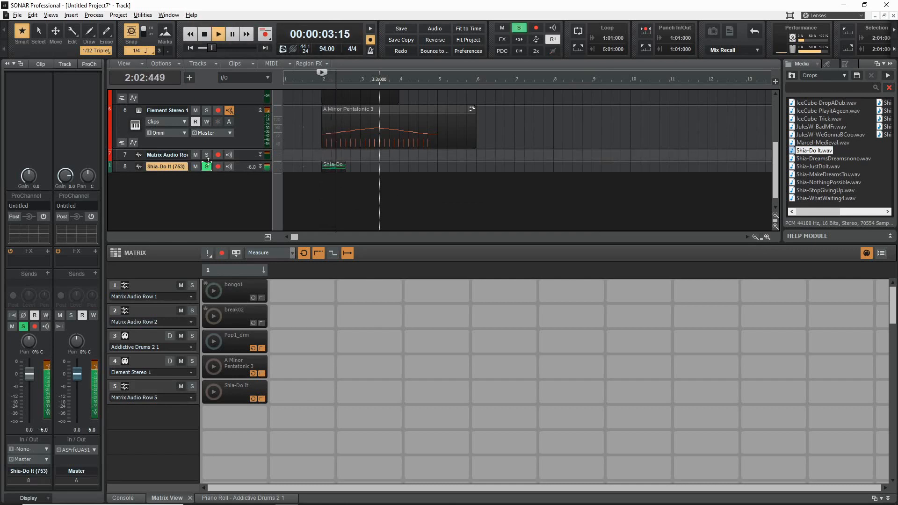
click(233, 33)
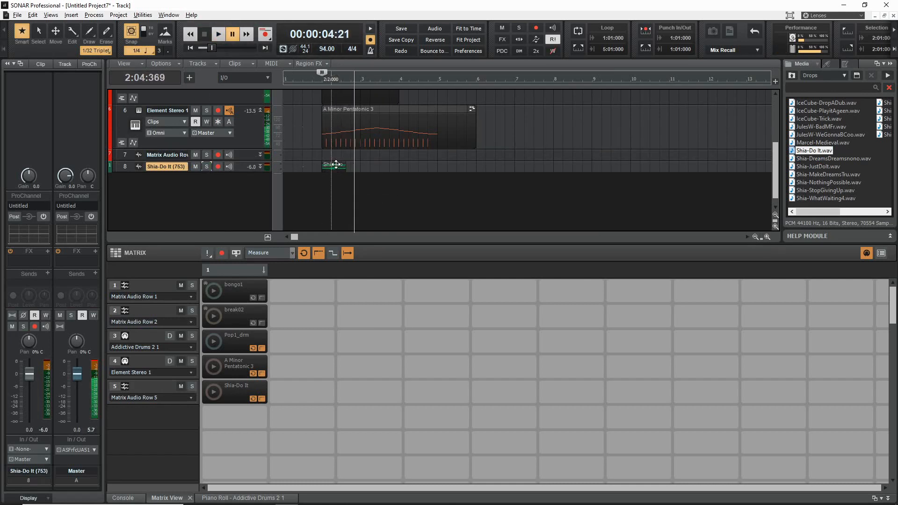
drag(332, 165, 228, 413)
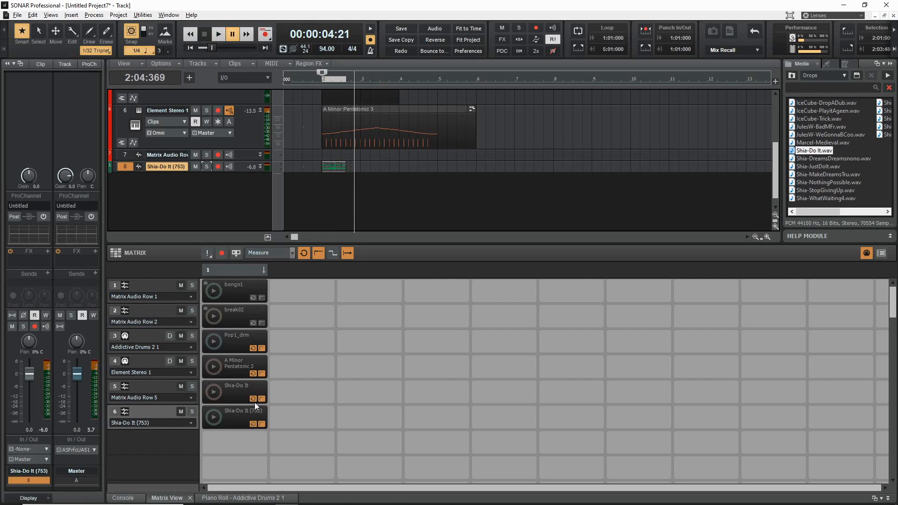
click(213, 418)
Step: Copy the fifth row's Shia-Do It cell to a new track at measure 2, and enlarge tracks 8 and 9 to compare both clips
drag(242, 392, 337, 168)
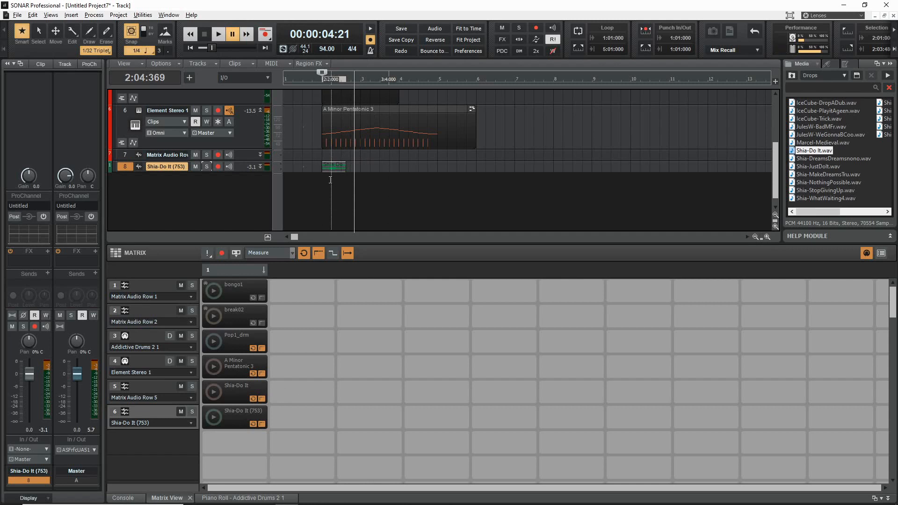
click(231, 385)
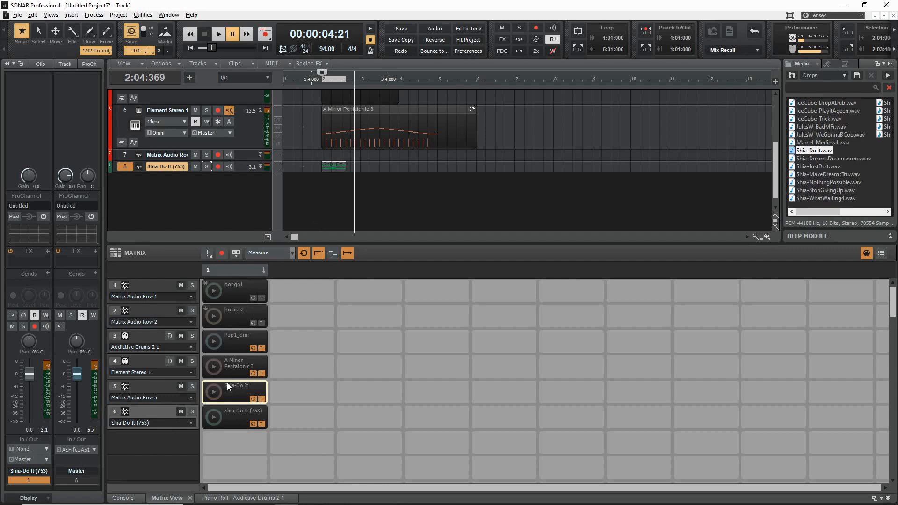
drag(246, 388, 324, 189)
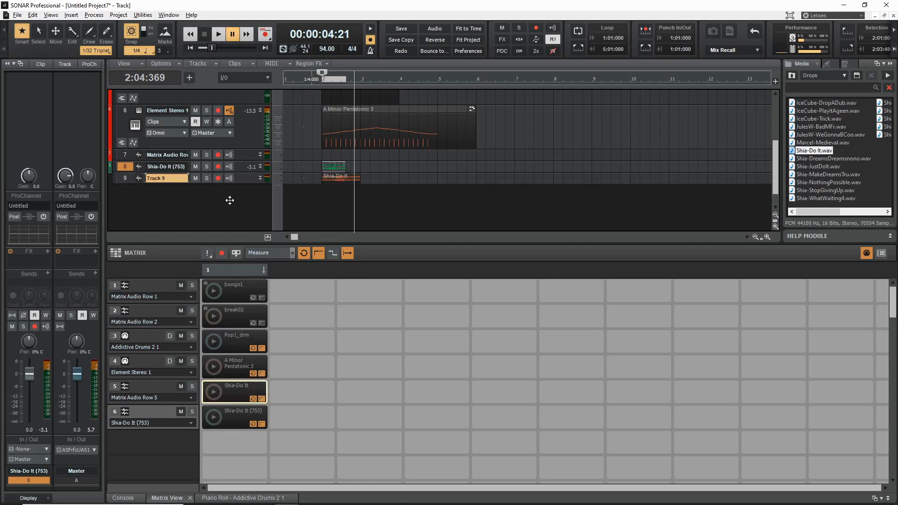
mouse_move(249, 184)
mouse_down()
mouse_move(241, 210)
mouse_move(247, 186)
mouse_move(252, 197)
mouse_up()
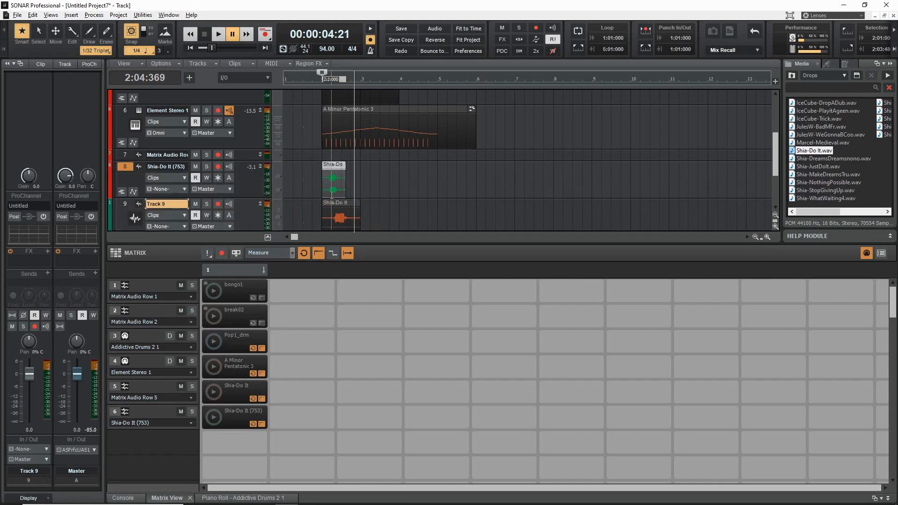
click(343, 204)
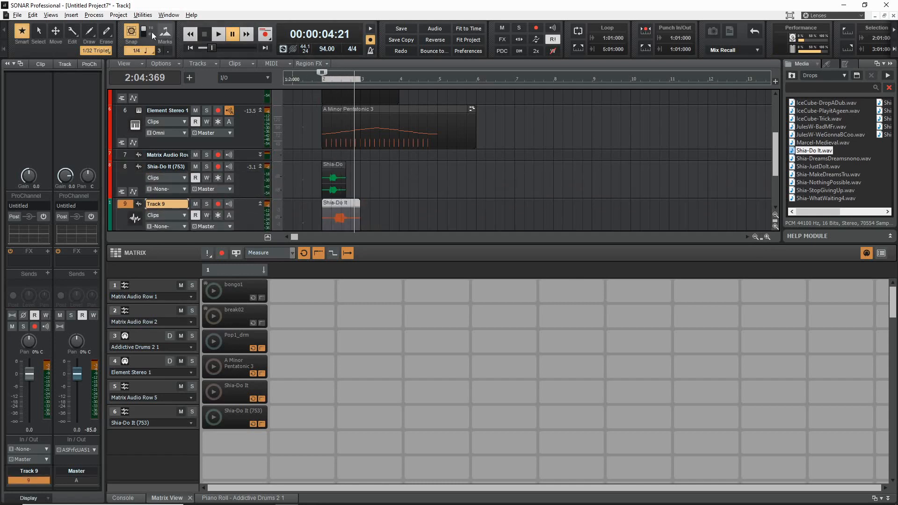
Step: Turn off snapping, shift track 9's Shia-Do It clip slightly earlier to line up with track 8's, and compare both waveforms up close
click(131, 31)
drag(349, 204, 342, 204)
click(334, 181)
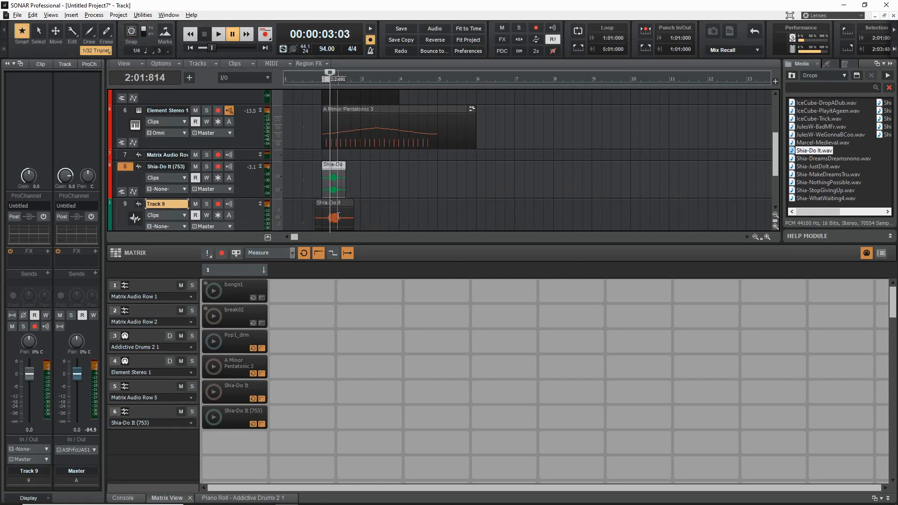
scroll(338, 216, up, 5)
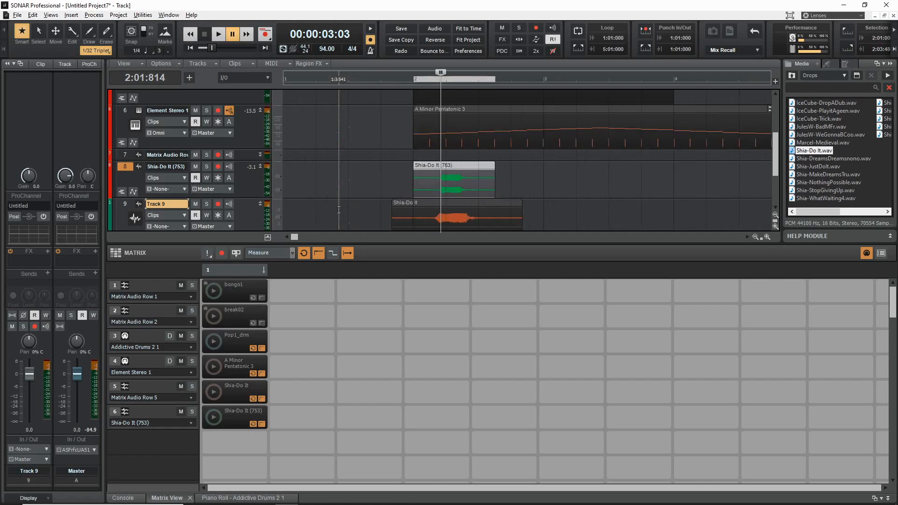
scroll(625, 196, right, 5)
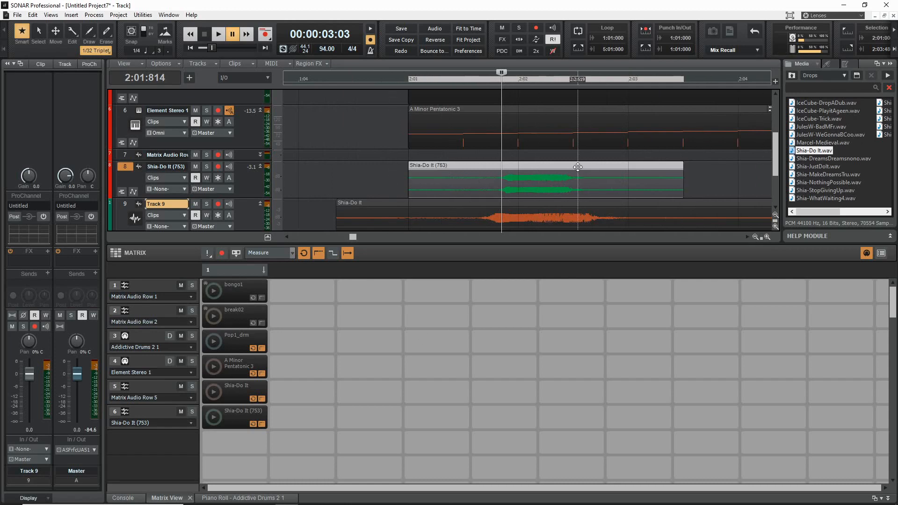
scroll(307, 179, up, 1)
scroll(307, 179, up, 2)
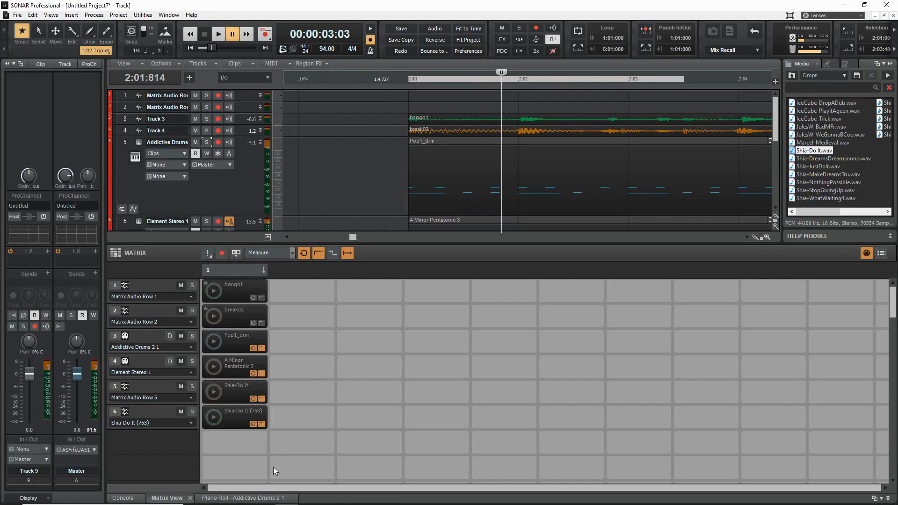
Step: Compare the Matrix with the Live Loops video in the browser, triggering and stopping all cells of column 1 in SONAR in between
key(alt+Tab)
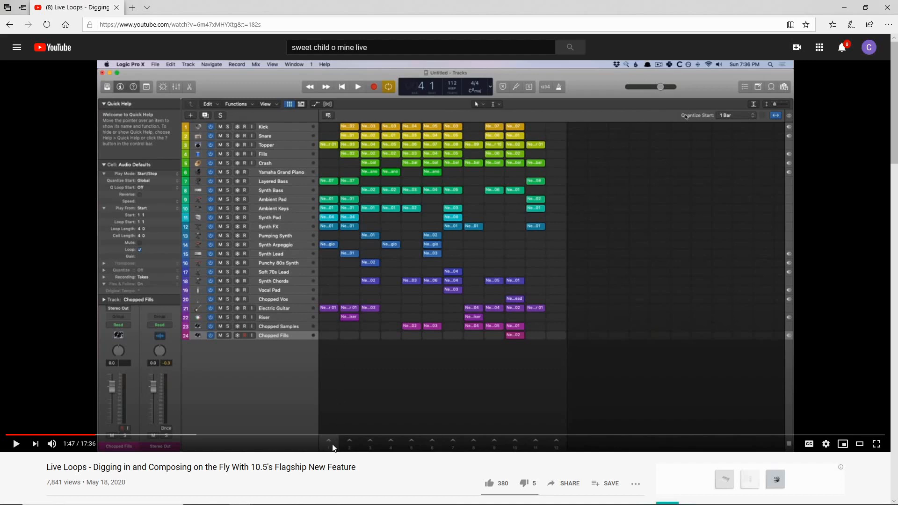
key(alt+Tab)
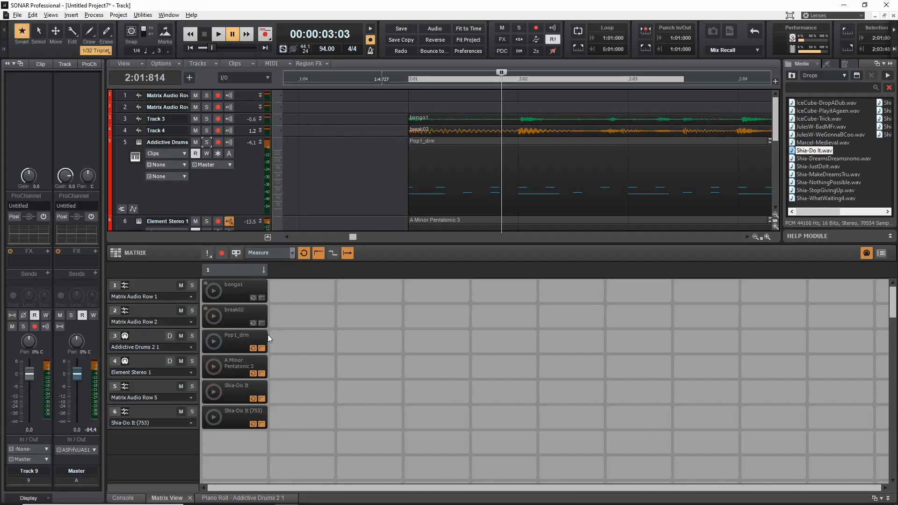
click(256, 269)
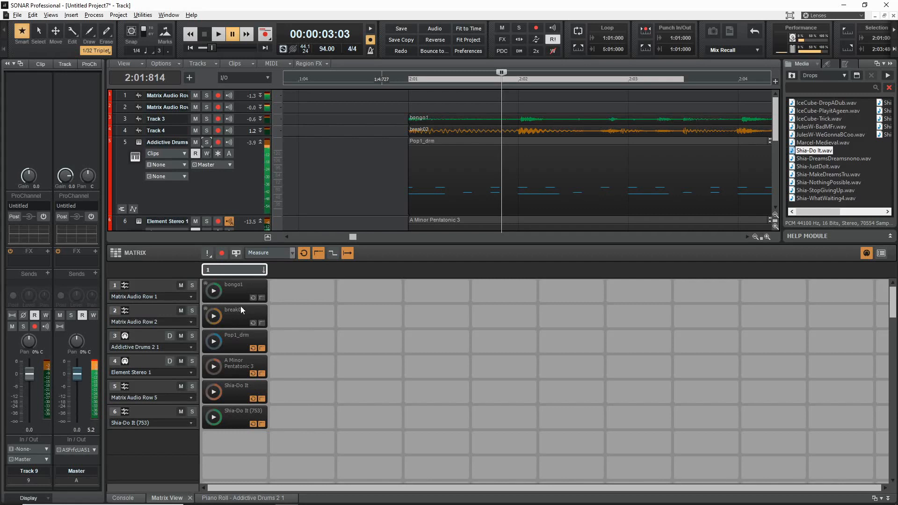
key(space)
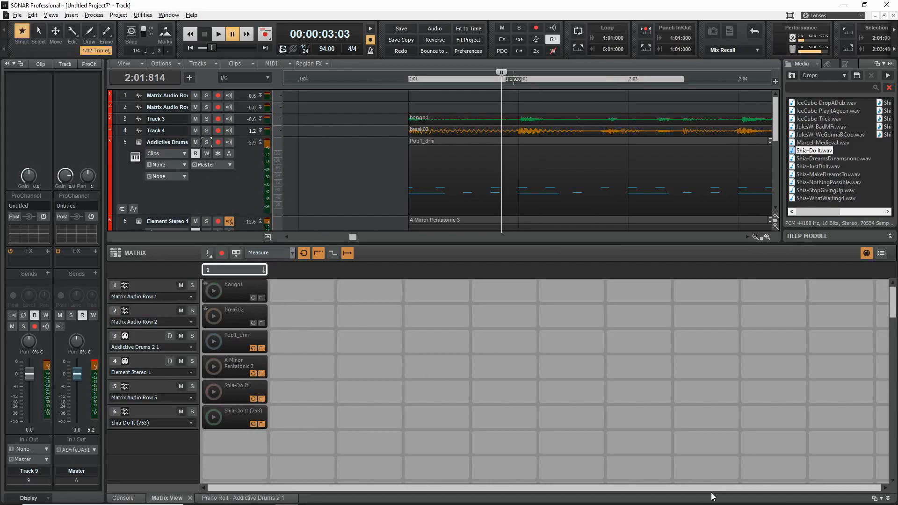
key(alt+Tab)
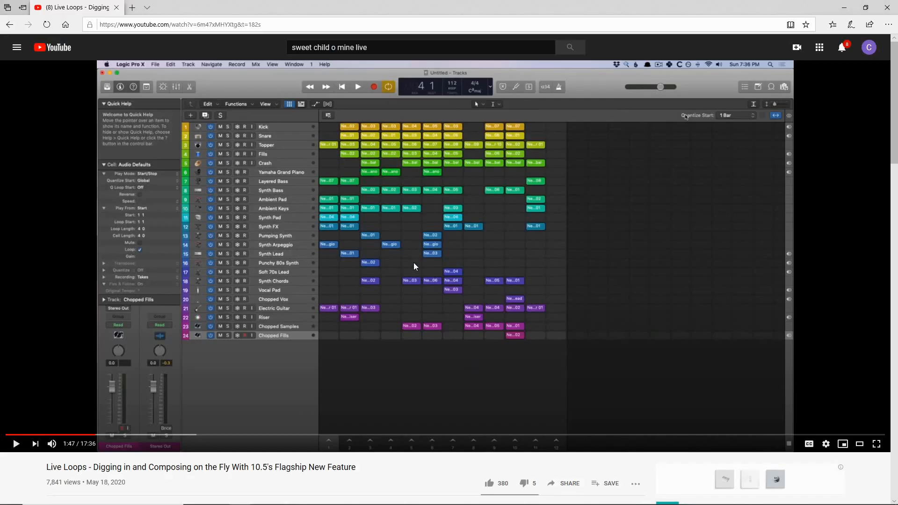
key(alt+Tab)
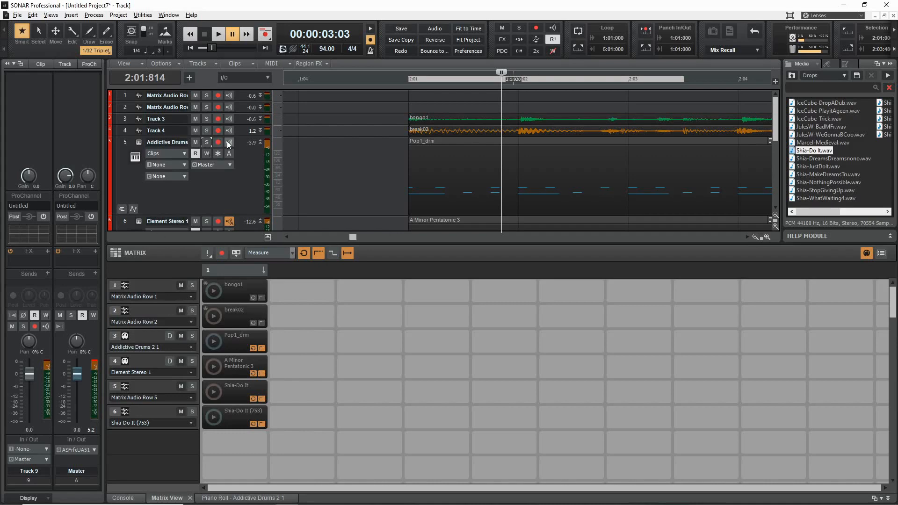
Step: Select the Matrix Audio Row 1 track, play its bongo1 cell and lower the track's volume to about -15 dB
scroll(226, 141, down, 4)
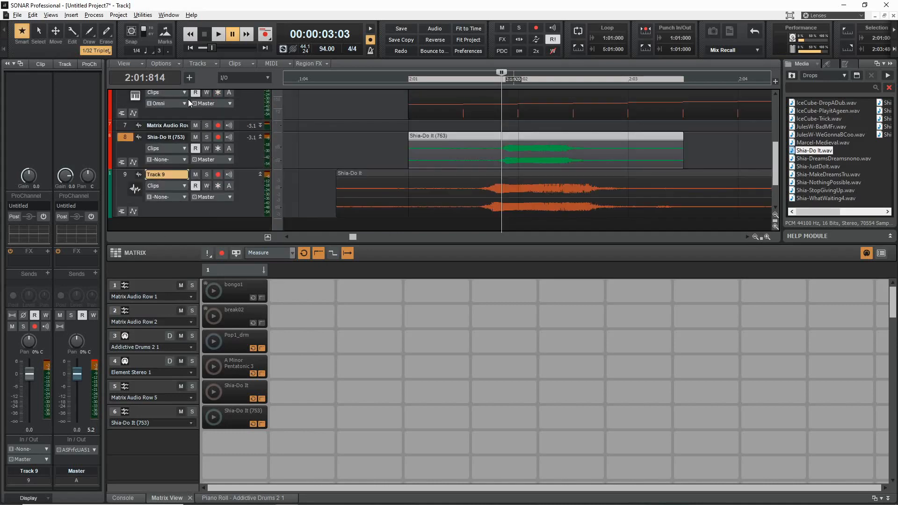
click(126, 124)
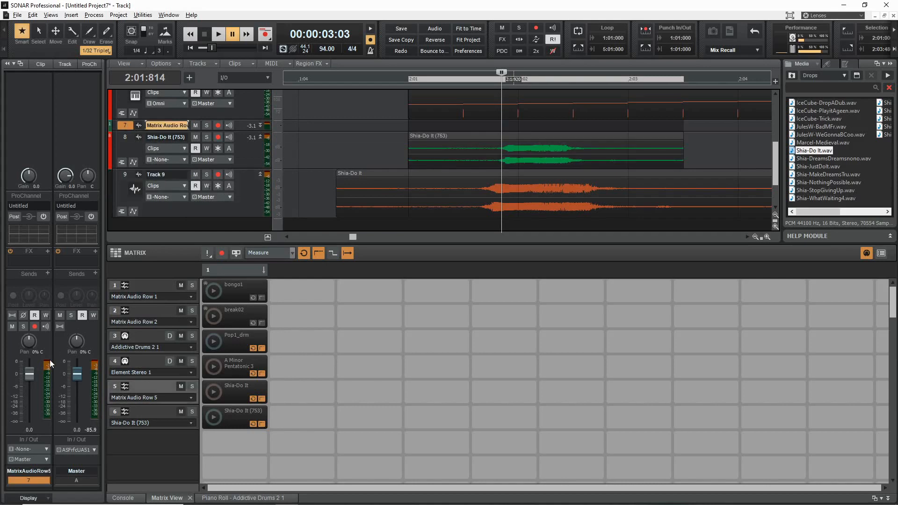
scroll(220, 175, up, 4)
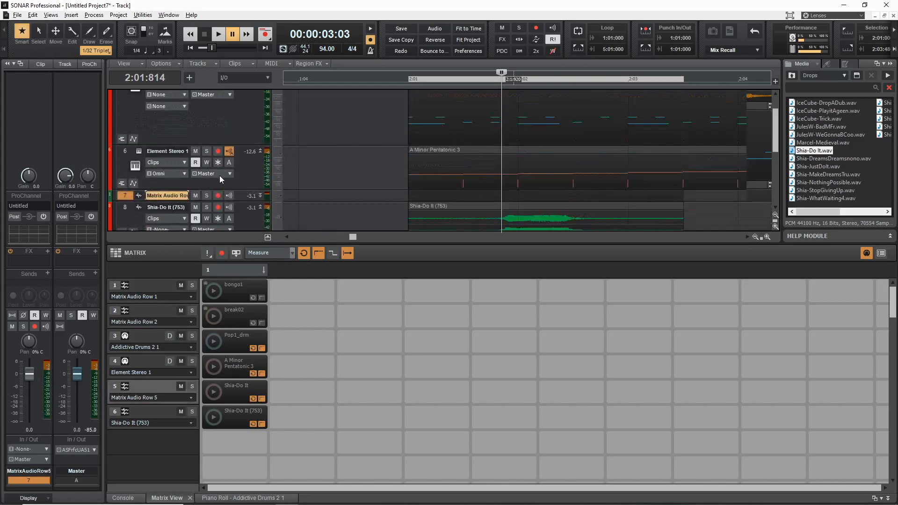
click(161, 96)
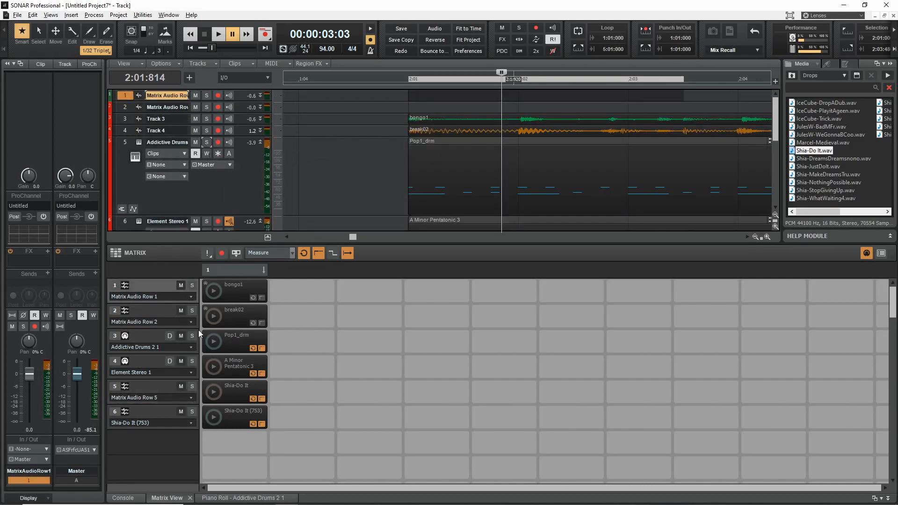
click(214, 292)
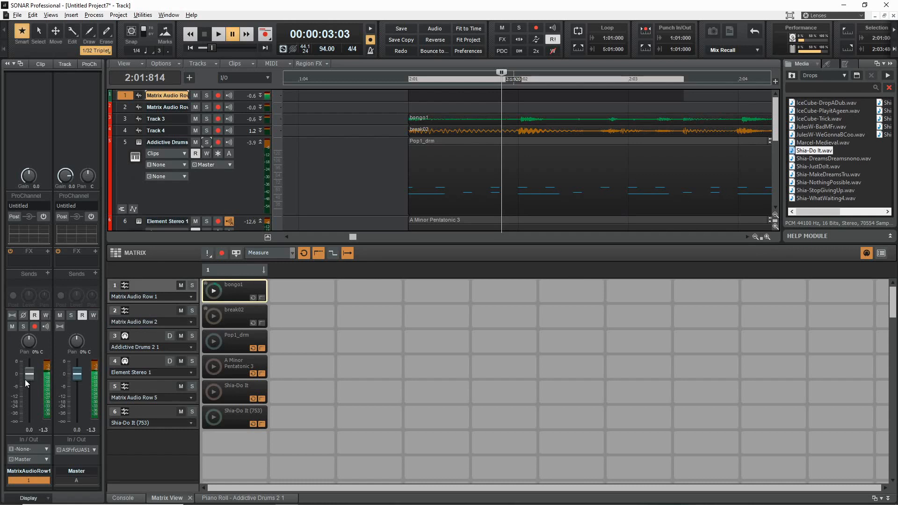
drag(24, 380, 26, 405)
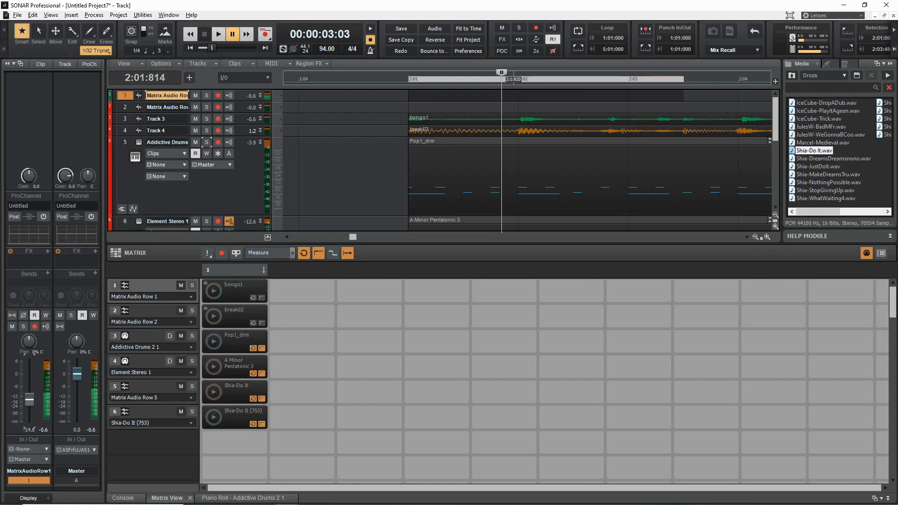
Step: Set the project tempo to 130
click(326, 49)
text(1)
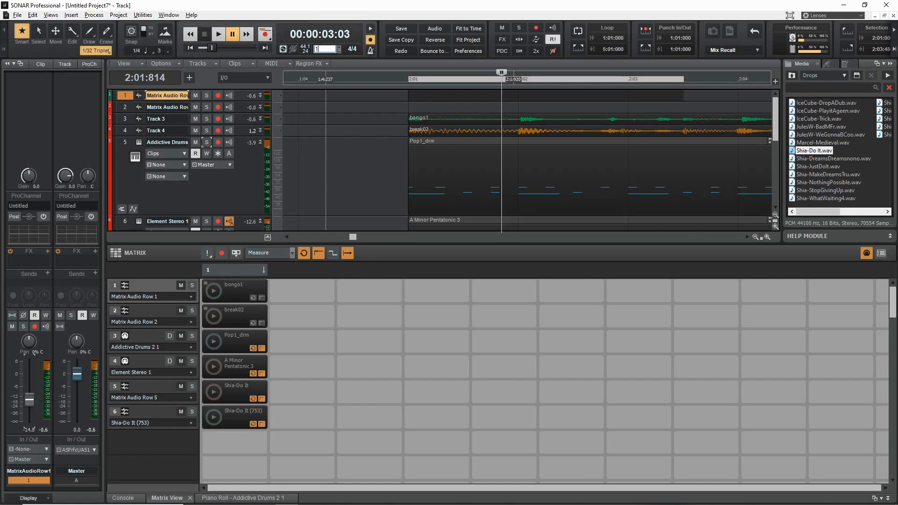
text(30)
key(Return)
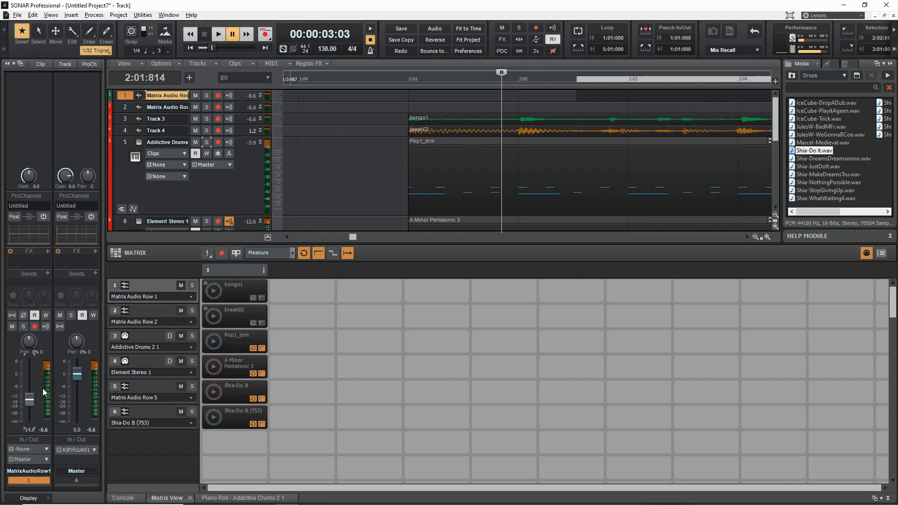
Step: Trigger the bongo1 cell at the new tempo and raise the Matrix Audio Row 1 track's volume to -4.2 dB
click(228, 293)
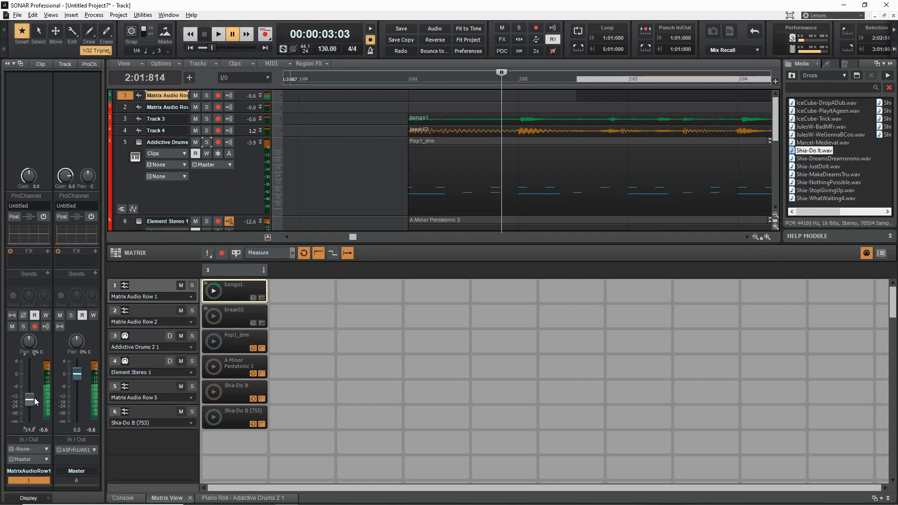
drag(35, 398, 29, 382)
click(215, 292)
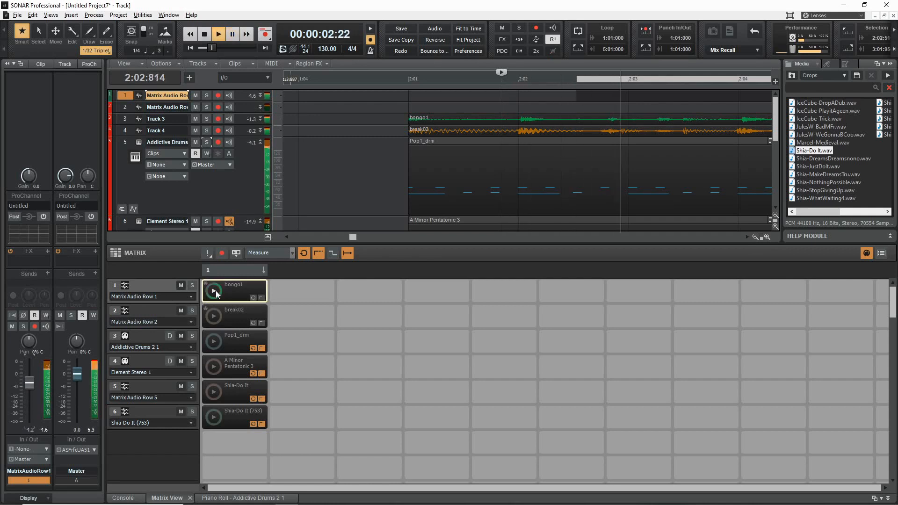
click(215, 292)
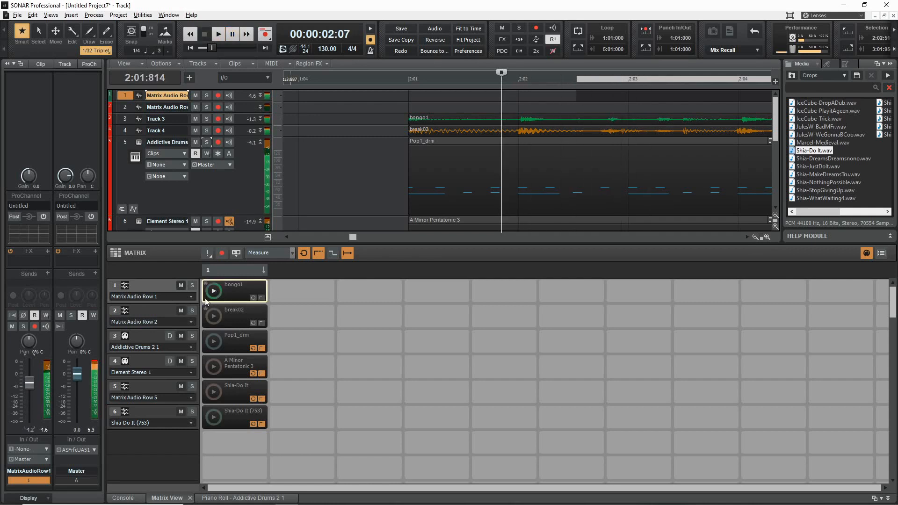
Step: Switch the audio effects list from the manufacturer layout to the plug-in layout grouped by effect category
right_click(49, 251)
mouse_move(135, 259)
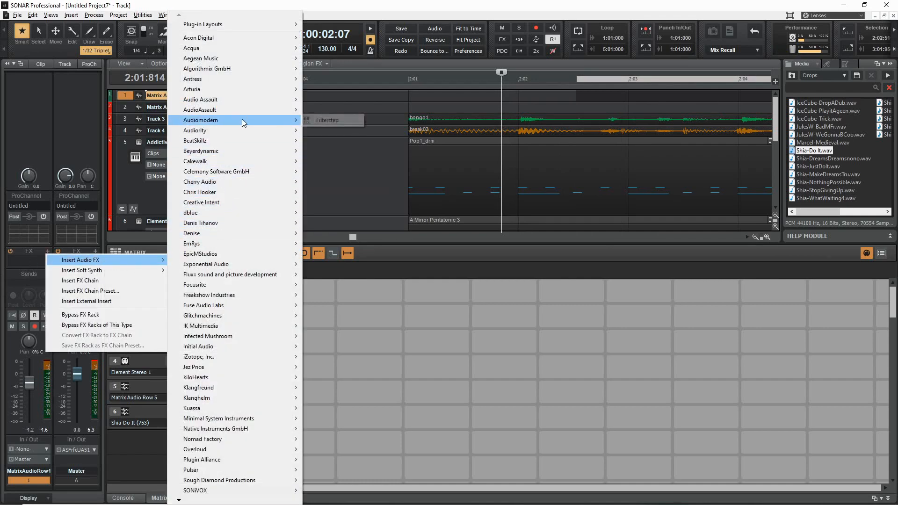
mouse_move(242, 114)
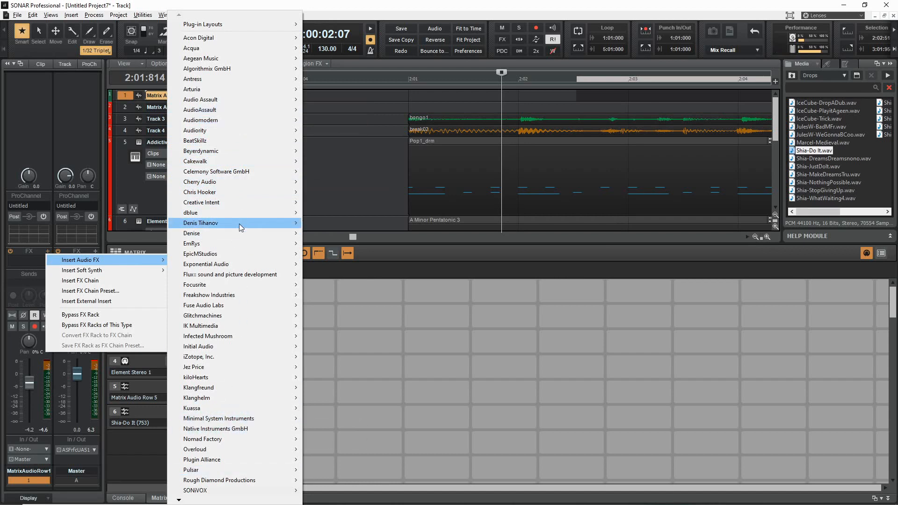
mouse_move(240, 163)
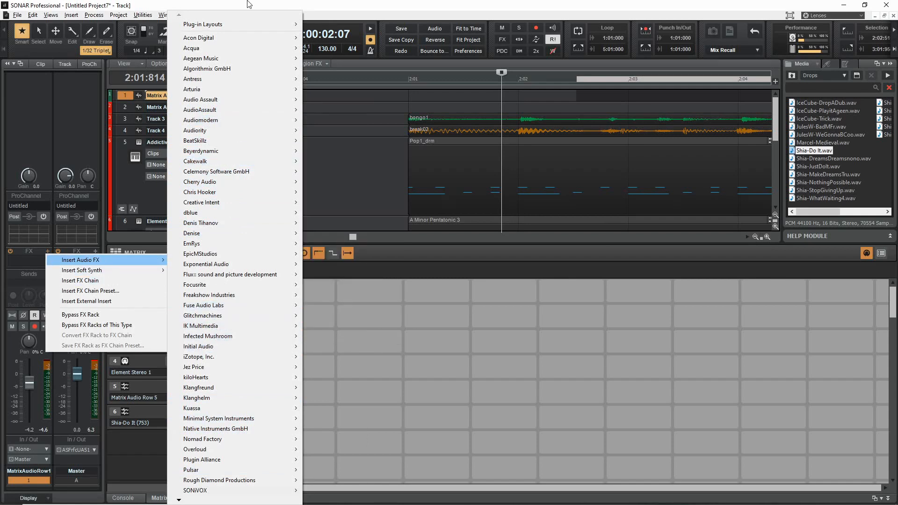
mouse_move(280, 24)
click(361, 40)
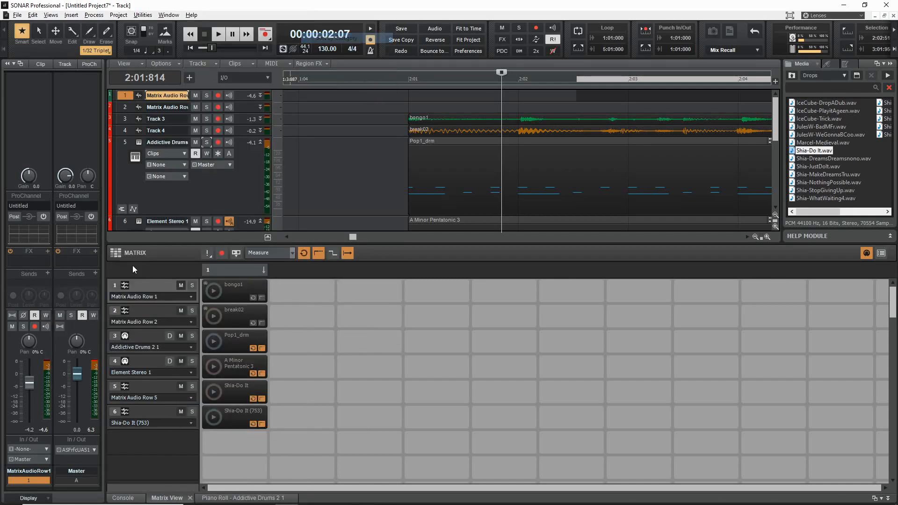
Step: Insert the bx_console SSL 9000 J EQ on the Matrix Audio Row 1 track, audition the bongo1 cell through it and close the plug-in
click(48, 251)
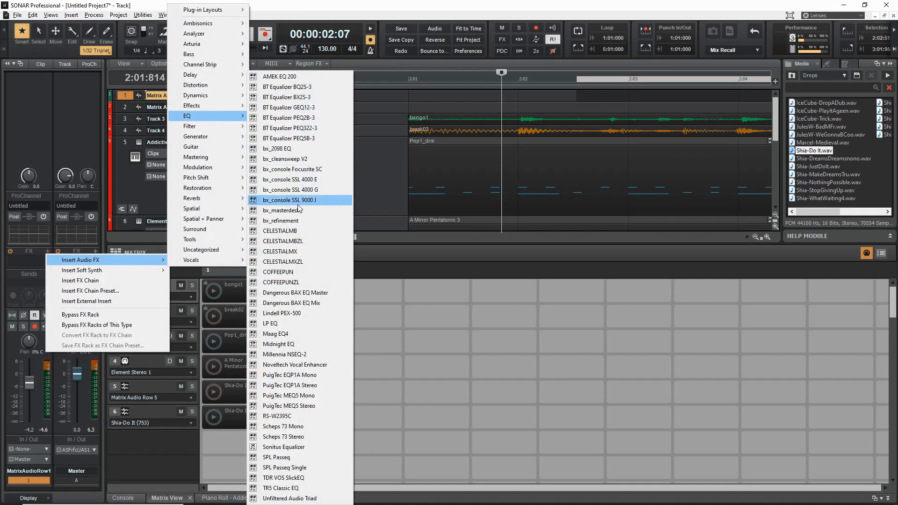
click(290, 200)
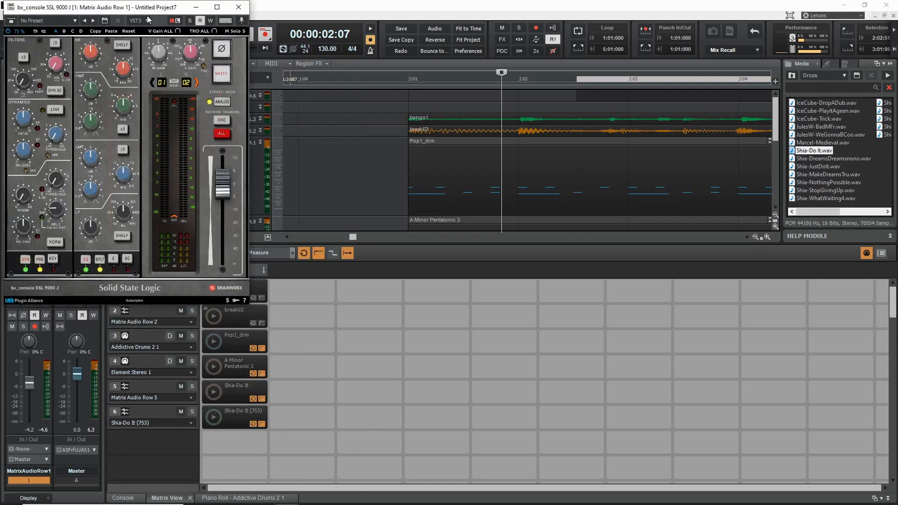
drag(146, 16, 586, 85)
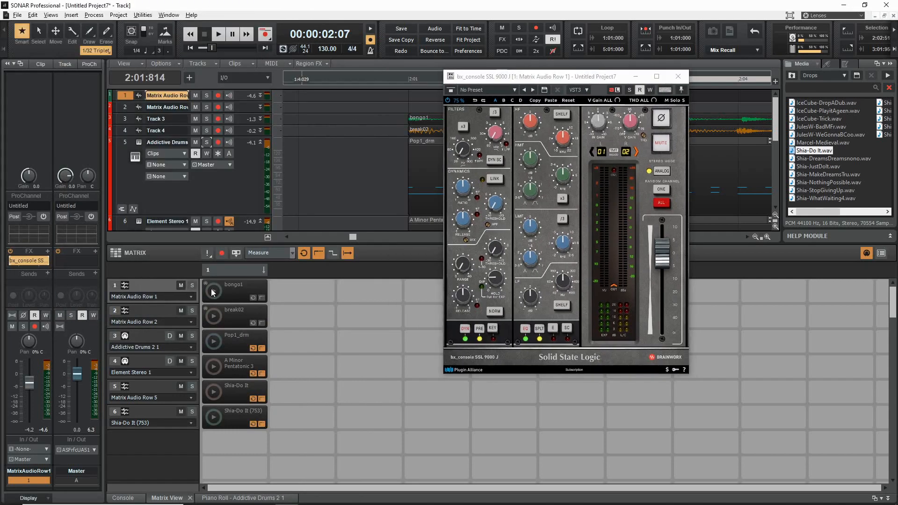
click(213, 291)
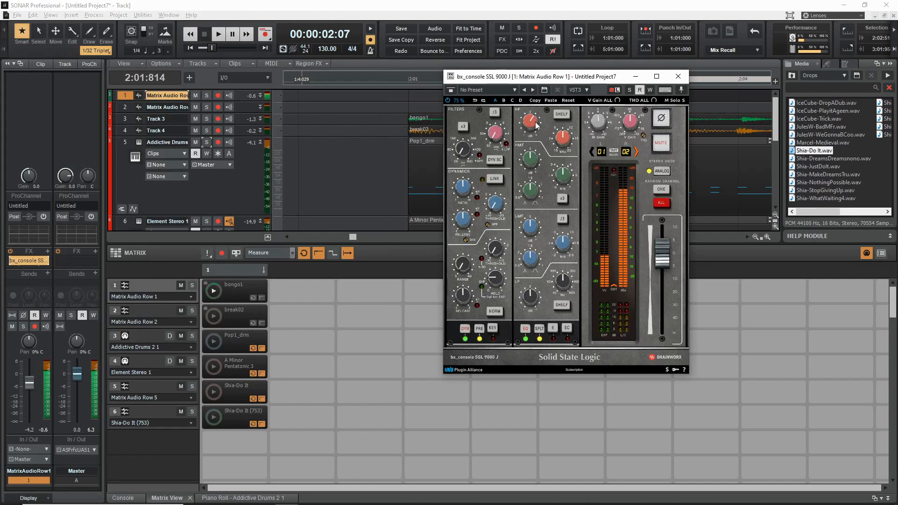
click(678, 76)
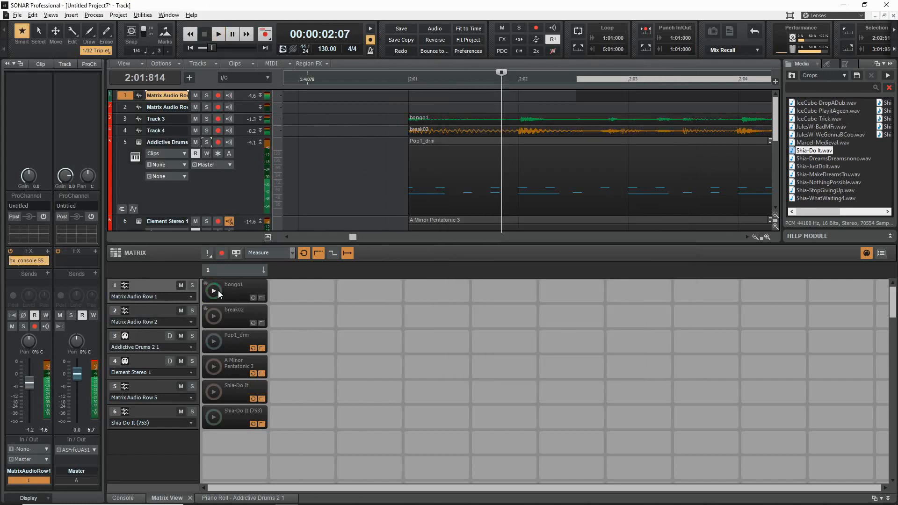
click(218, 290)
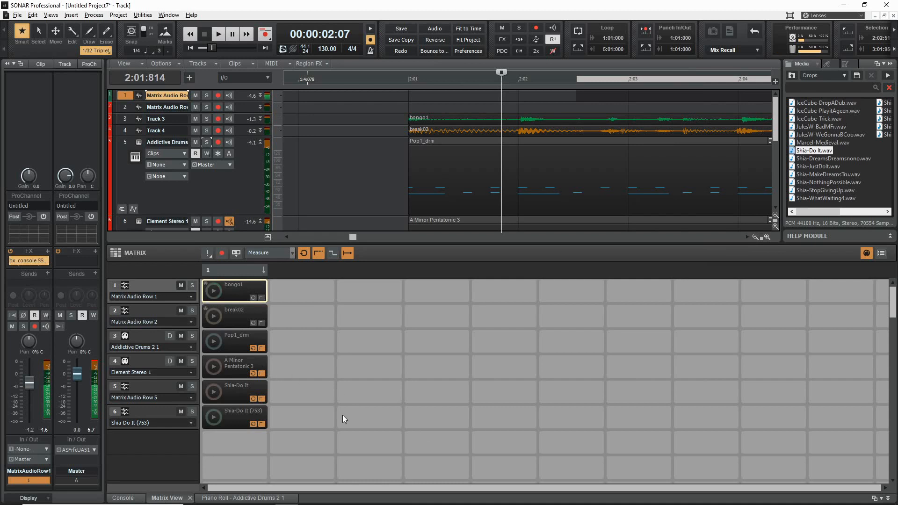
Step: Browse the media browser out of the Drops folder and into Audio Miscellany, Loops, DrumPAtterns
mouse_move(26, 265)
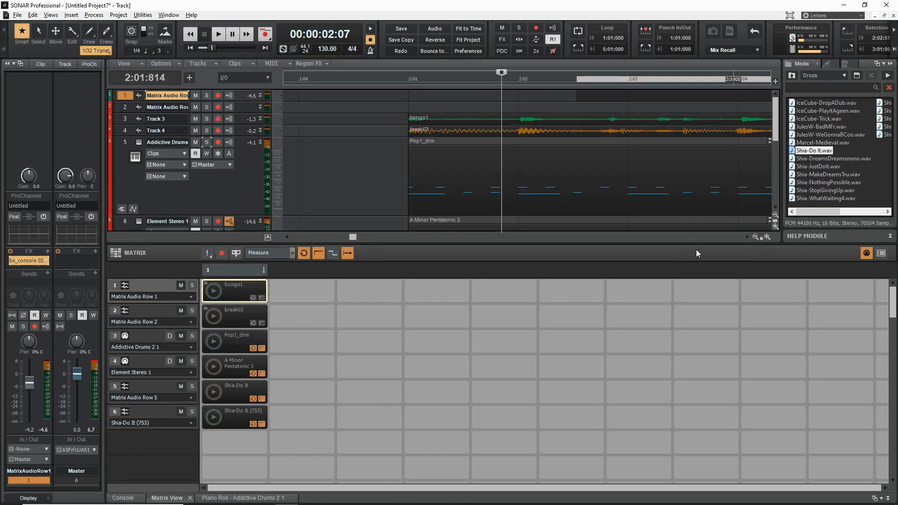
click(792, 76)
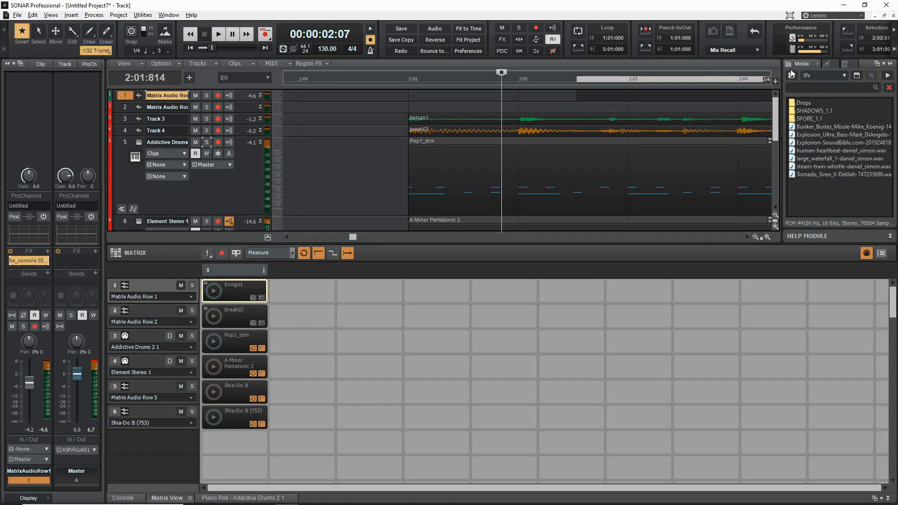
click(793, 75)
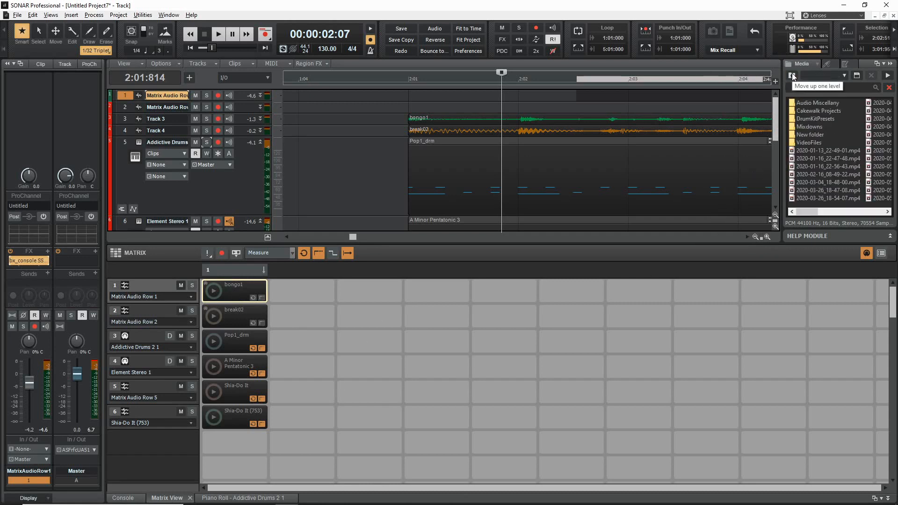
click(793, 75)
double_click(809, 165)
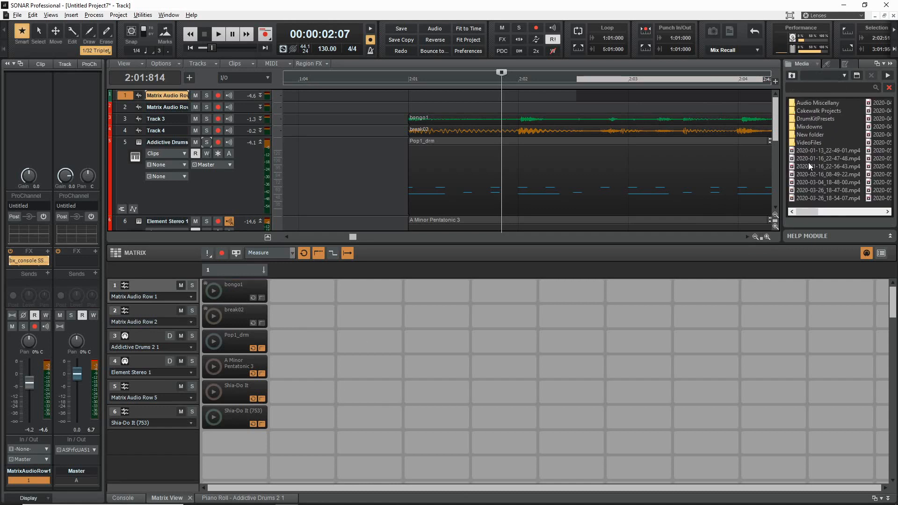
double_click(809, 166)
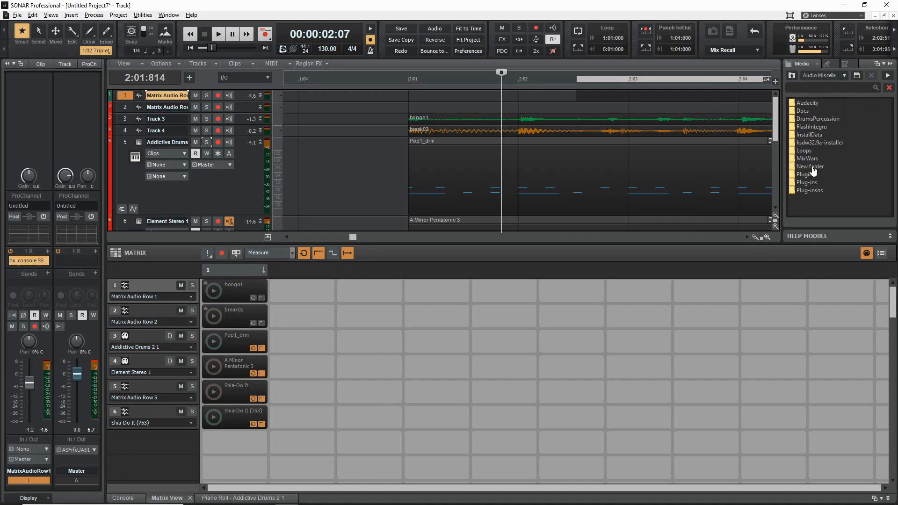
double_click(804, 151)
click(811, 102)
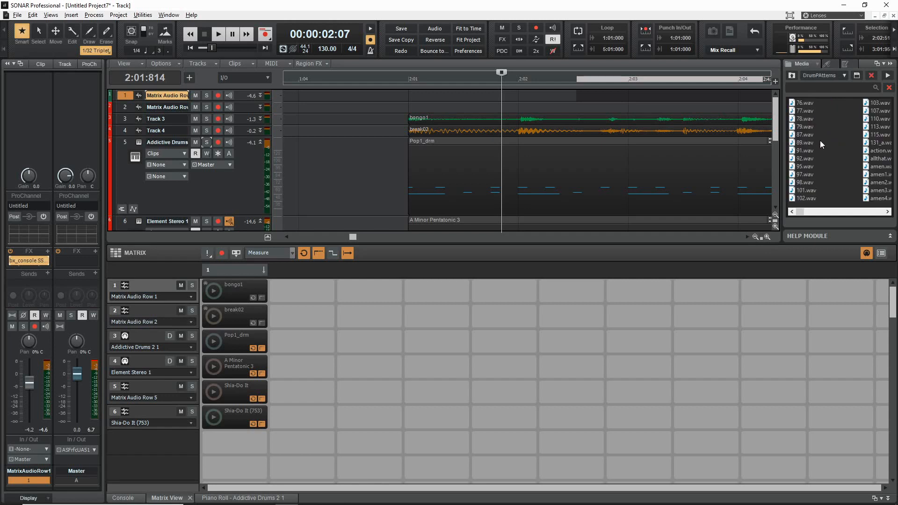
Step: Load the amen2.wav loop into the second column of Matrix Audio Row 1, beside the bongo1 cell
click(837, 212)
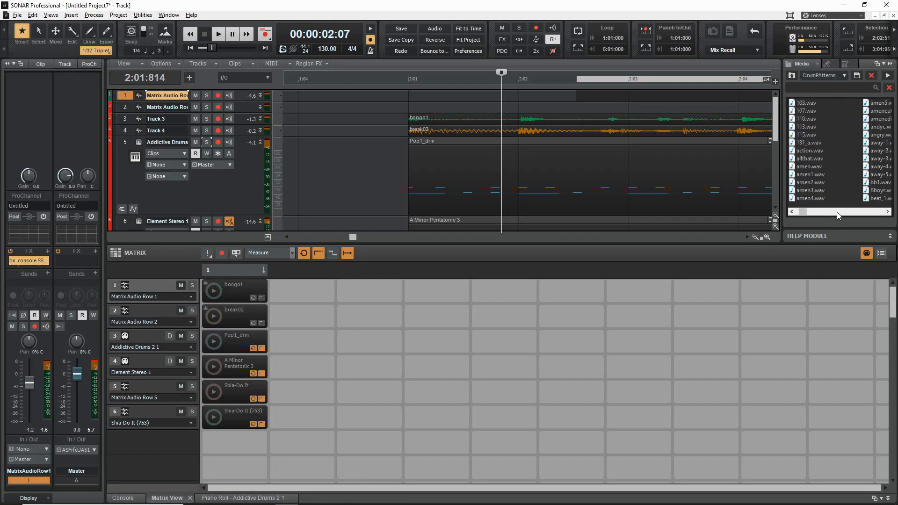
click(811, 184)
drag(811, 184, 327, 286)
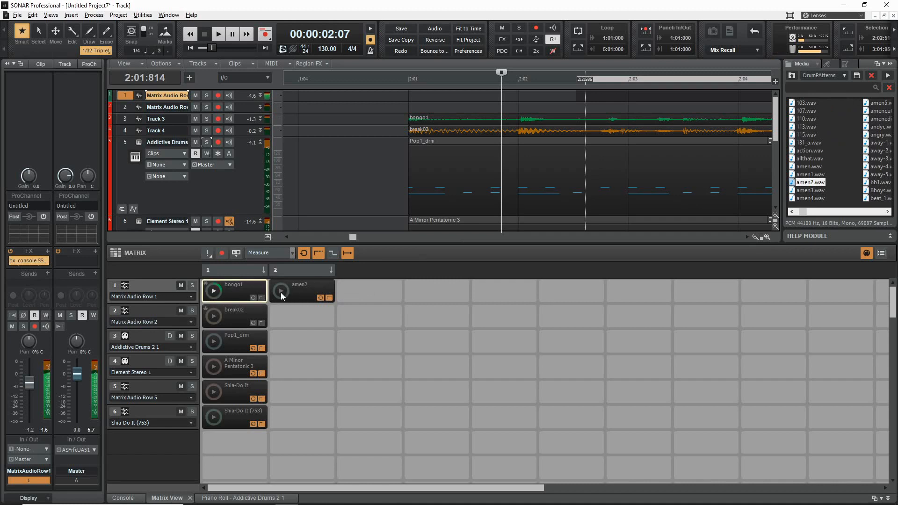
Step: Audition switching between the amen2 and bongo1 cells on Matrix Audio Row 1 by triggering them alternately, ending with playback stopped
click(281, 290)
click(220, 290)
click(281, 292)
click(215, 292)
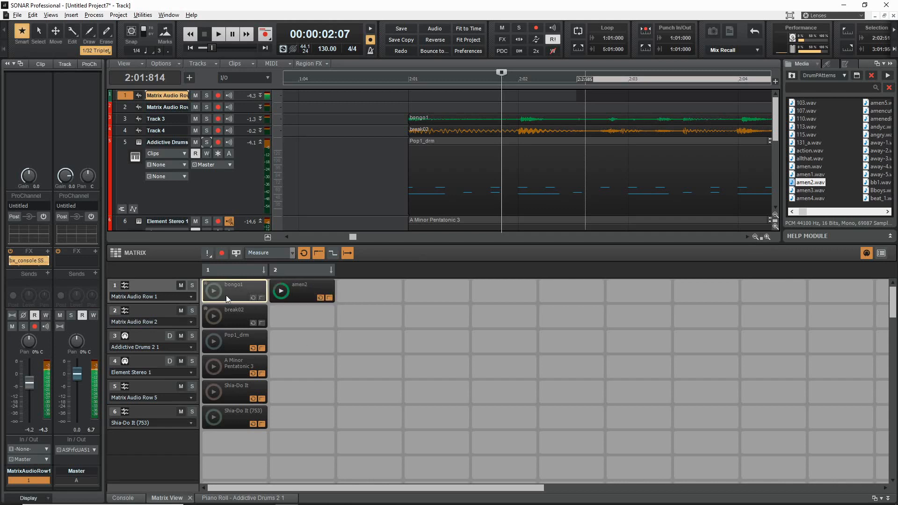
click(277, 293)
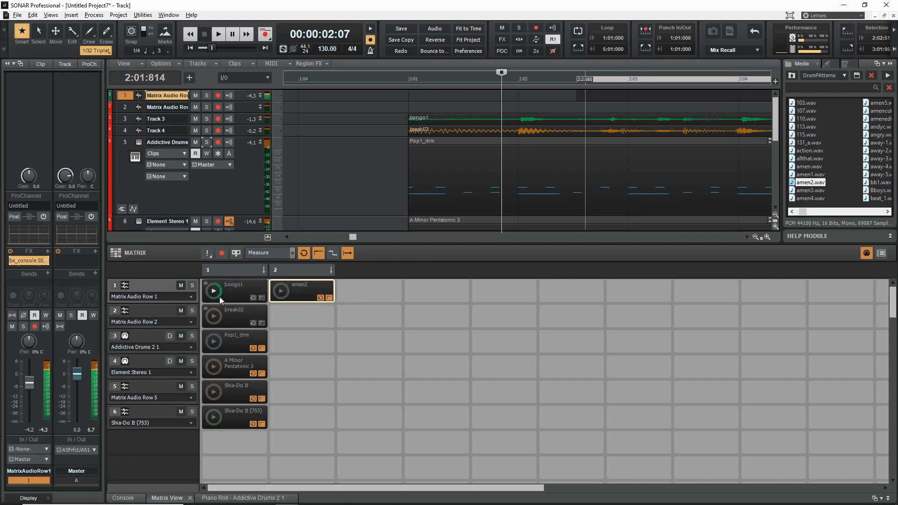
click(209, 293)
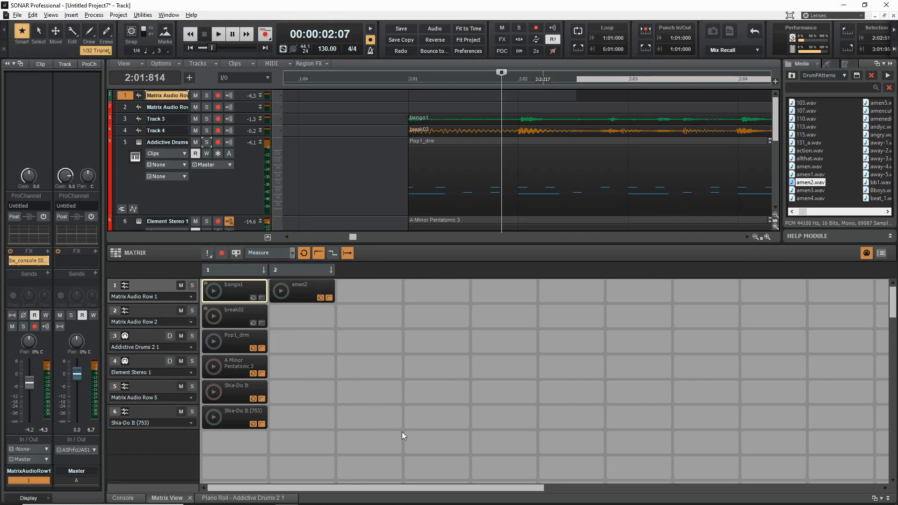
Step: Look over the bongo1 cell's available commands, such as MIDI Learn and Trigger Resolution, and dismiss them
right_click(232, 297)
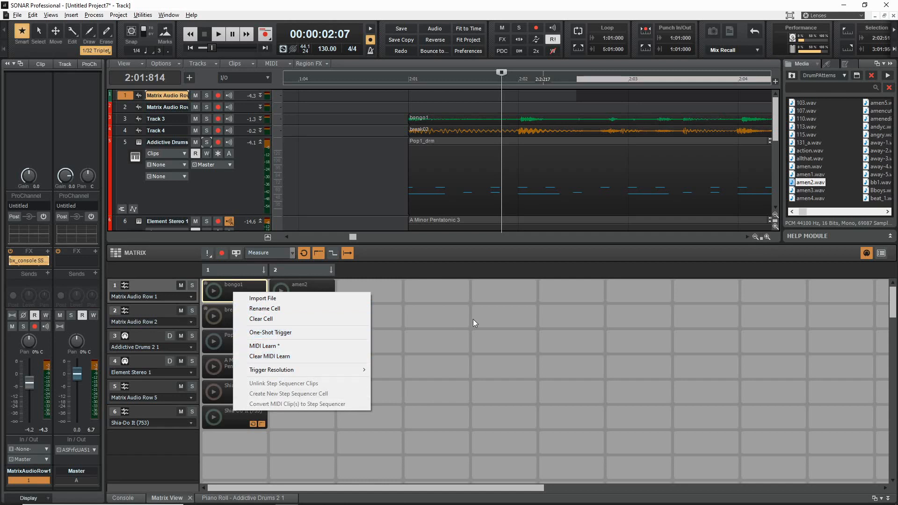
click(441, 259)
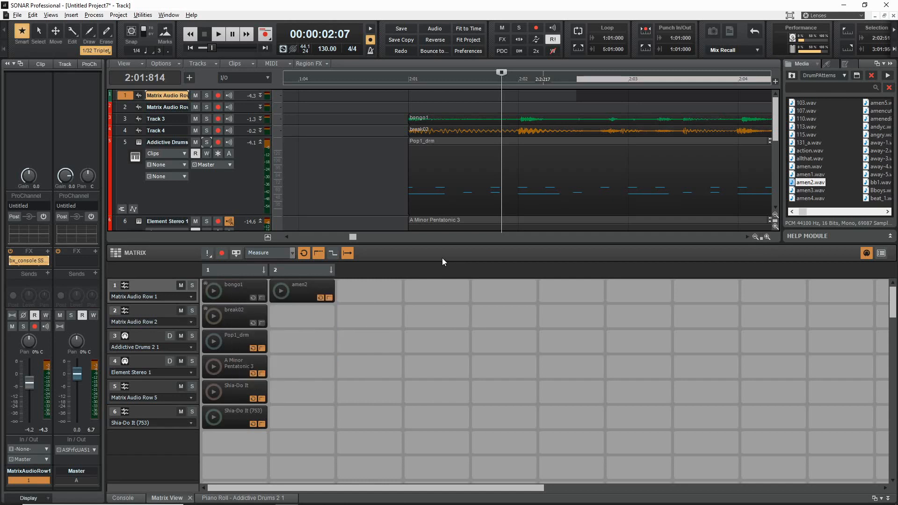